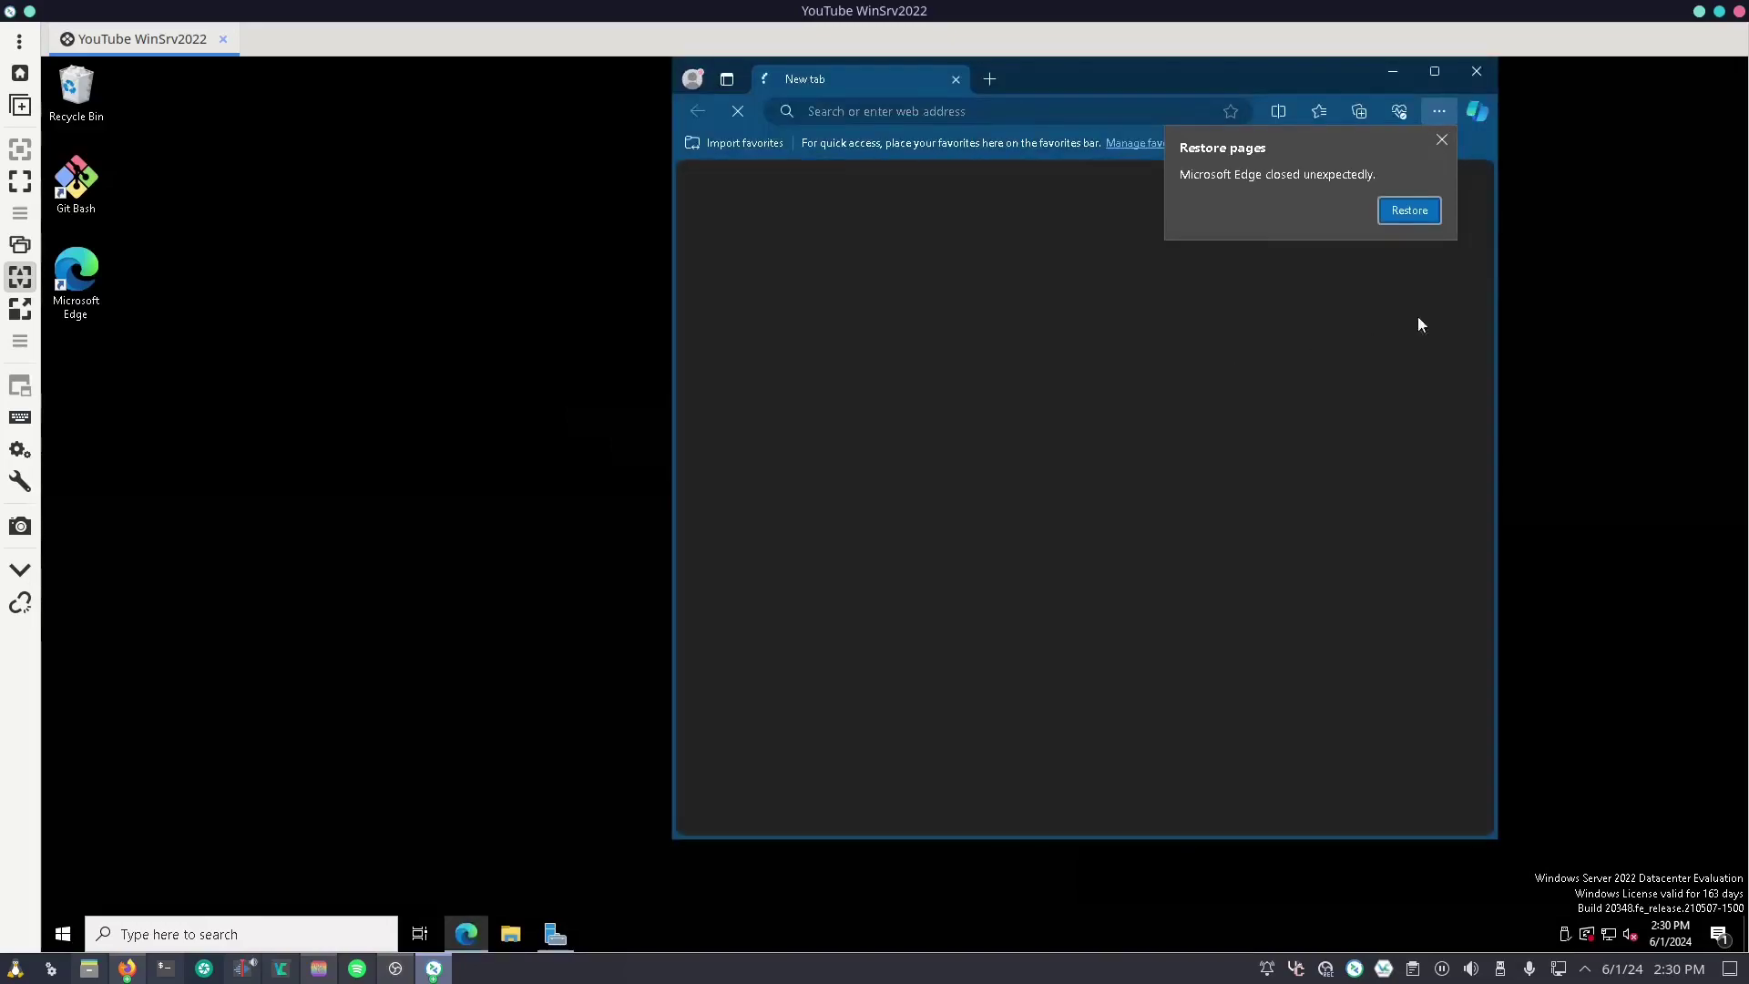
# Step: Go to veracrypt.fr in Edge and download VeraCrypt Setup 1.26.7.exe from the Downloads page
pyautogui.click(1441, 140)
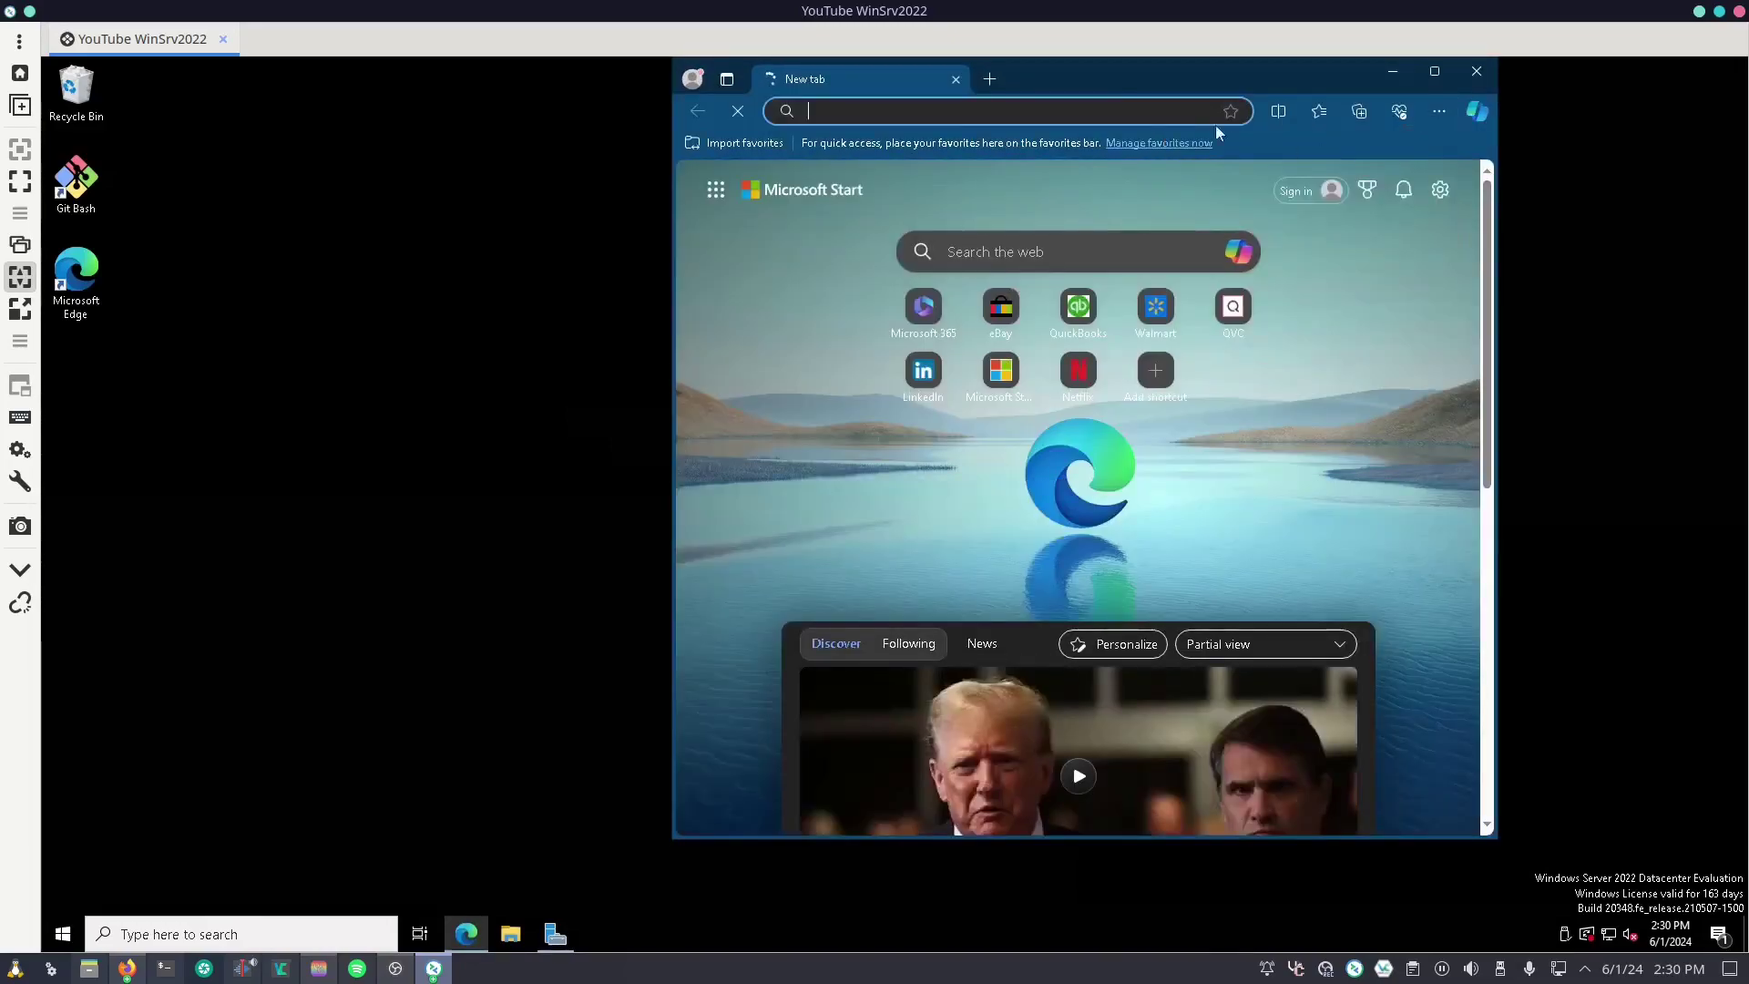
pyautogui.click(1121, 103)
pyautogui.write('veracrypt.')
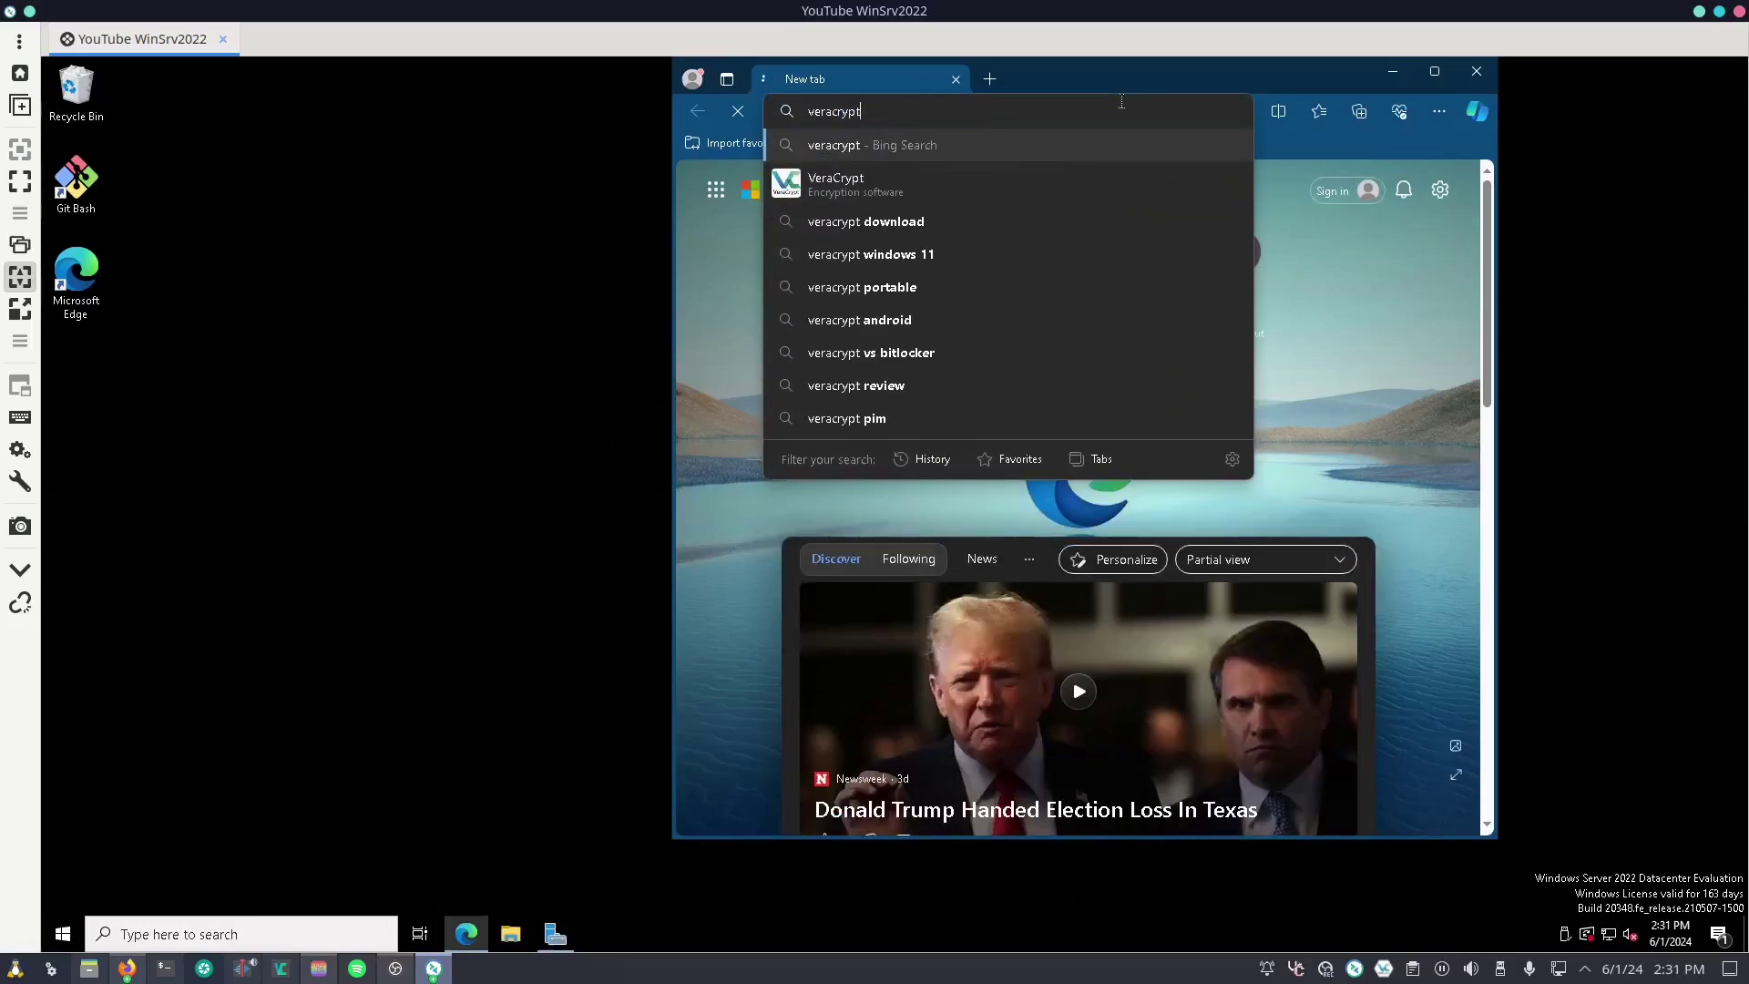
pyautogui.write('fr')
pyautogui.press('Return')
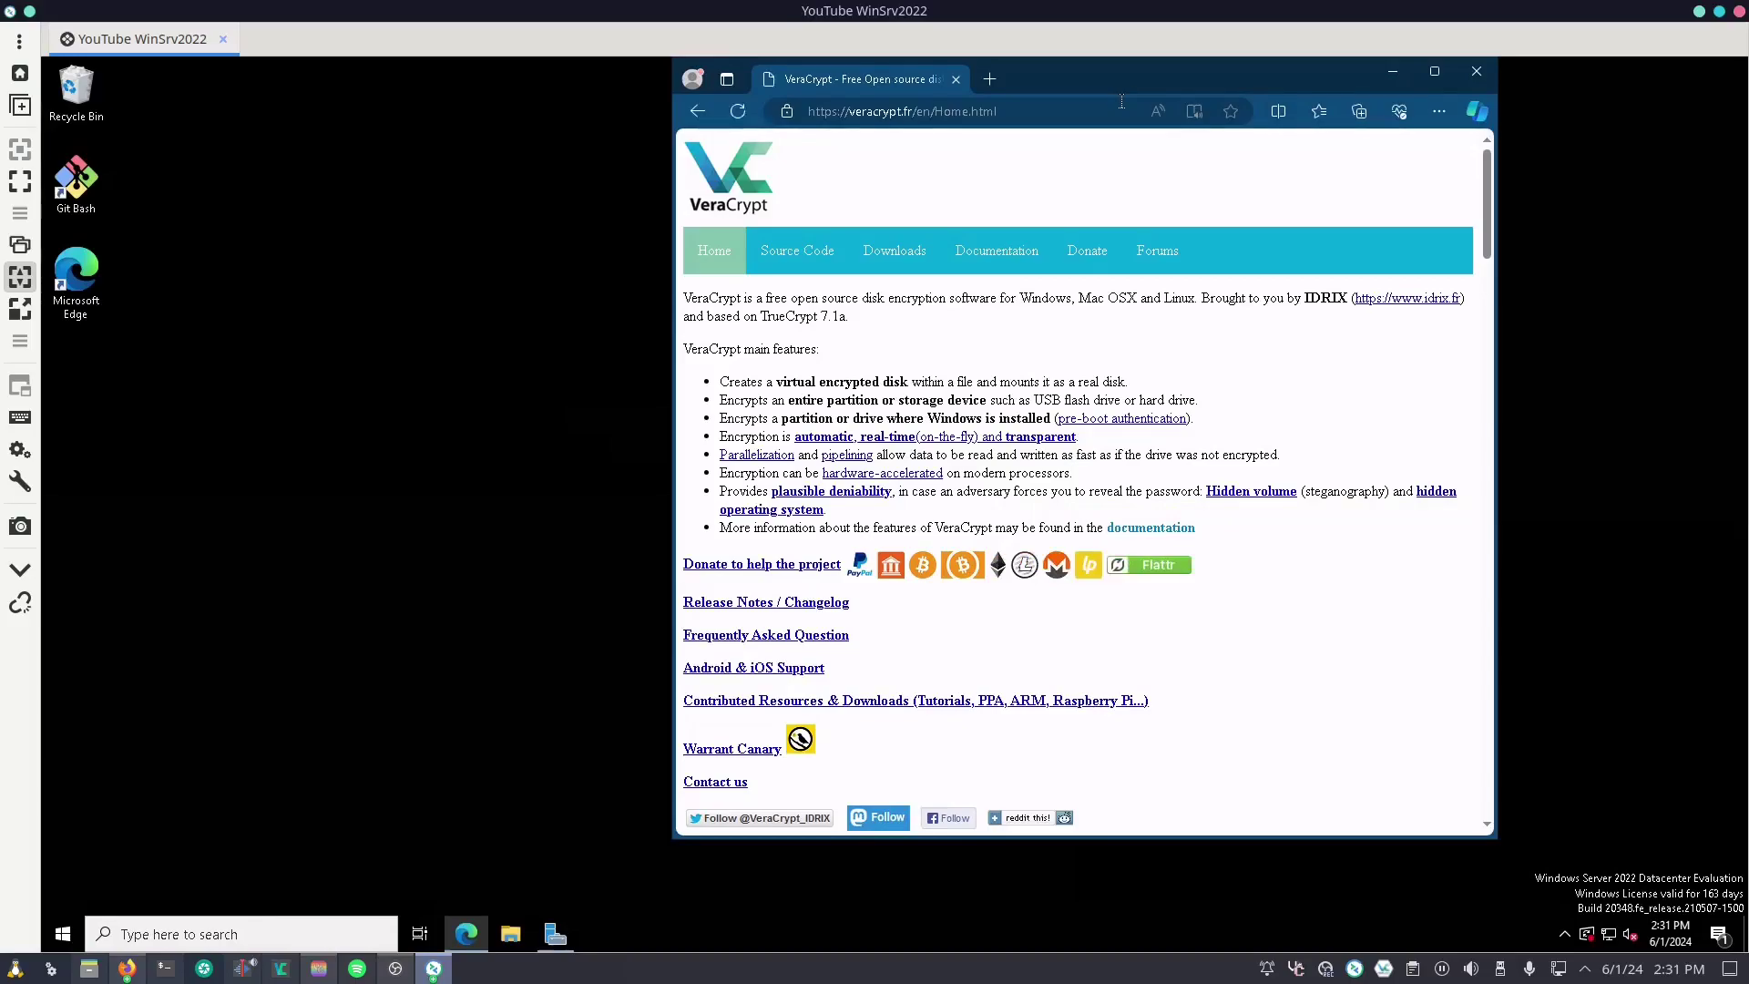
pyautogui.click(908, 251)
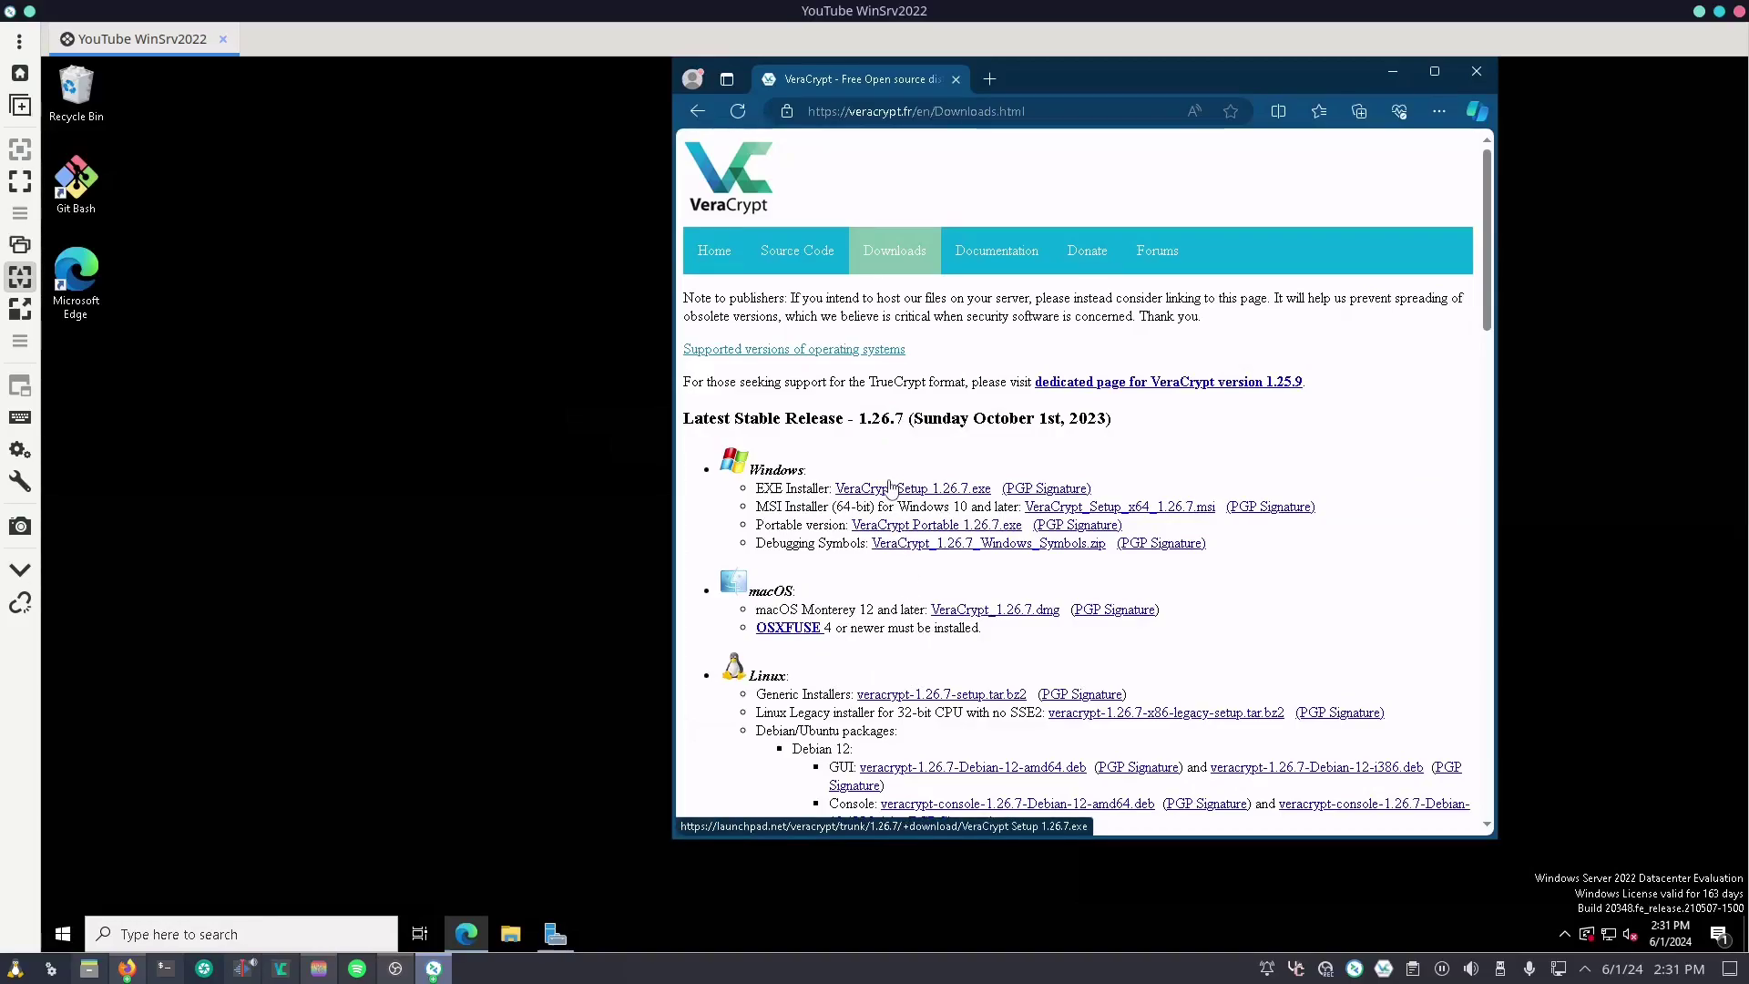
pyautogui.click(1055, 508)
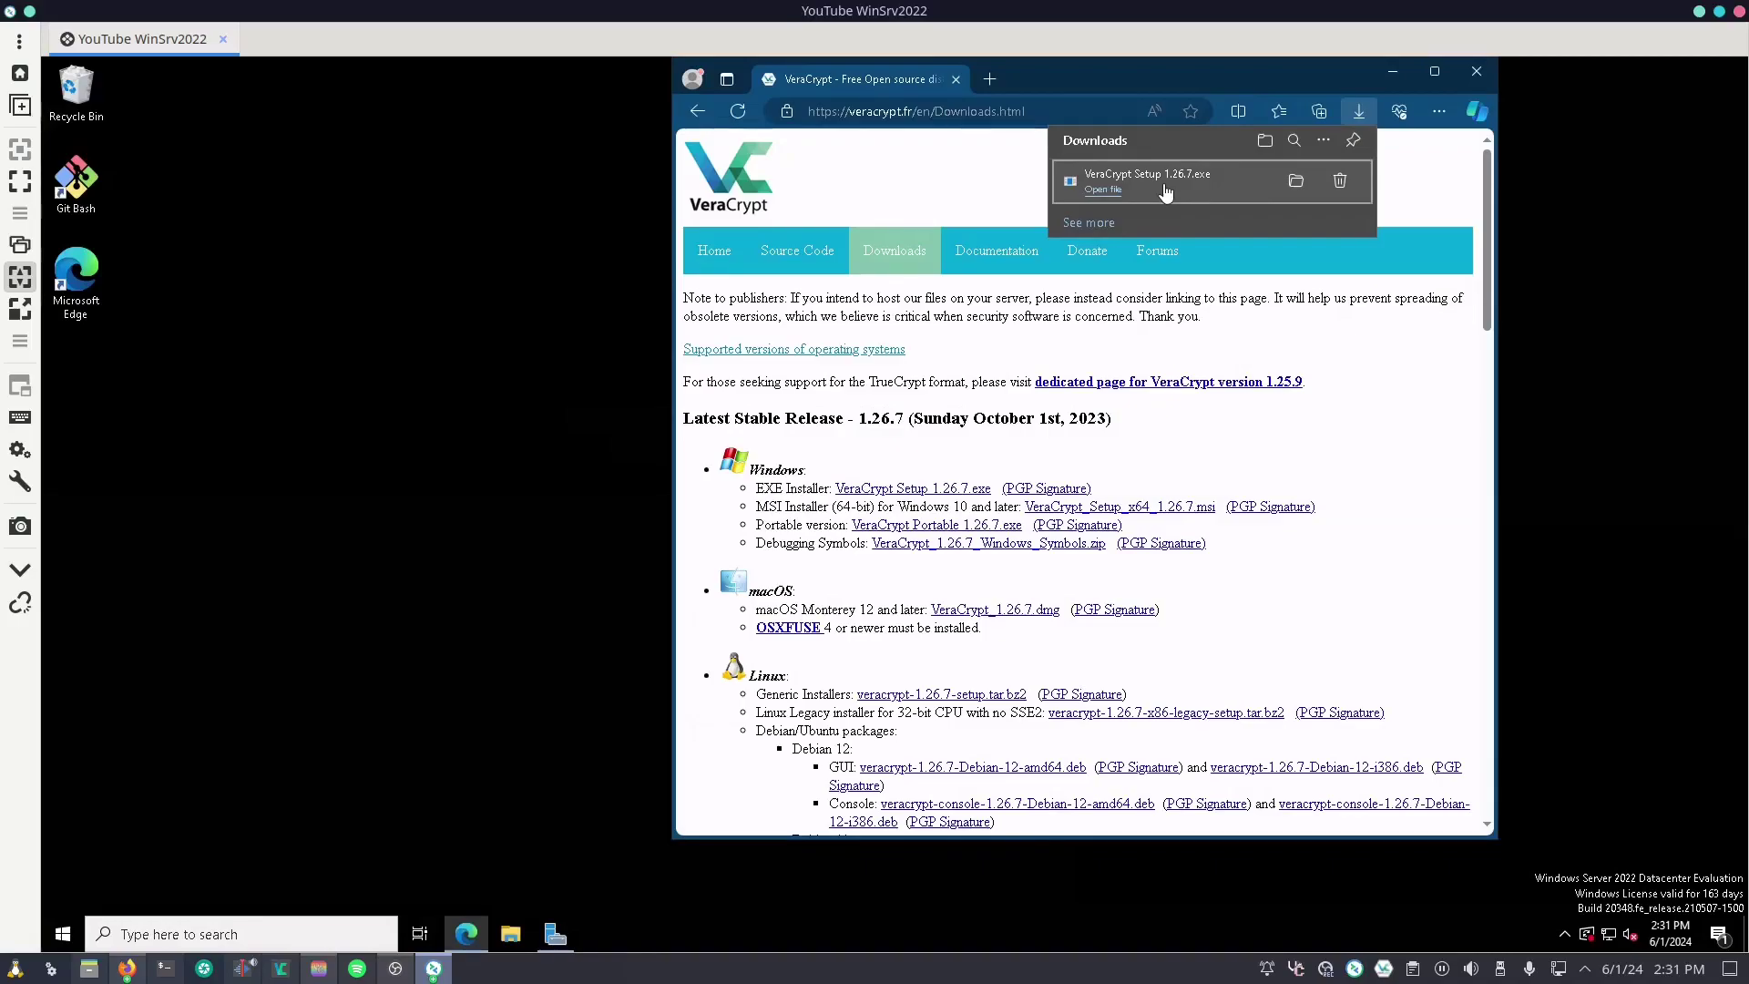
# Step: Launch the VeraCrypt 1.26.7 installer in English and accept the license terms
pyautogui.click(1166, 192)
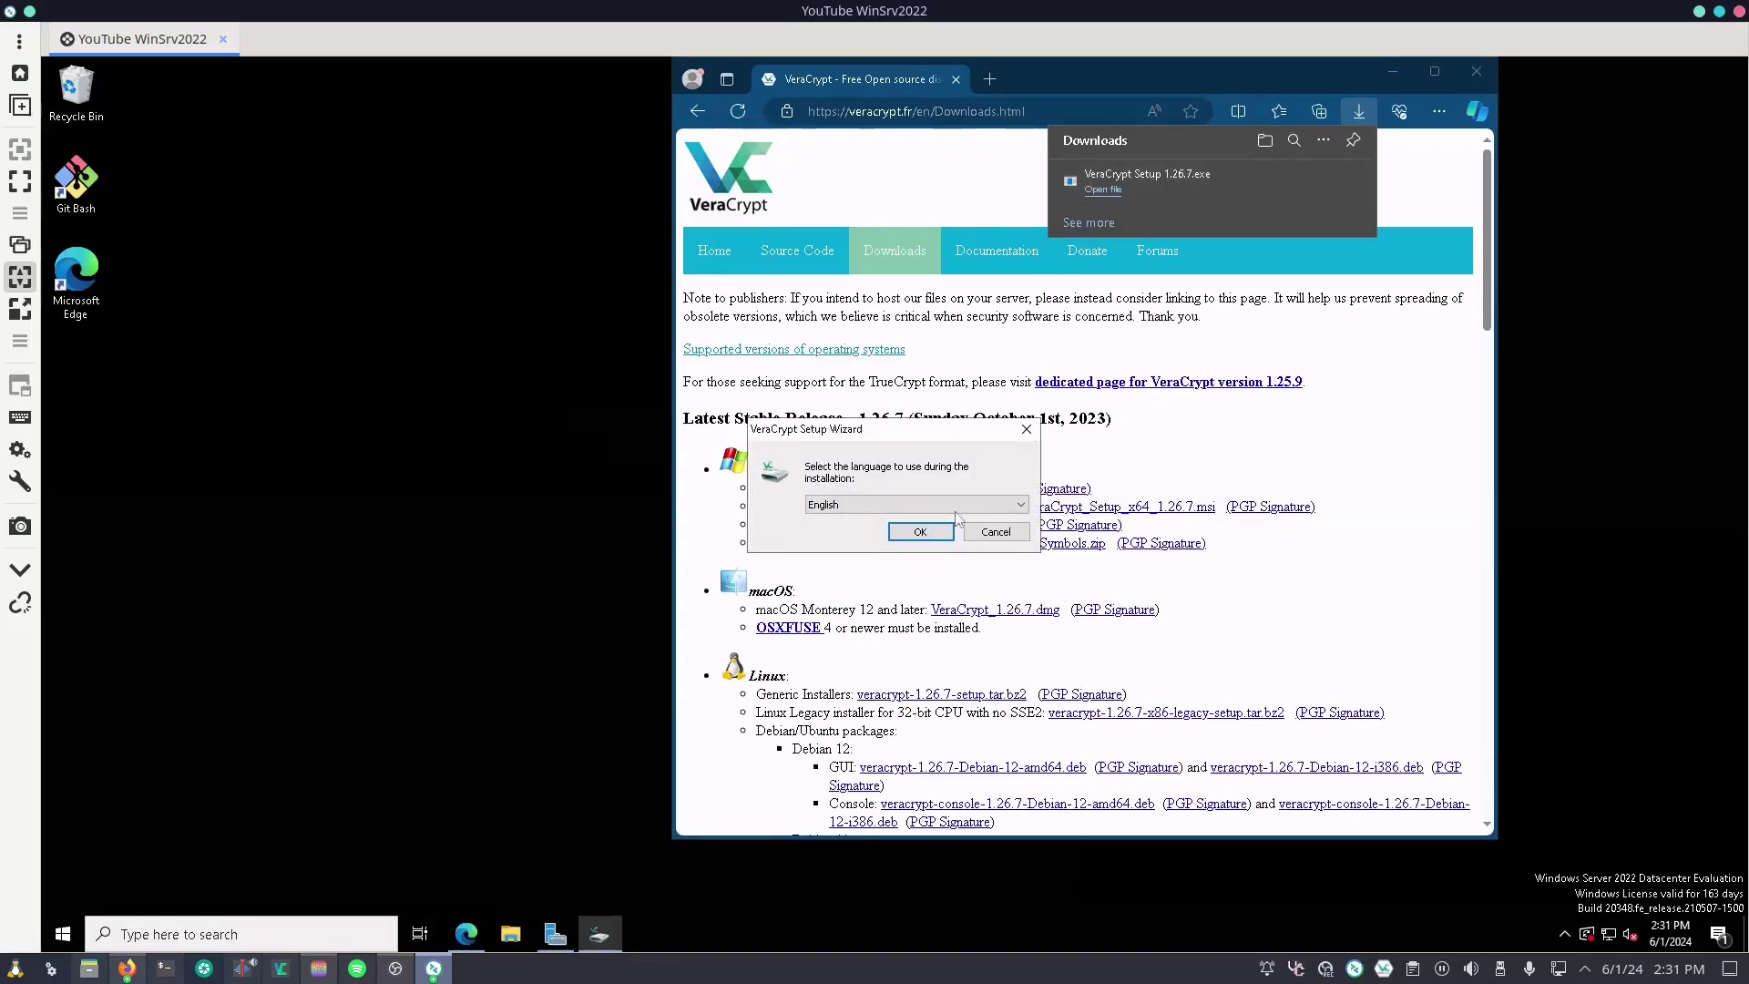
pyautogui.click(923, 529)
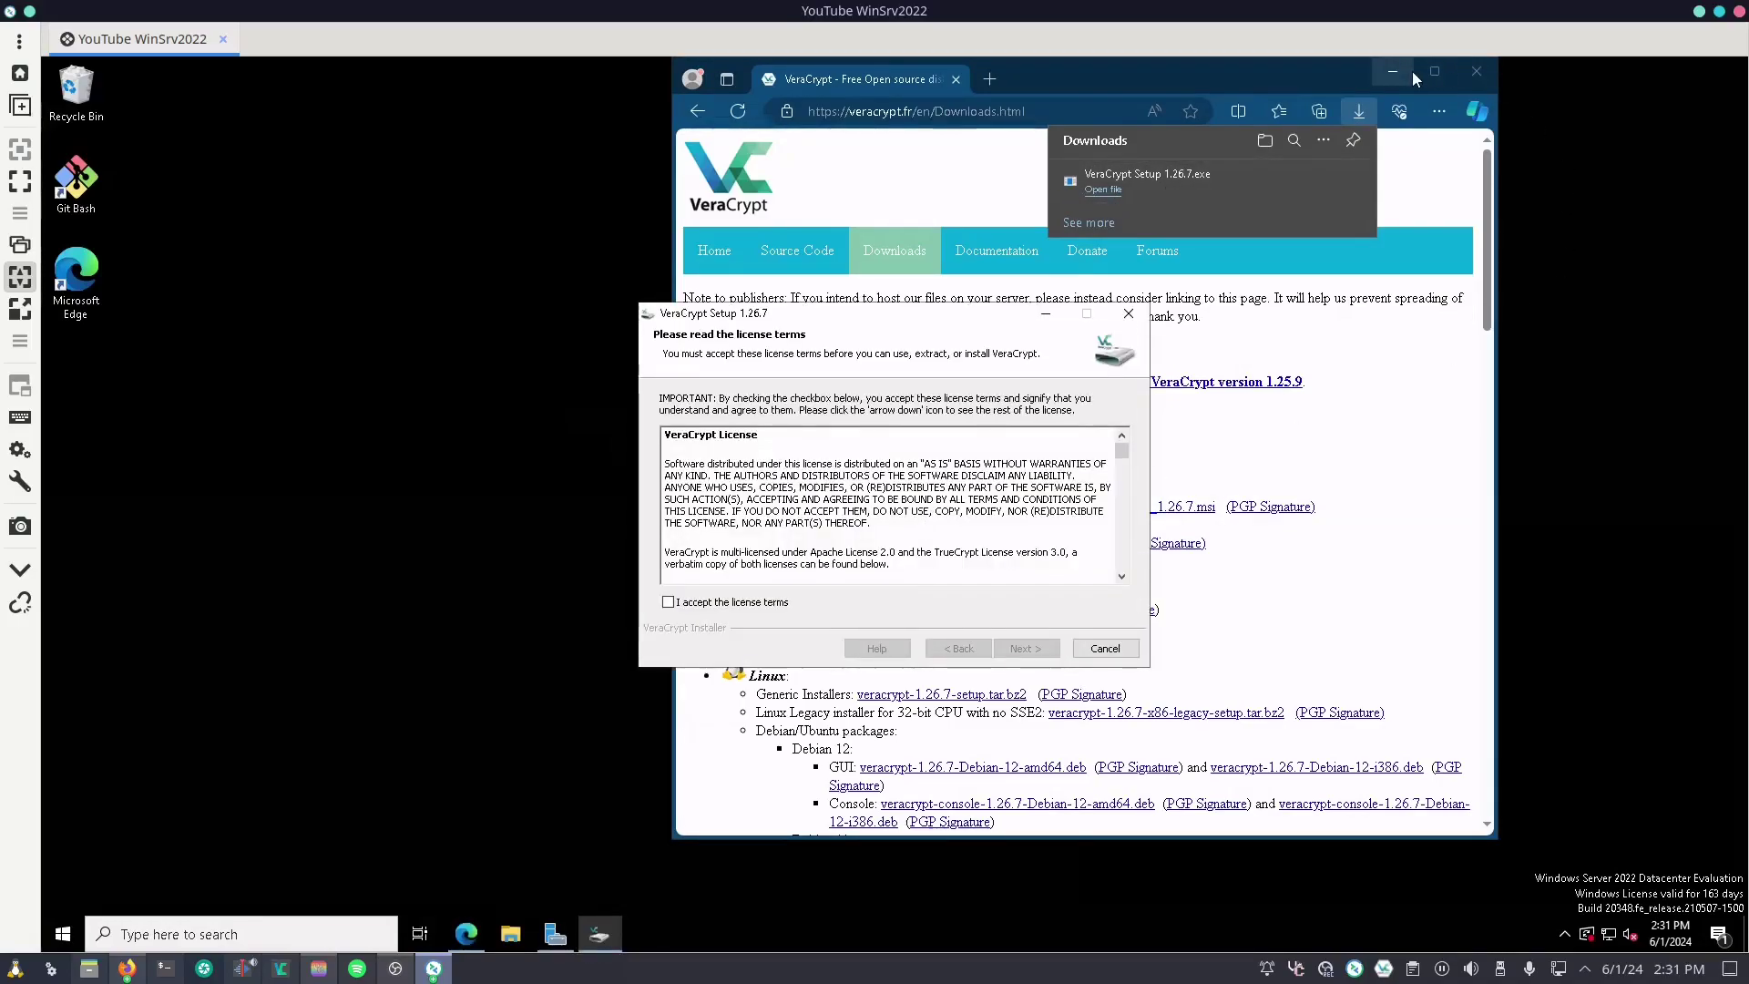
pyautogui.click(1410, 71)
pyautogui.click(747, 605)
pyautogui.click(1045, 648)
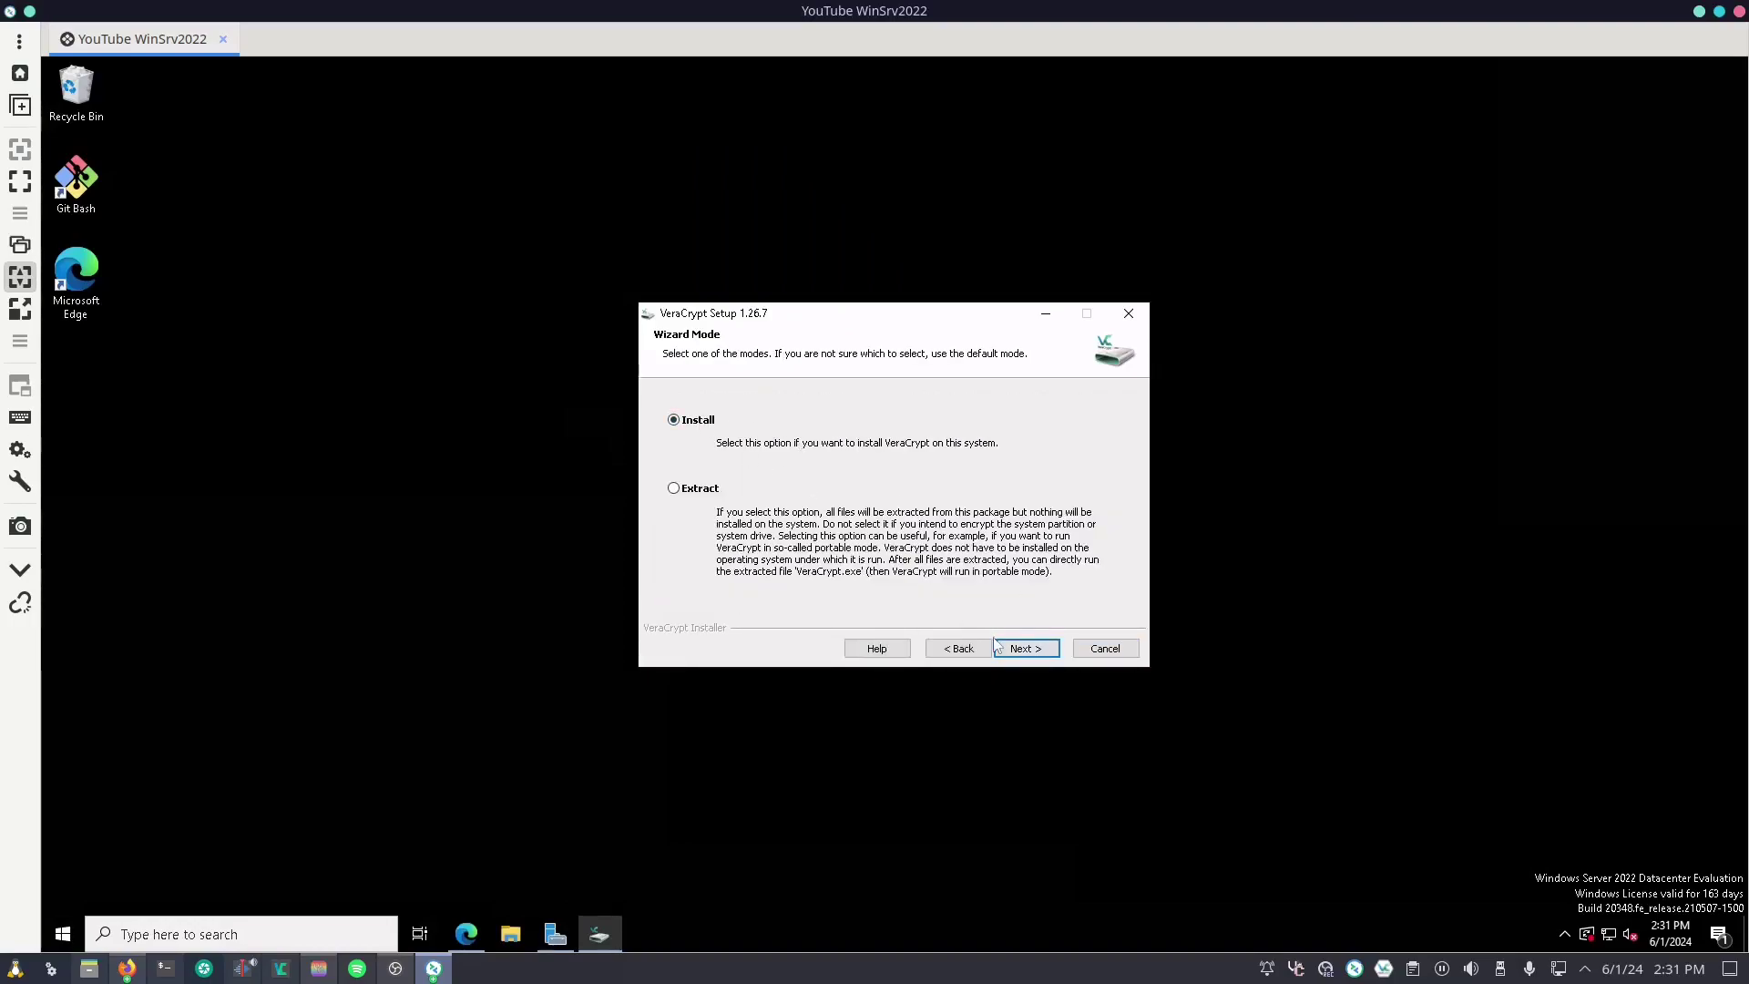
# Step: Install VeraCrypt for all users with a desktop shortcut, then finish and skip the tutorial
pyautogui.click(1013, 649)
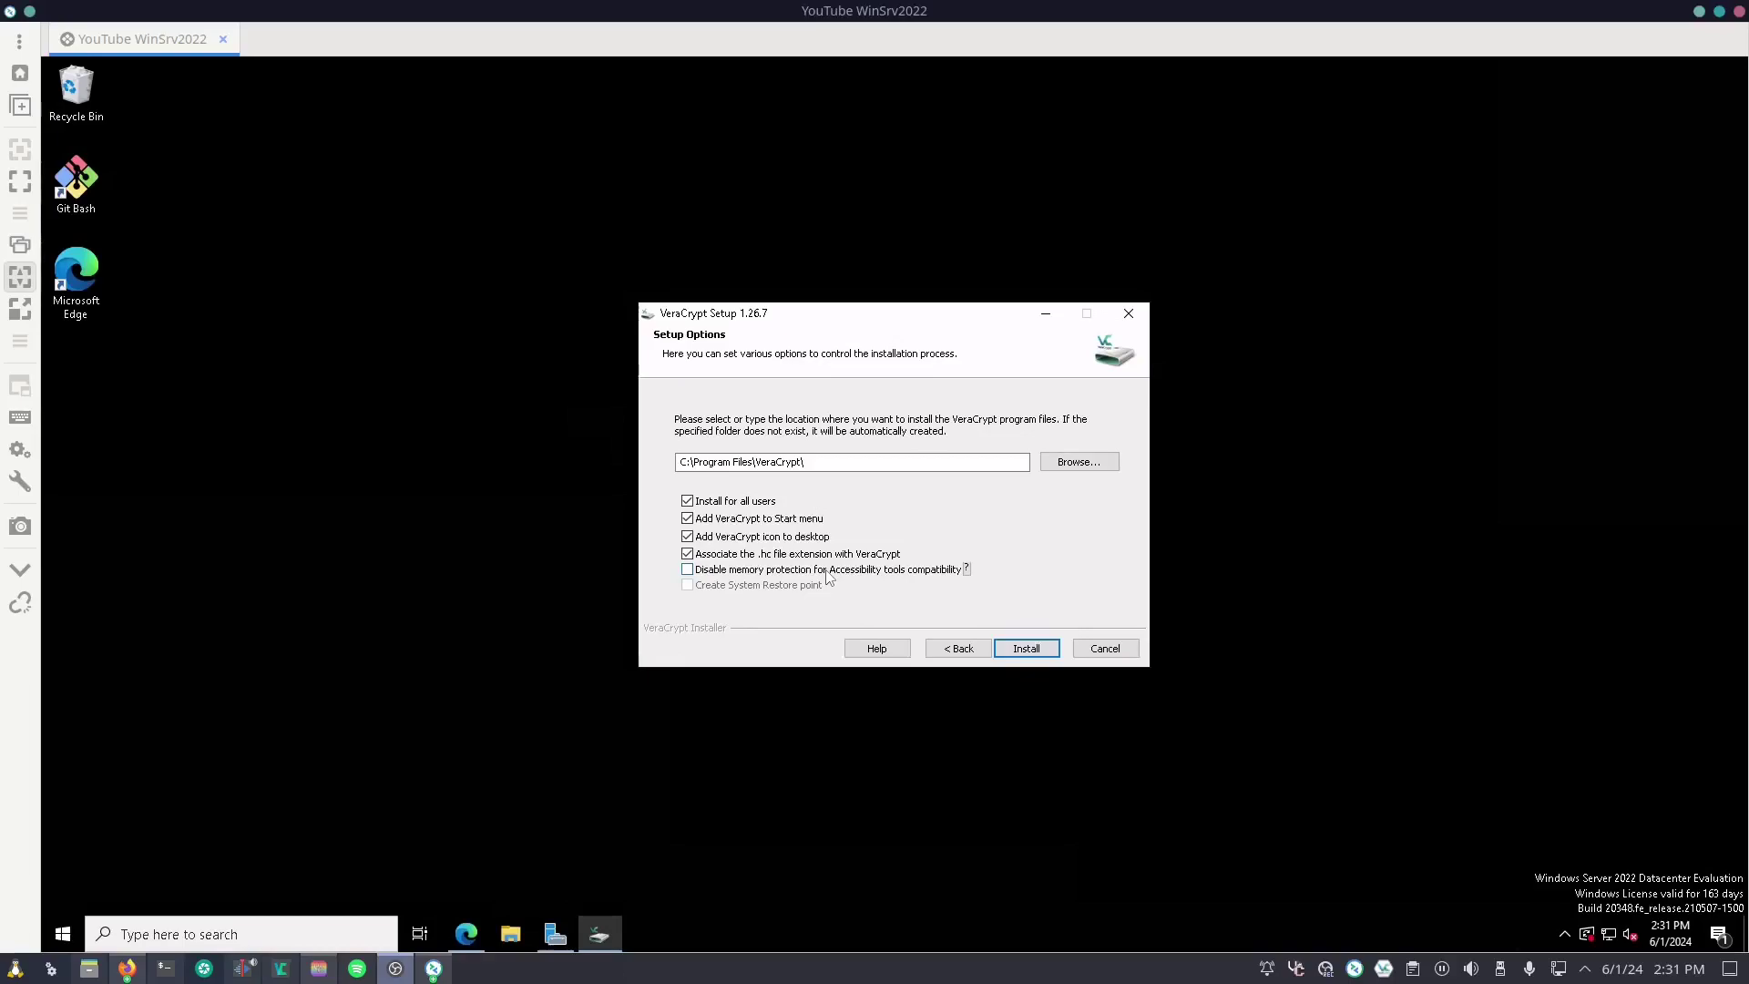
pyautogui.moveTo(833, 570)
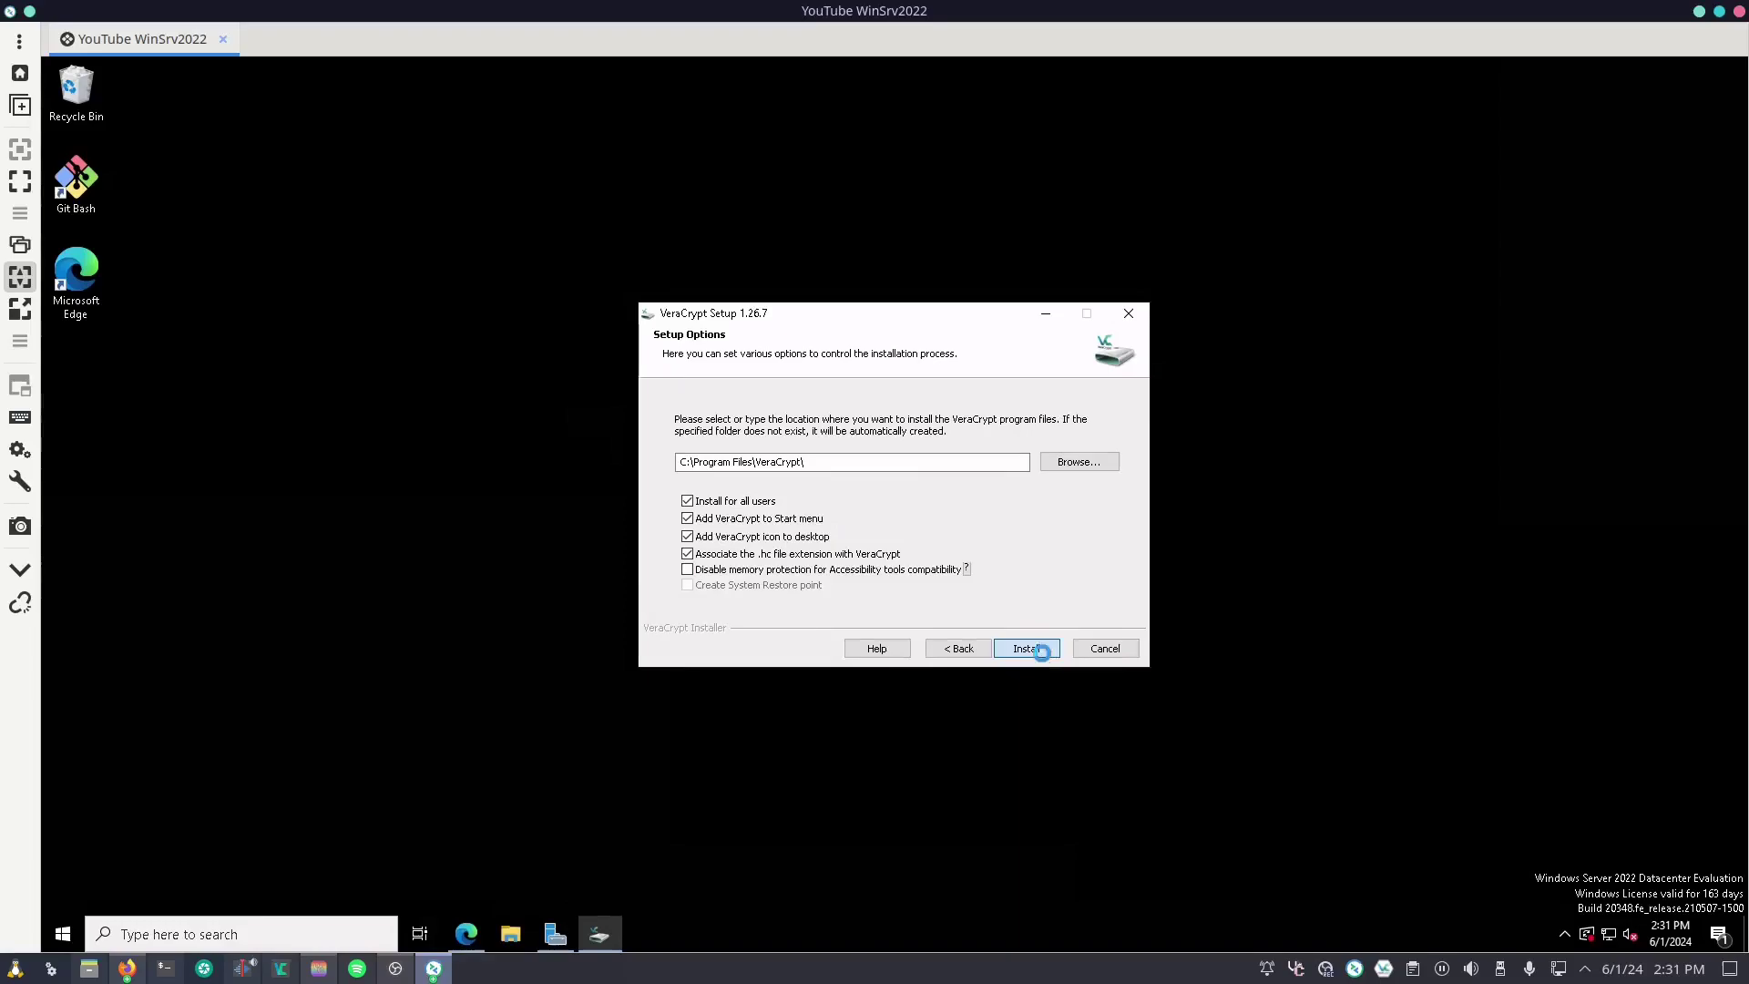
pyautogui.click(1043, 655)
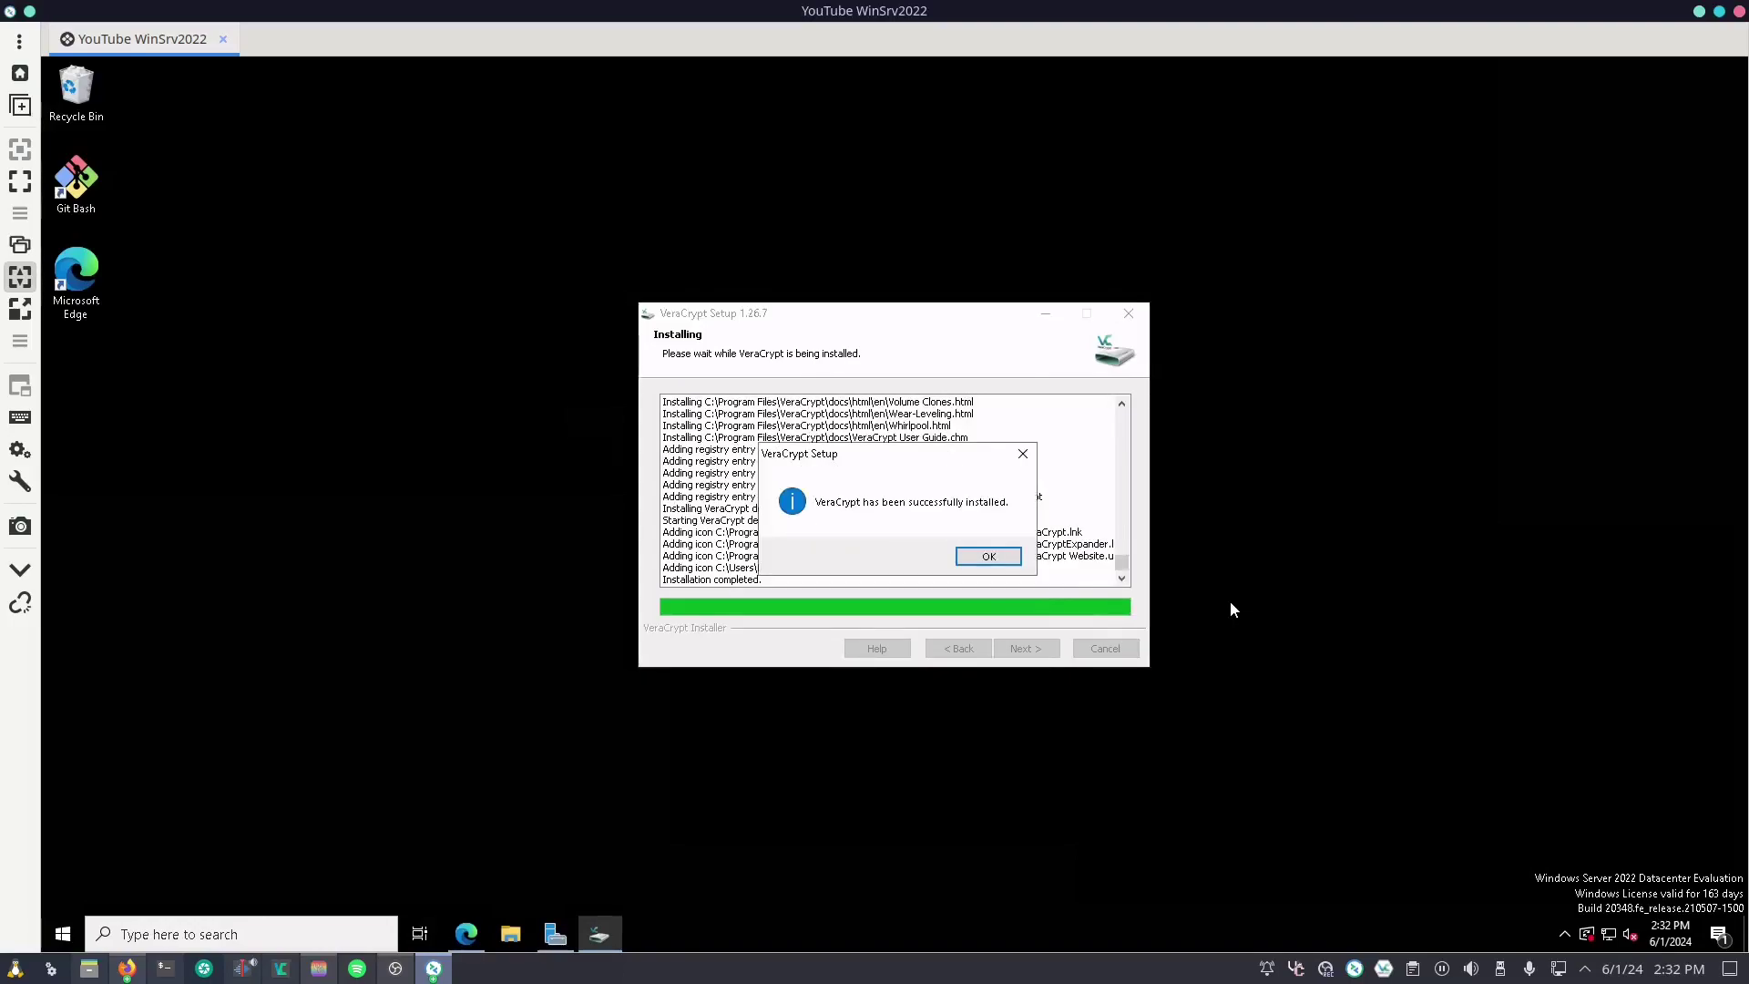
pyautogui.click(1015, 565)
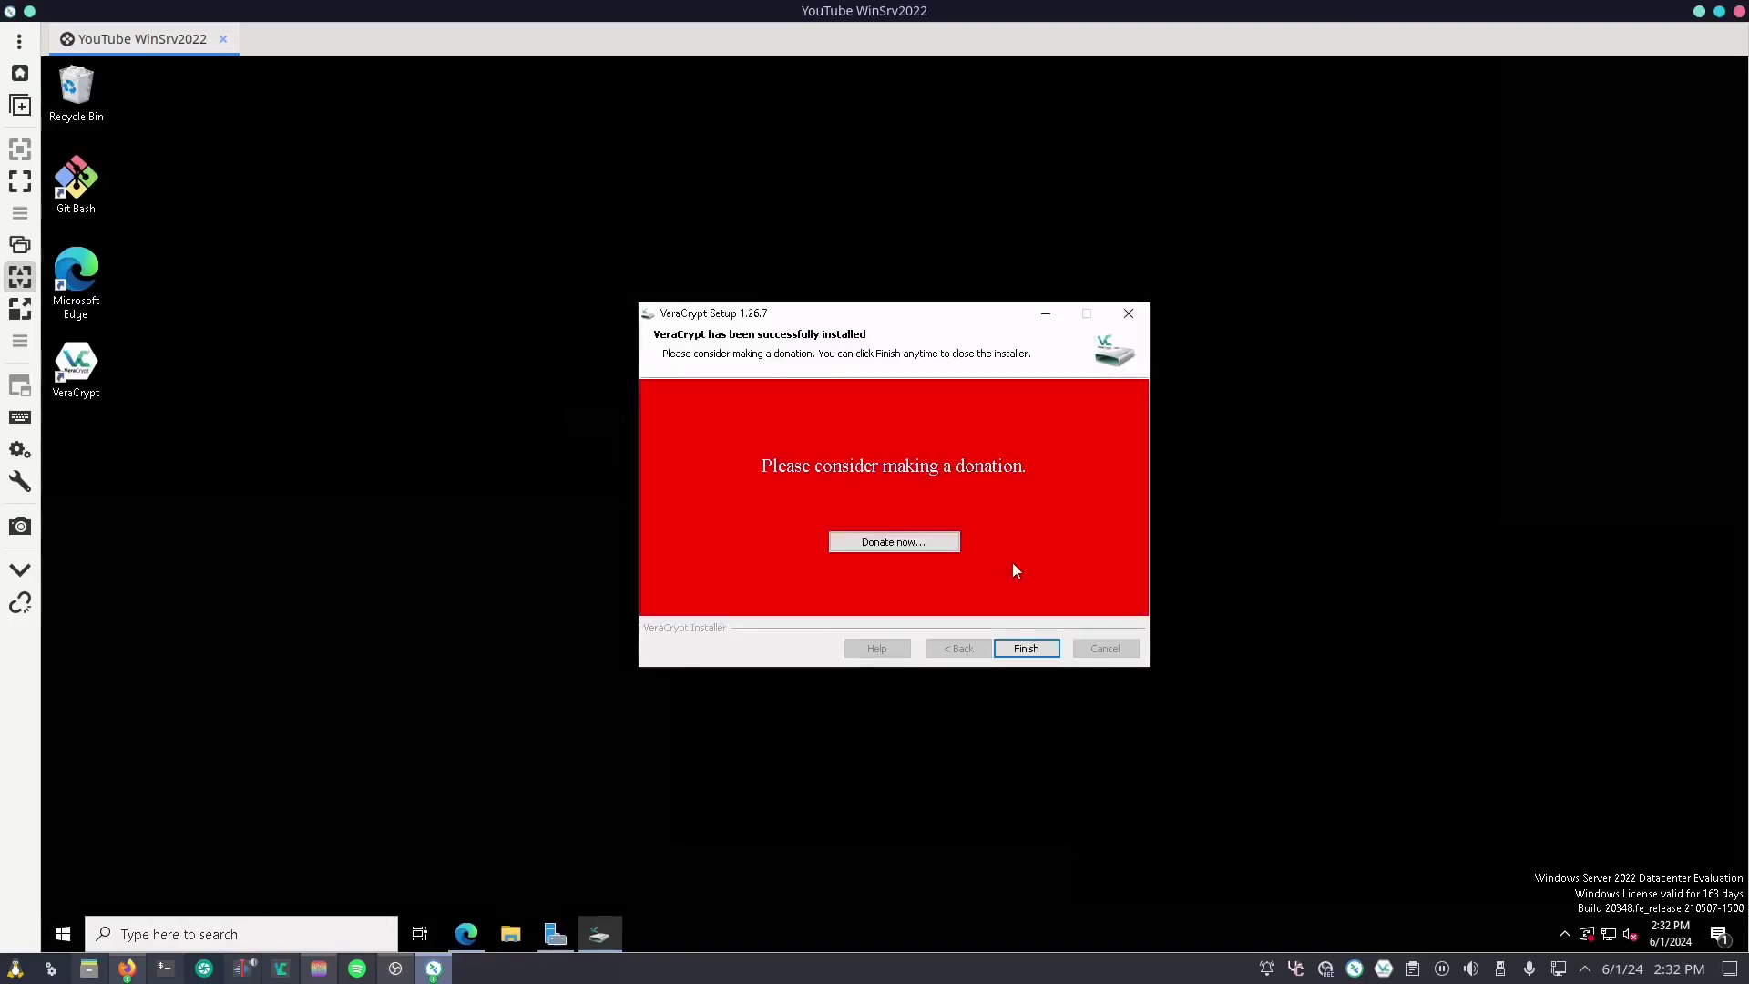
pyautogui.click(1018, 652)
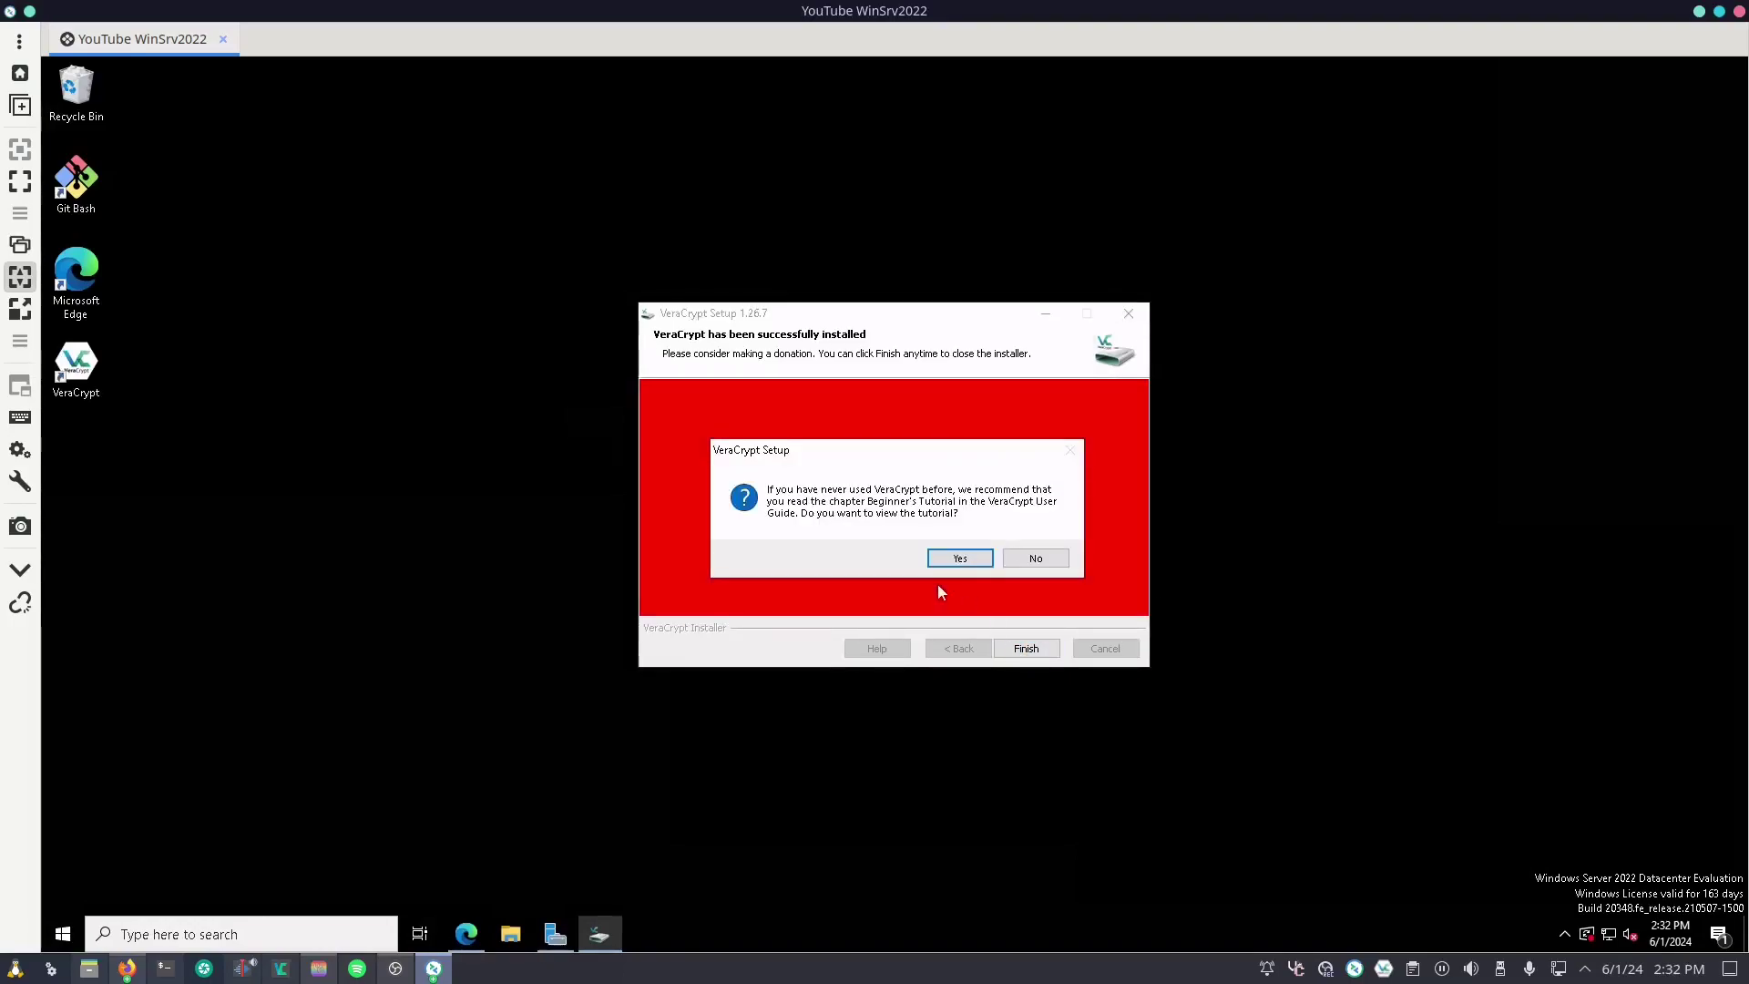
pyautogui.click(1034, 560)
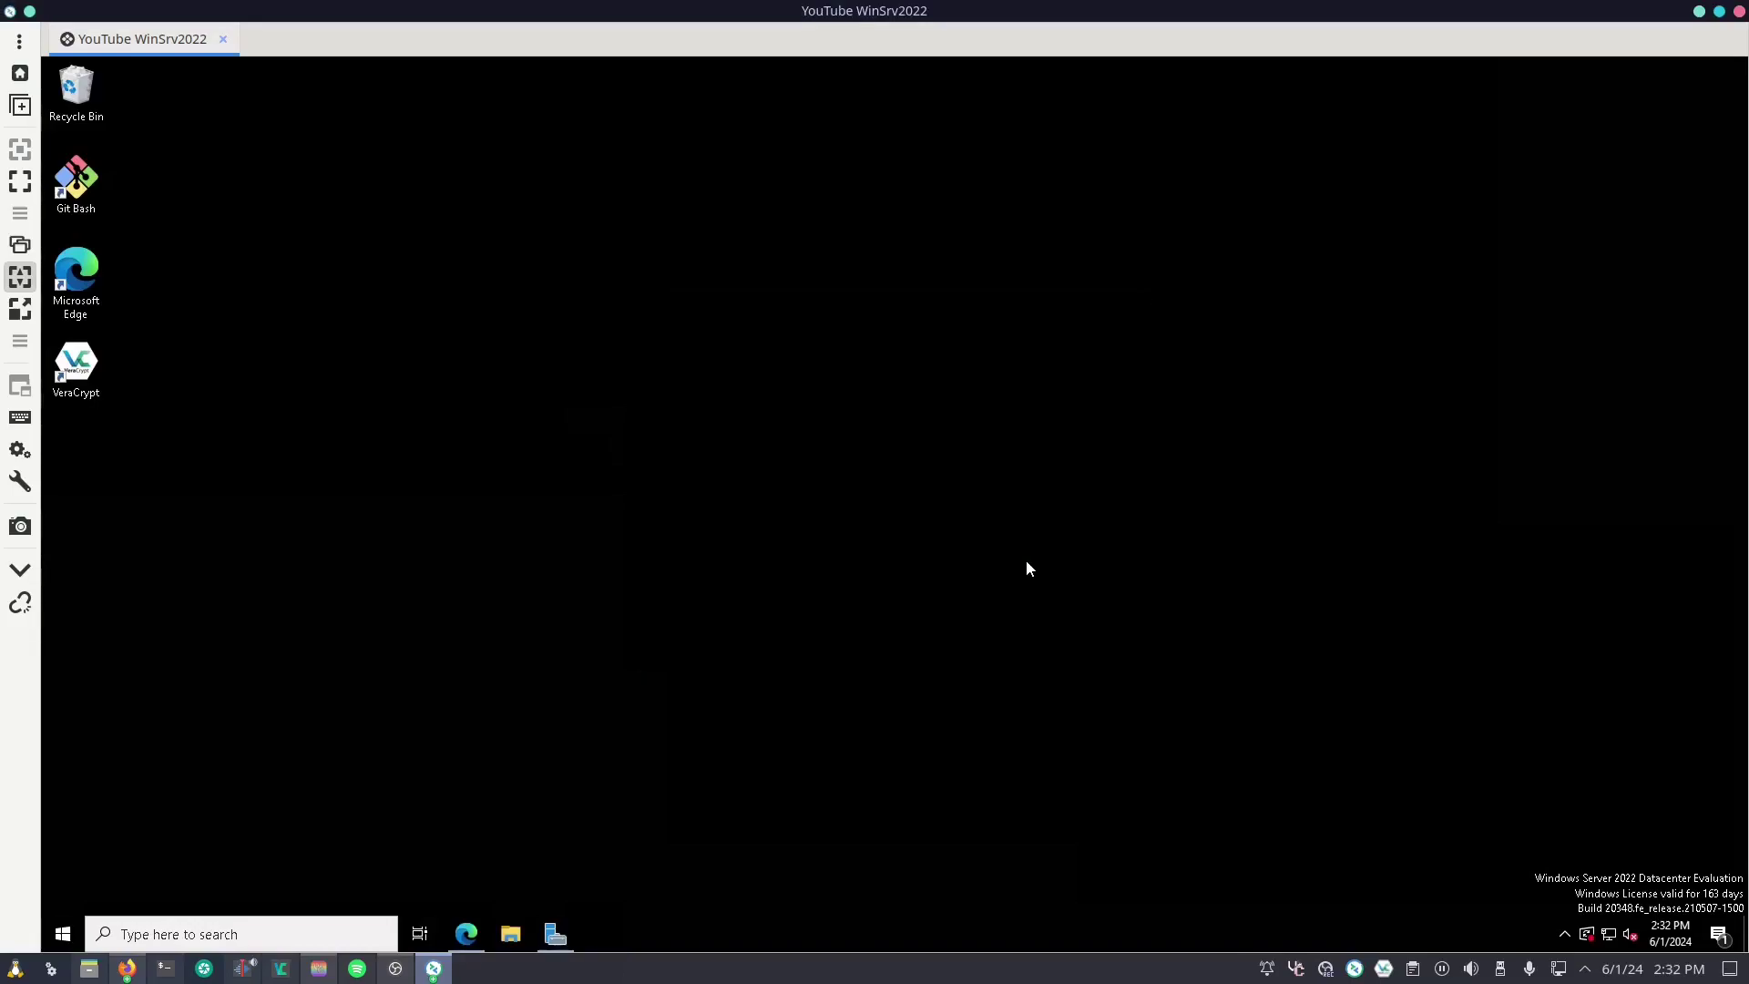
# Step: Launch VeraCrypt and select Harddisk 2 as the device for drive A:
pyautogui.doubleClick(97, 368)
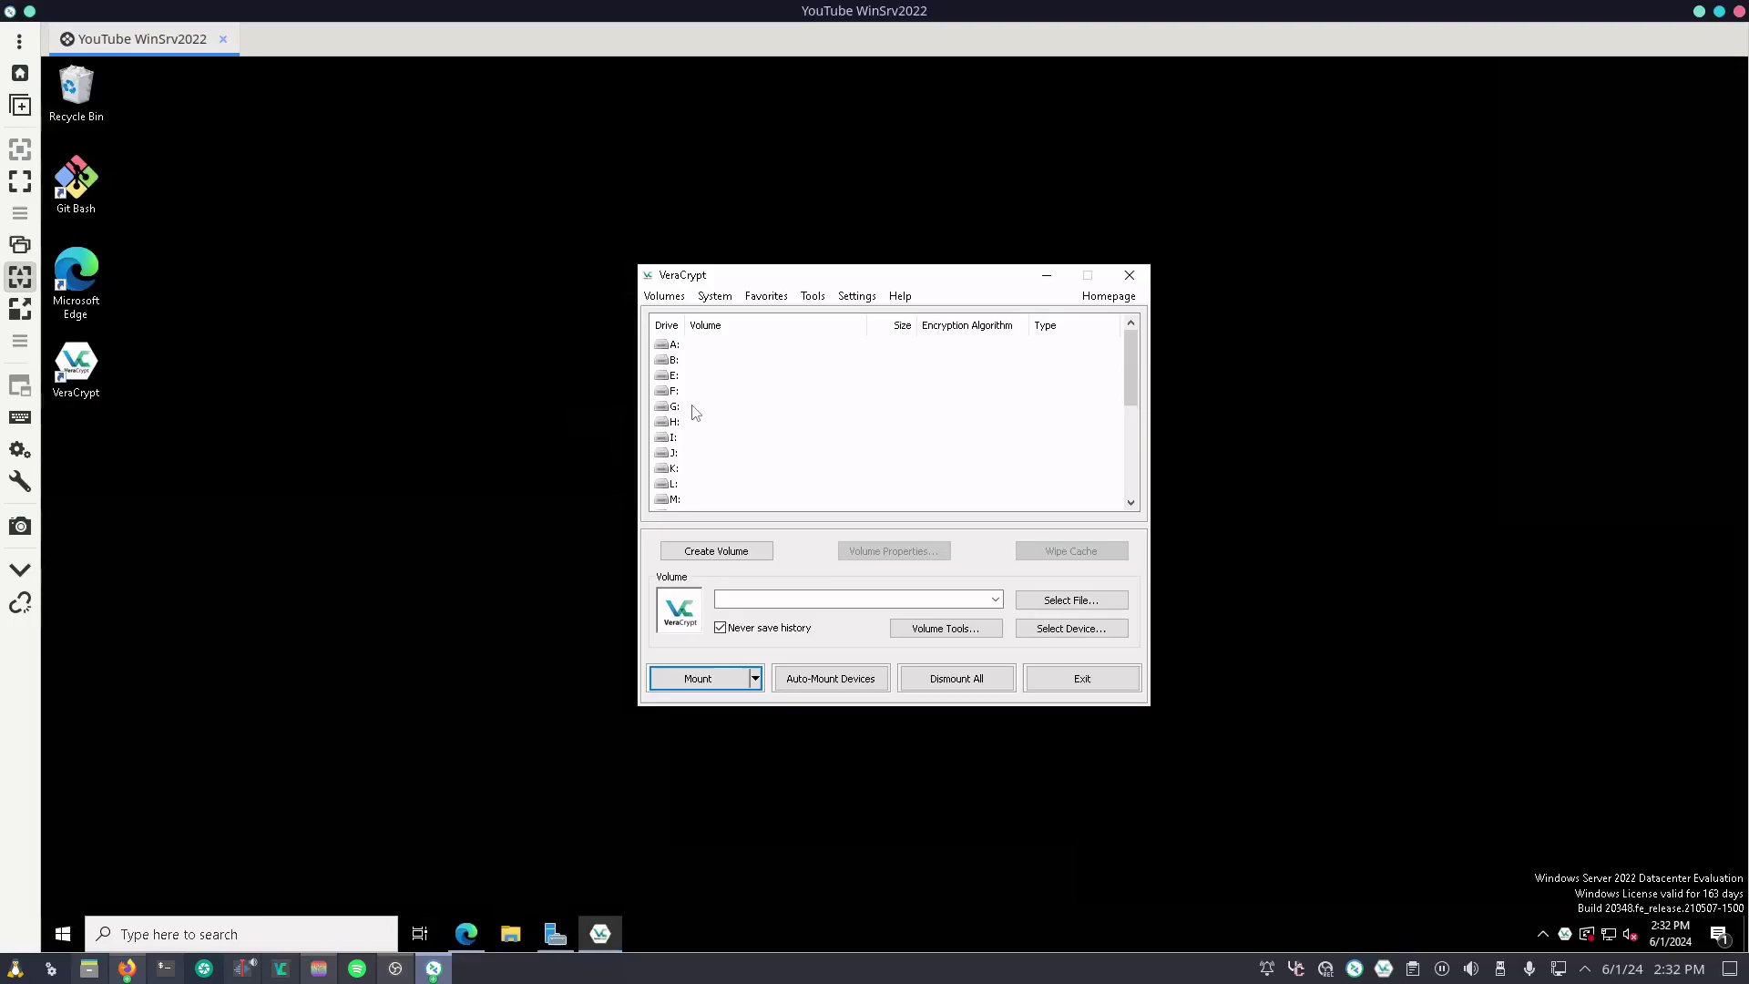
pyautogui.click(684, 346)
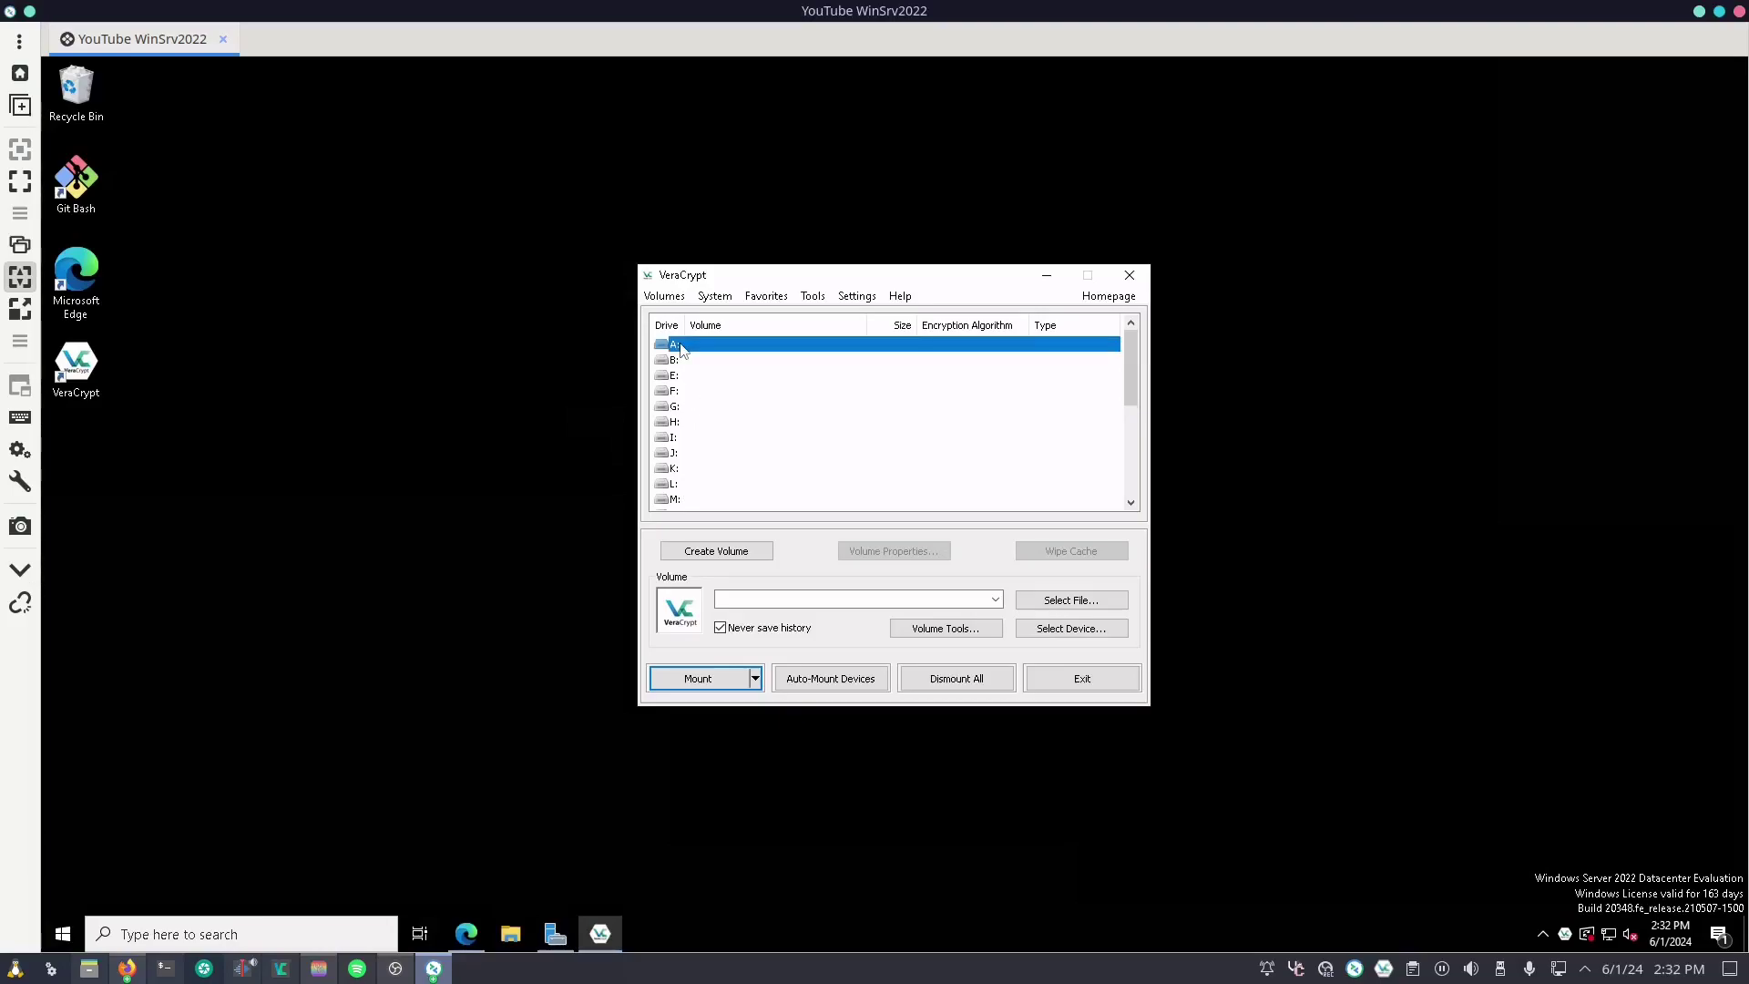
pyautogui.click(1085, 626)
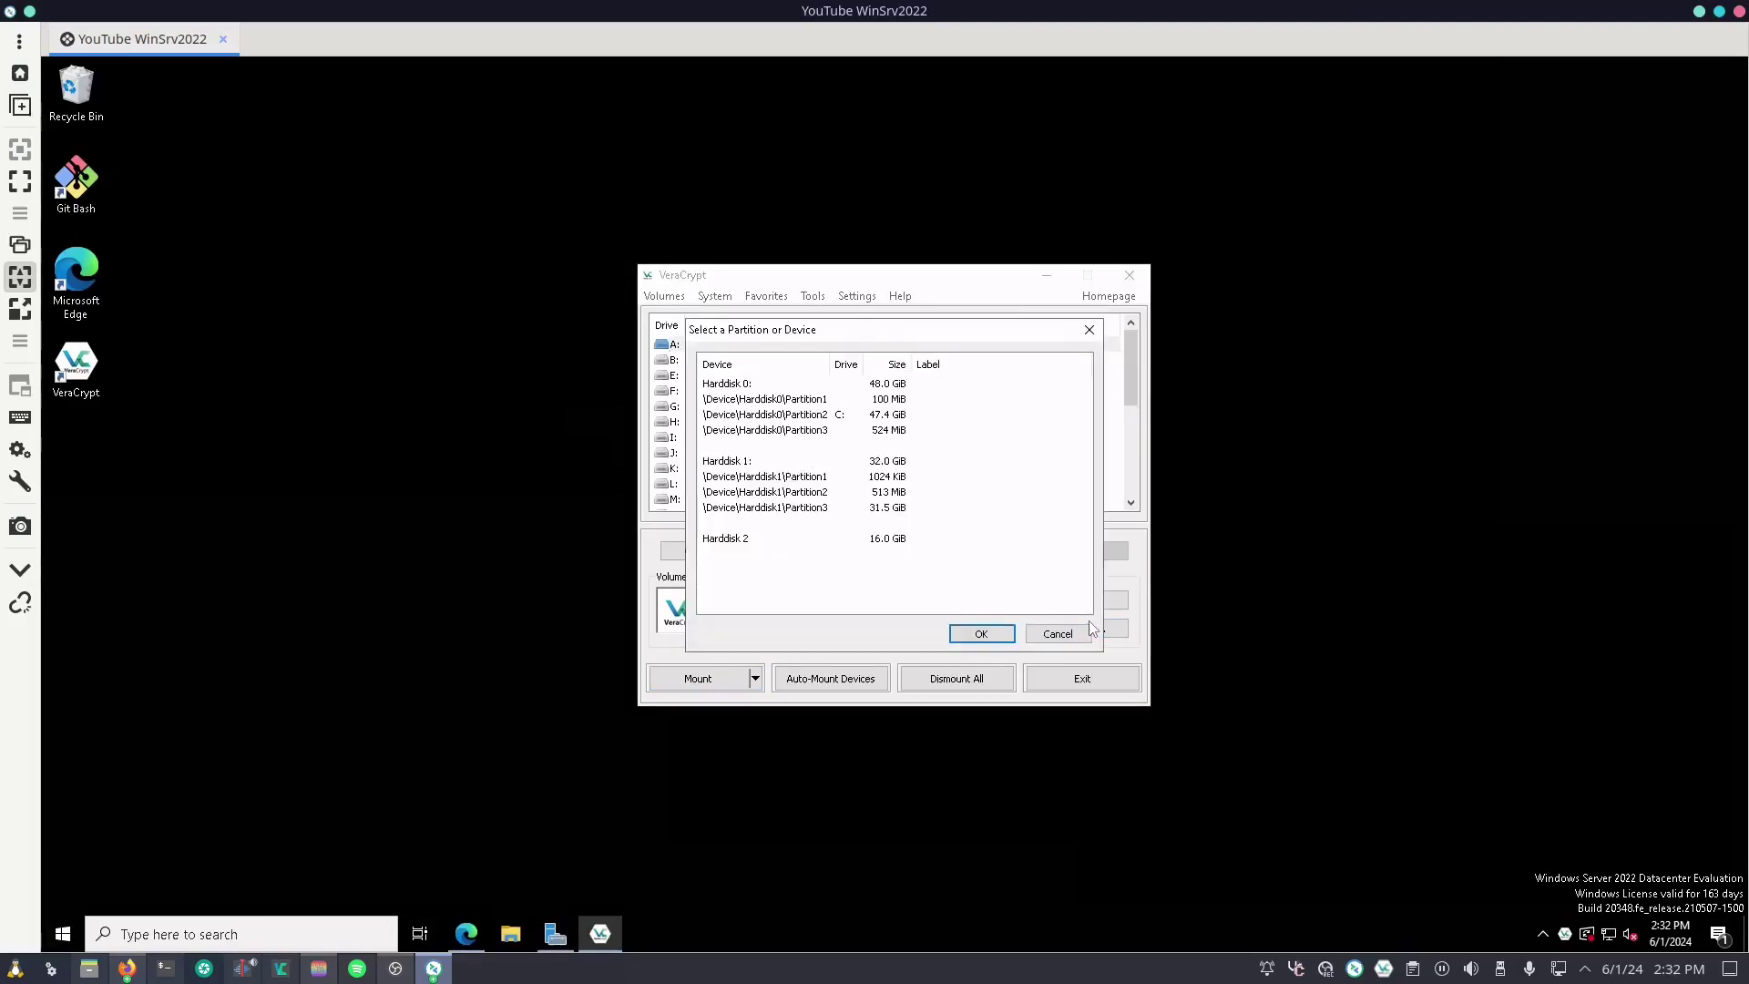
pyautogui.click(810, 544)
pyautogui.click(979, 636)
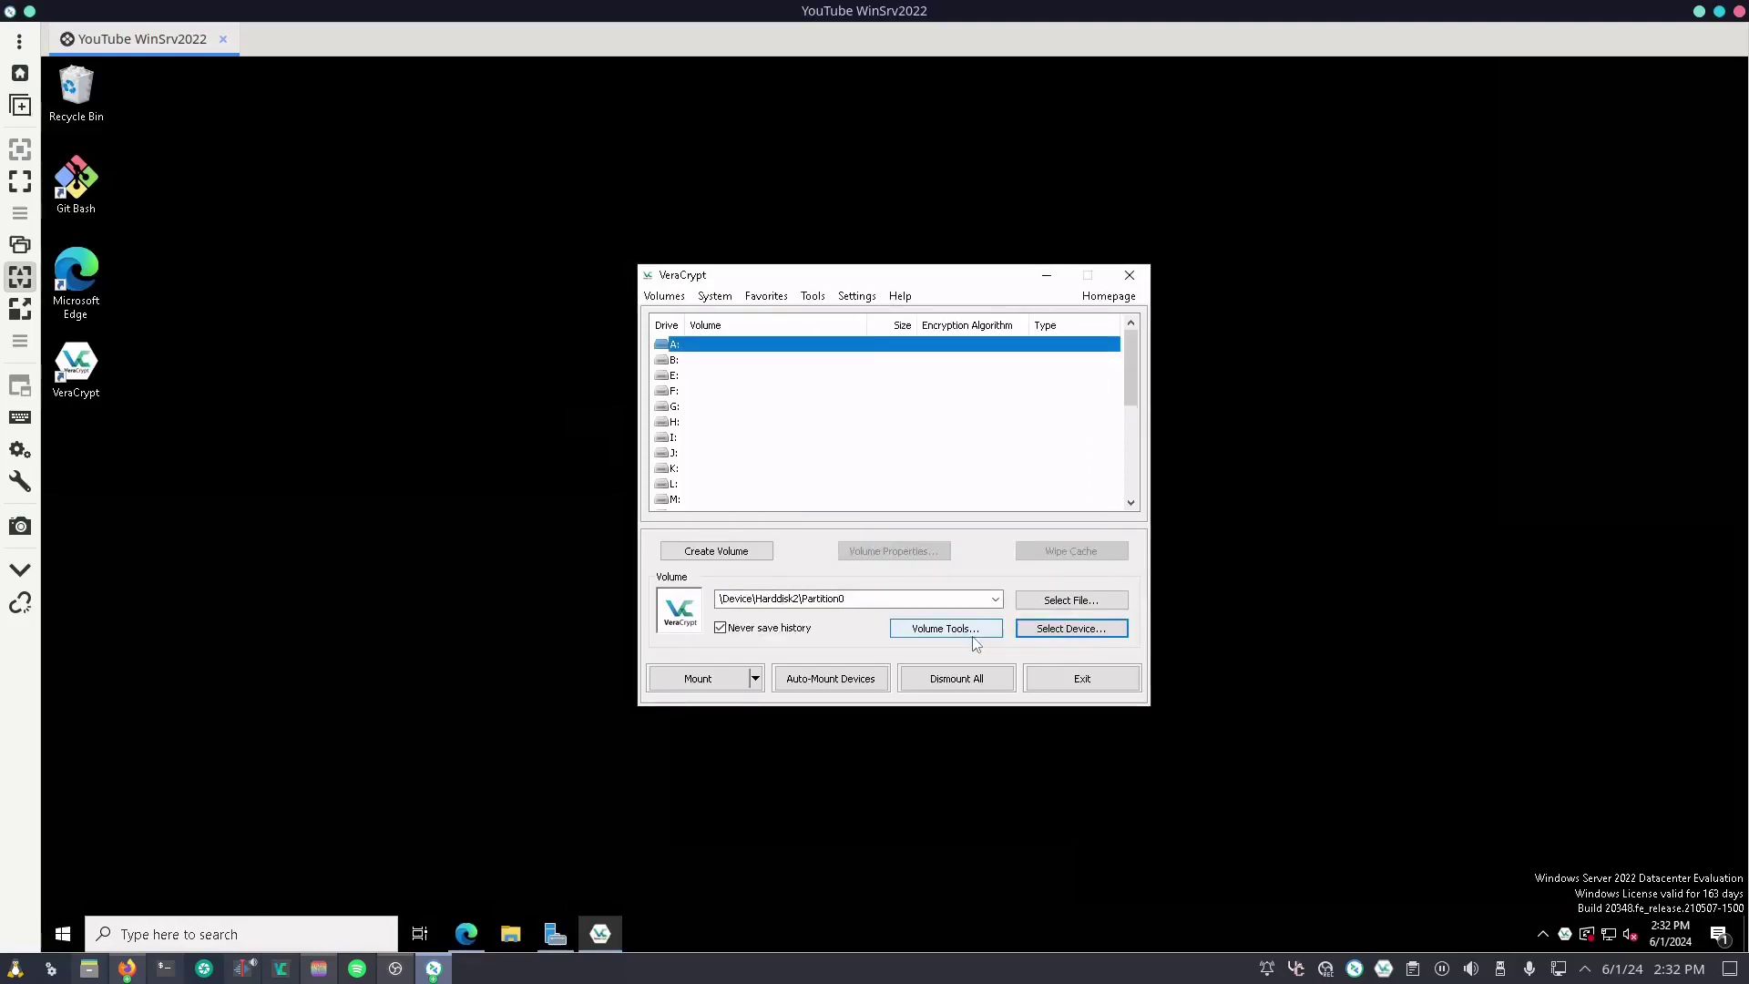
# Step: Mount the Harddisk 2 volume by entering its password
pyautogui.click(715, 680)
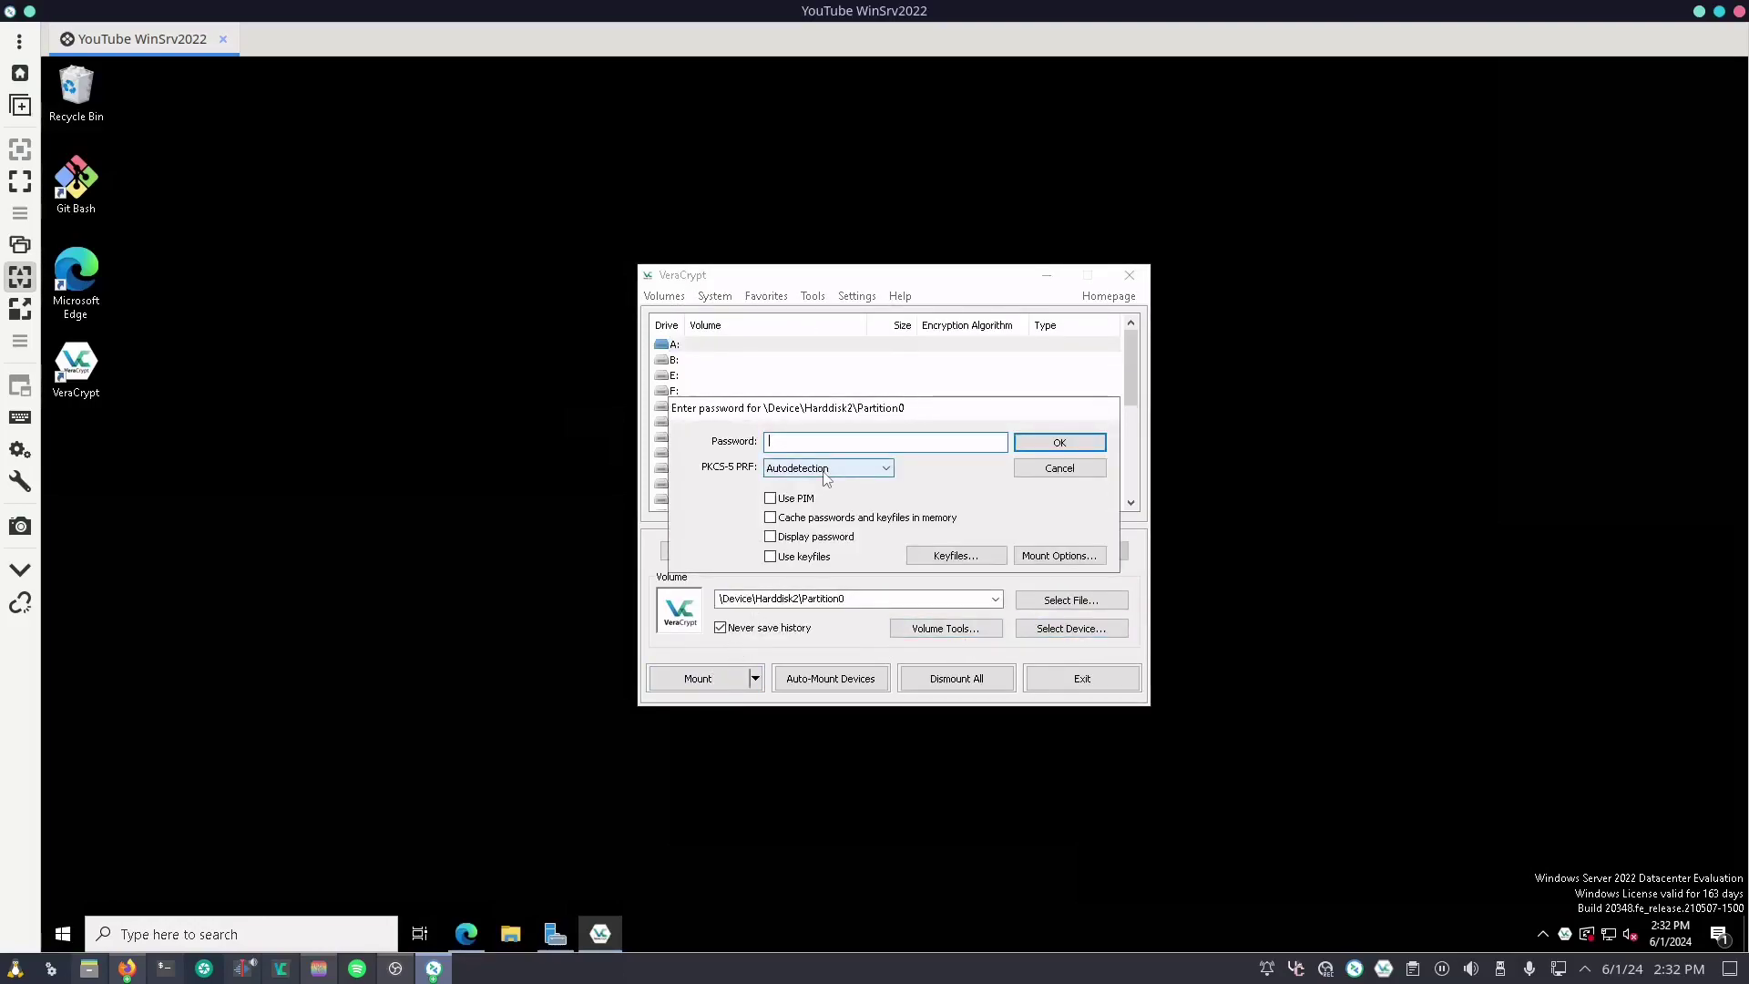
pyautogui.write('*******************')
pyautogui.press('Return')
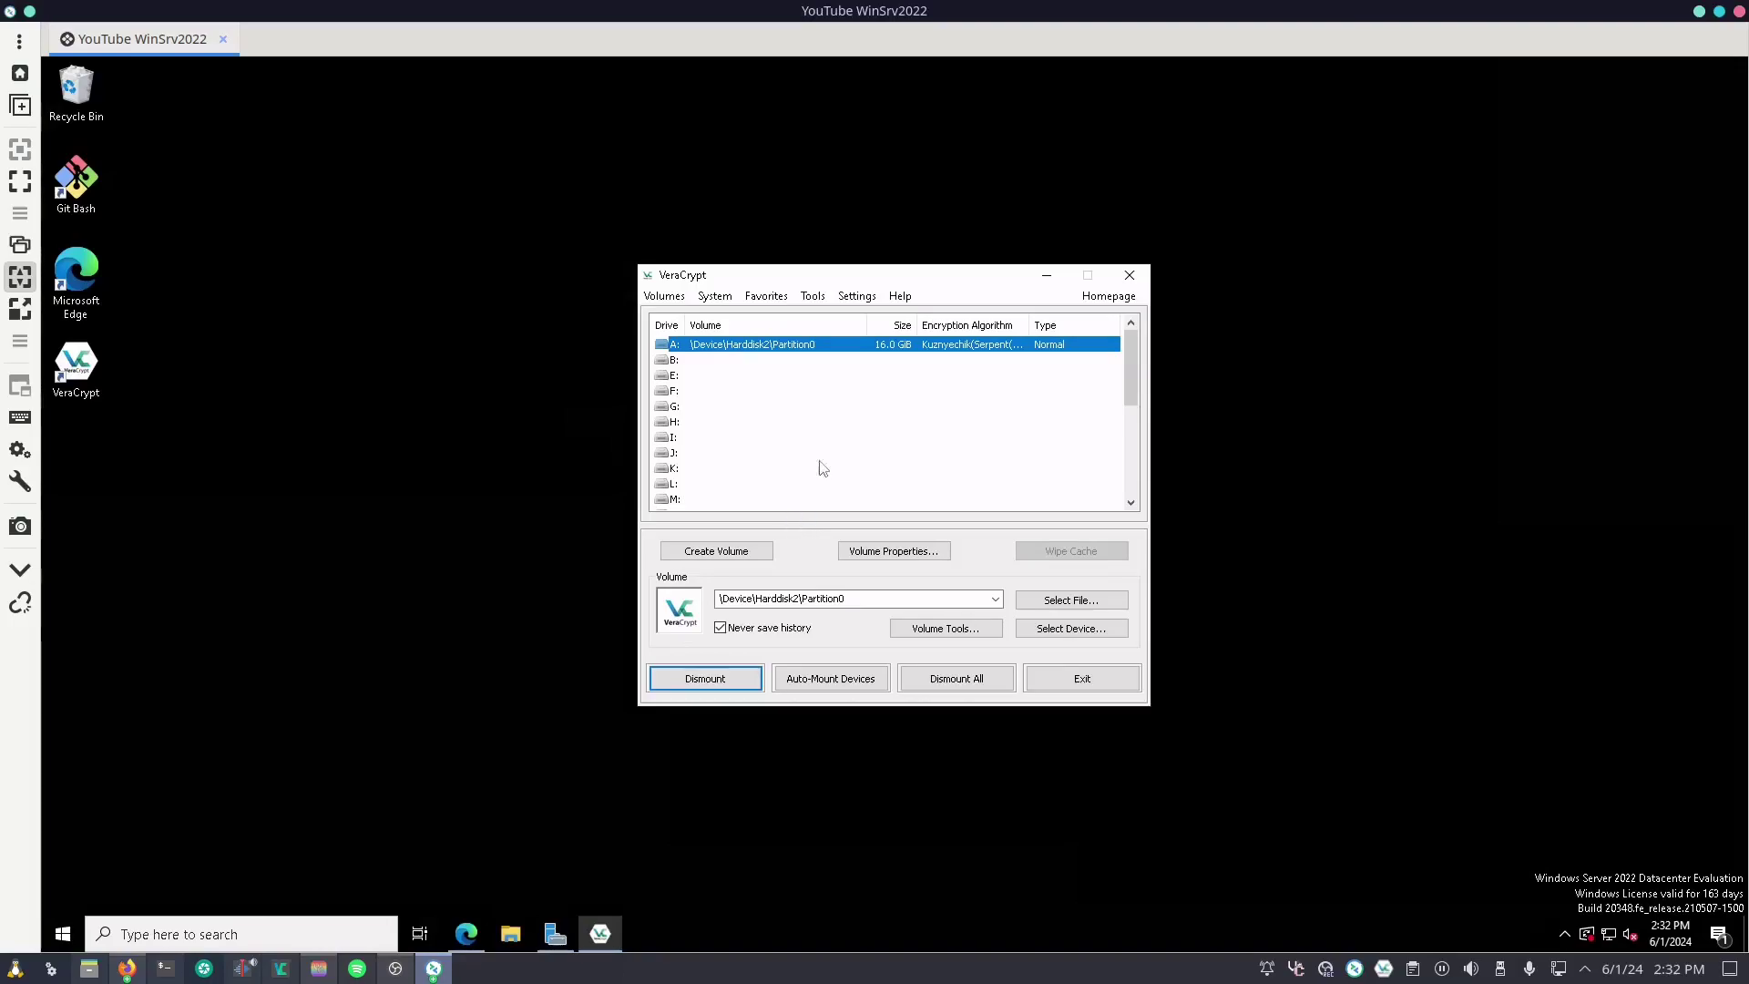
# Step: Dismount drive A: and start creating a new standard encrypted file container
pyautogui.click(1011, 684)
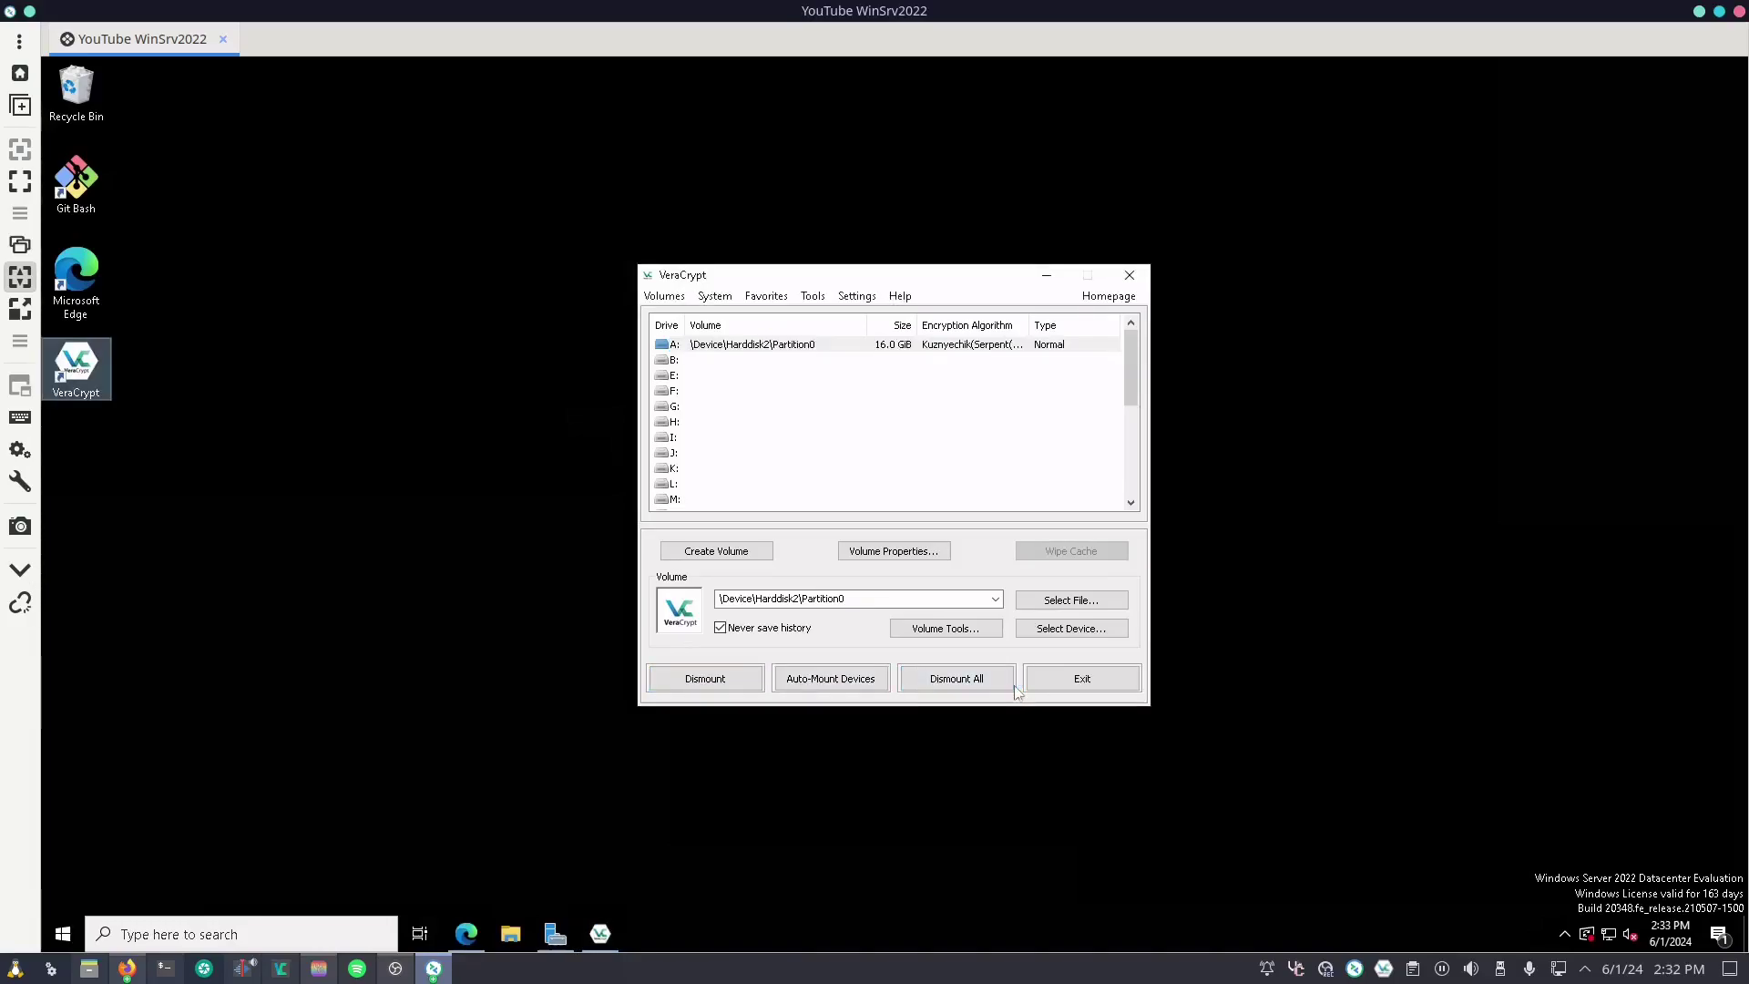
pyautogui.click(716, 551)
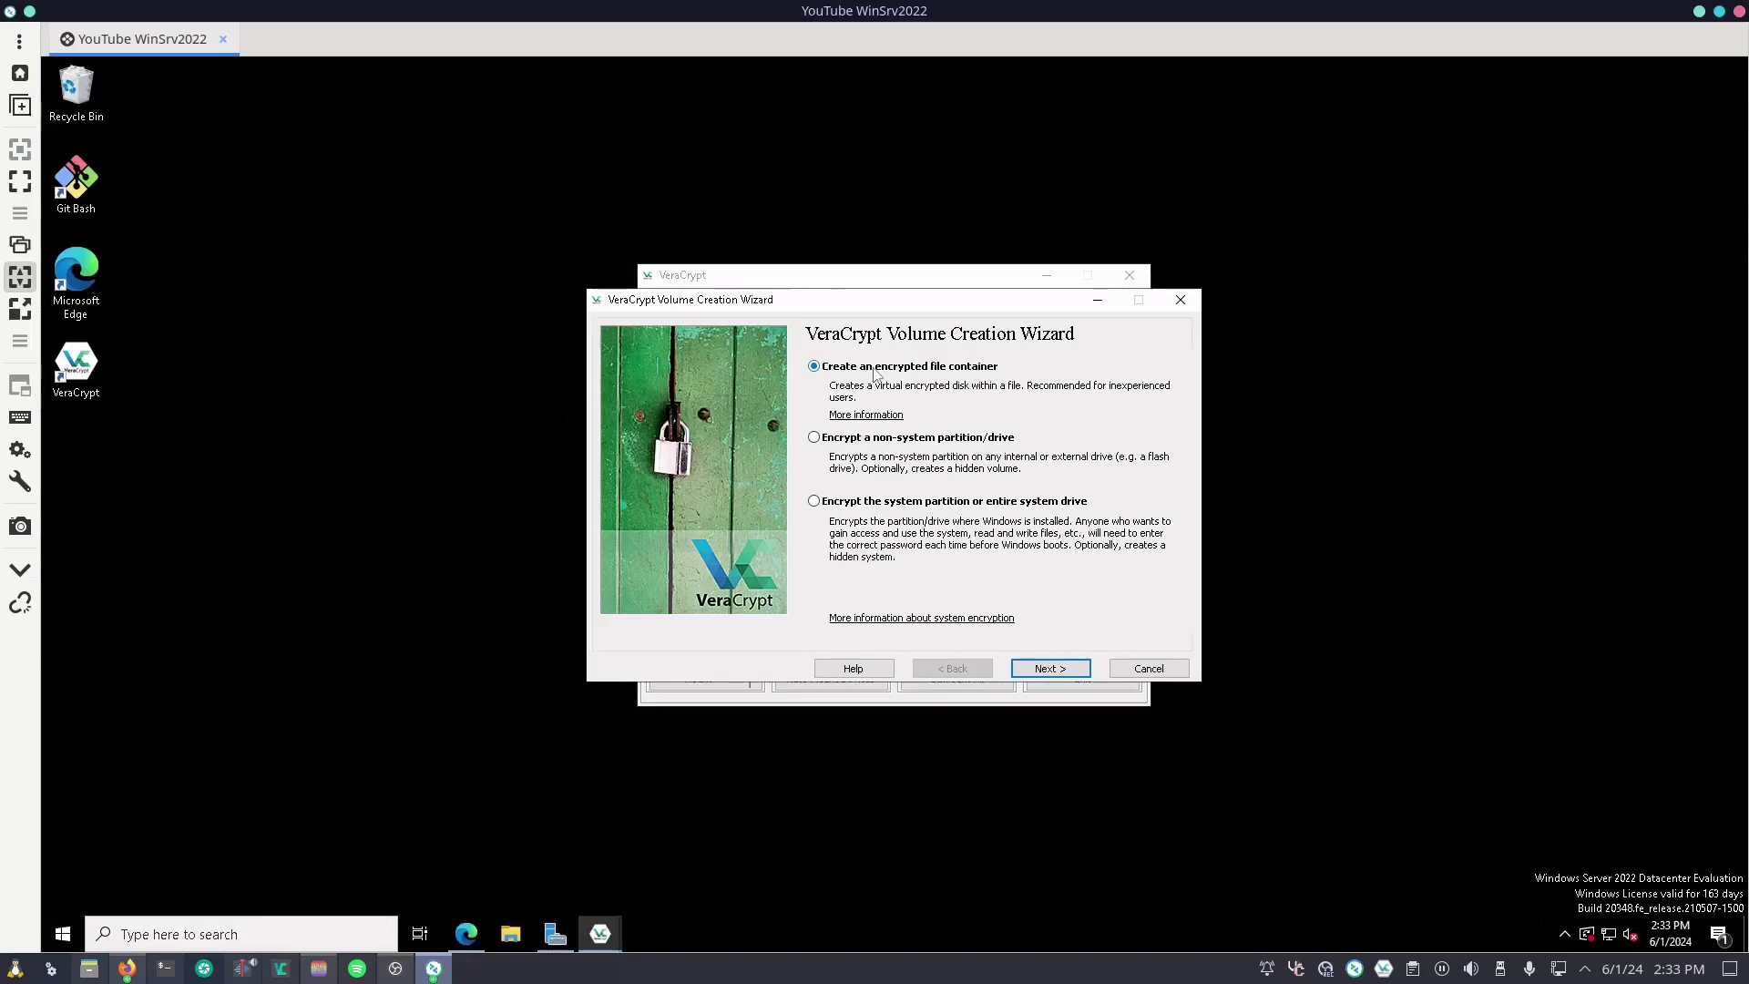
pyautogui.click(1036, 669)
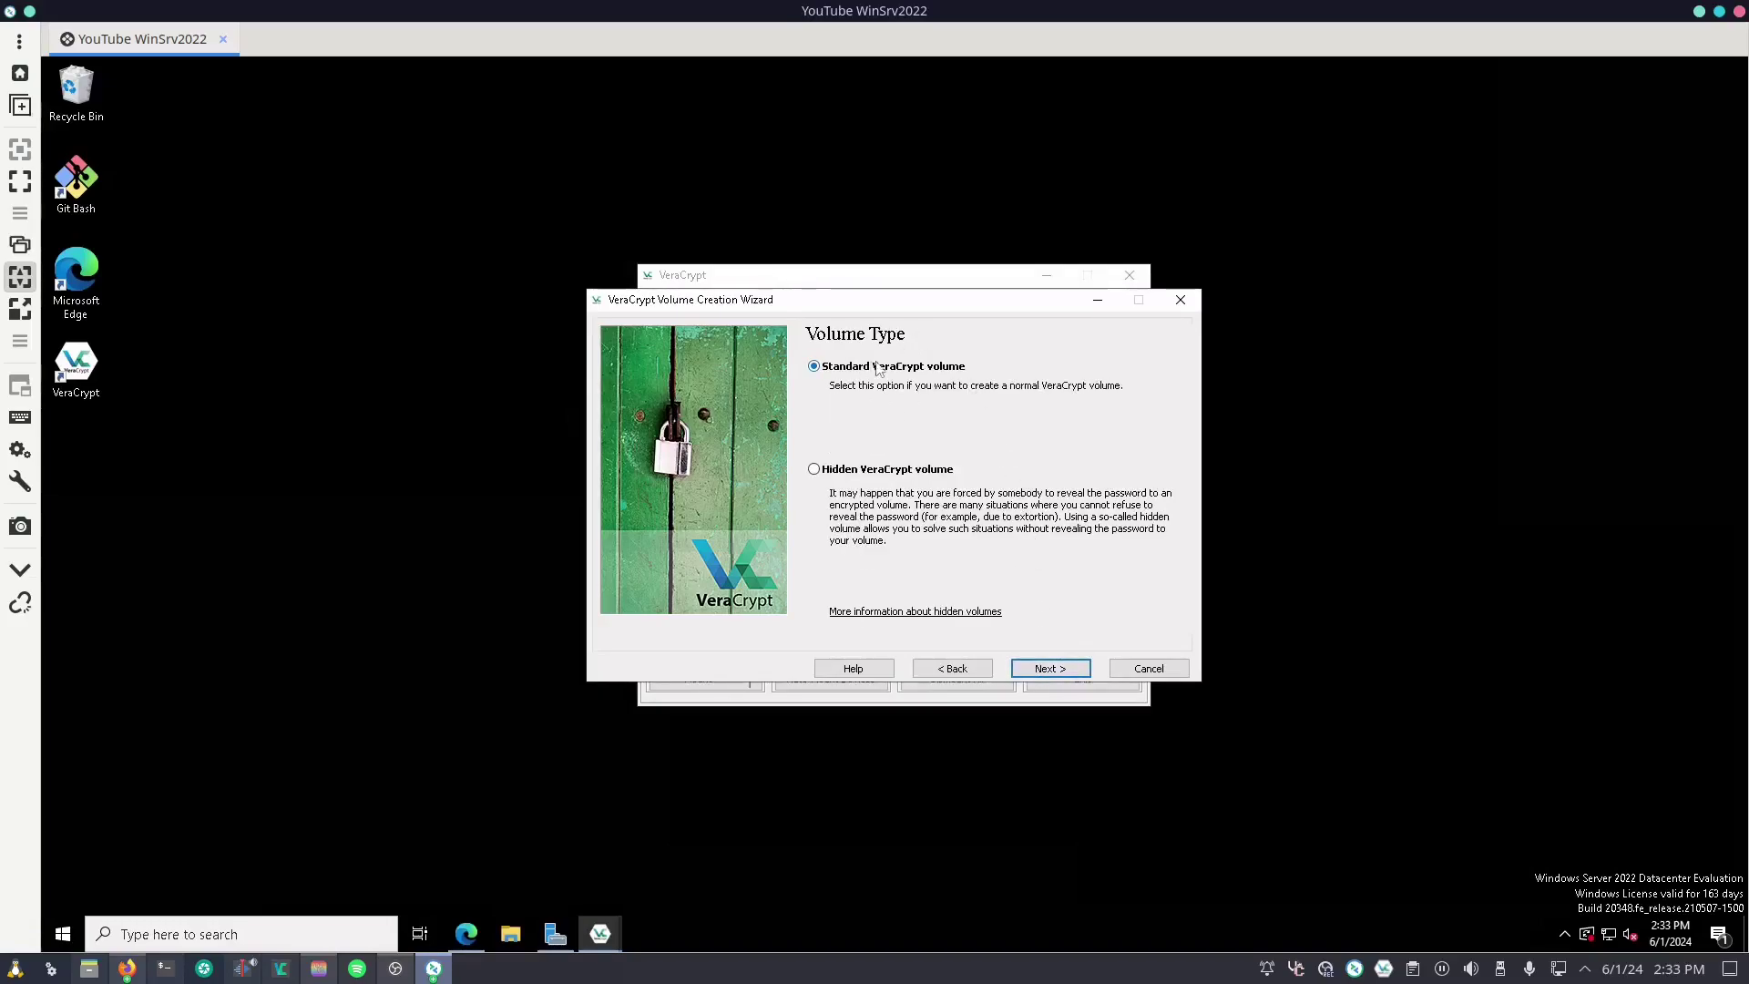
pyautogui.click(1068, 669)
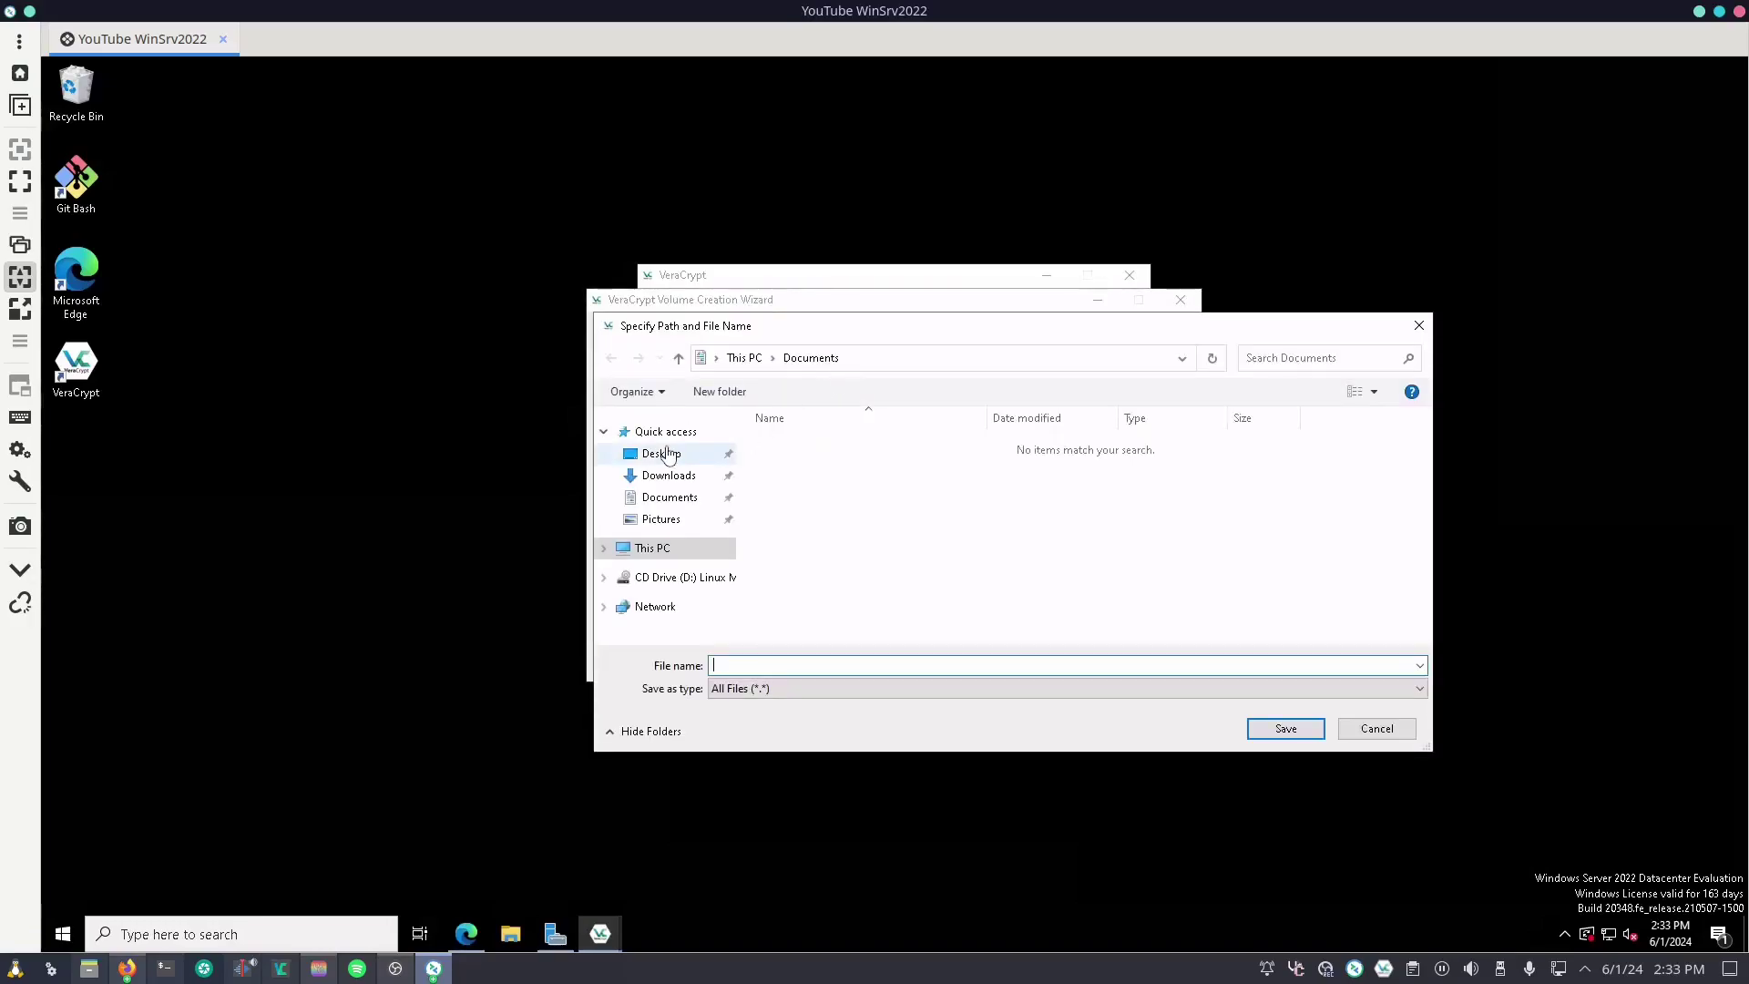
# Step: Set the container location to beans.vc on the Desktop
pyautogui.click(661, 453)
pyautogui.click(809, 666)
pyautogui.write('beans.')
pyautogui.click(1285, 728)
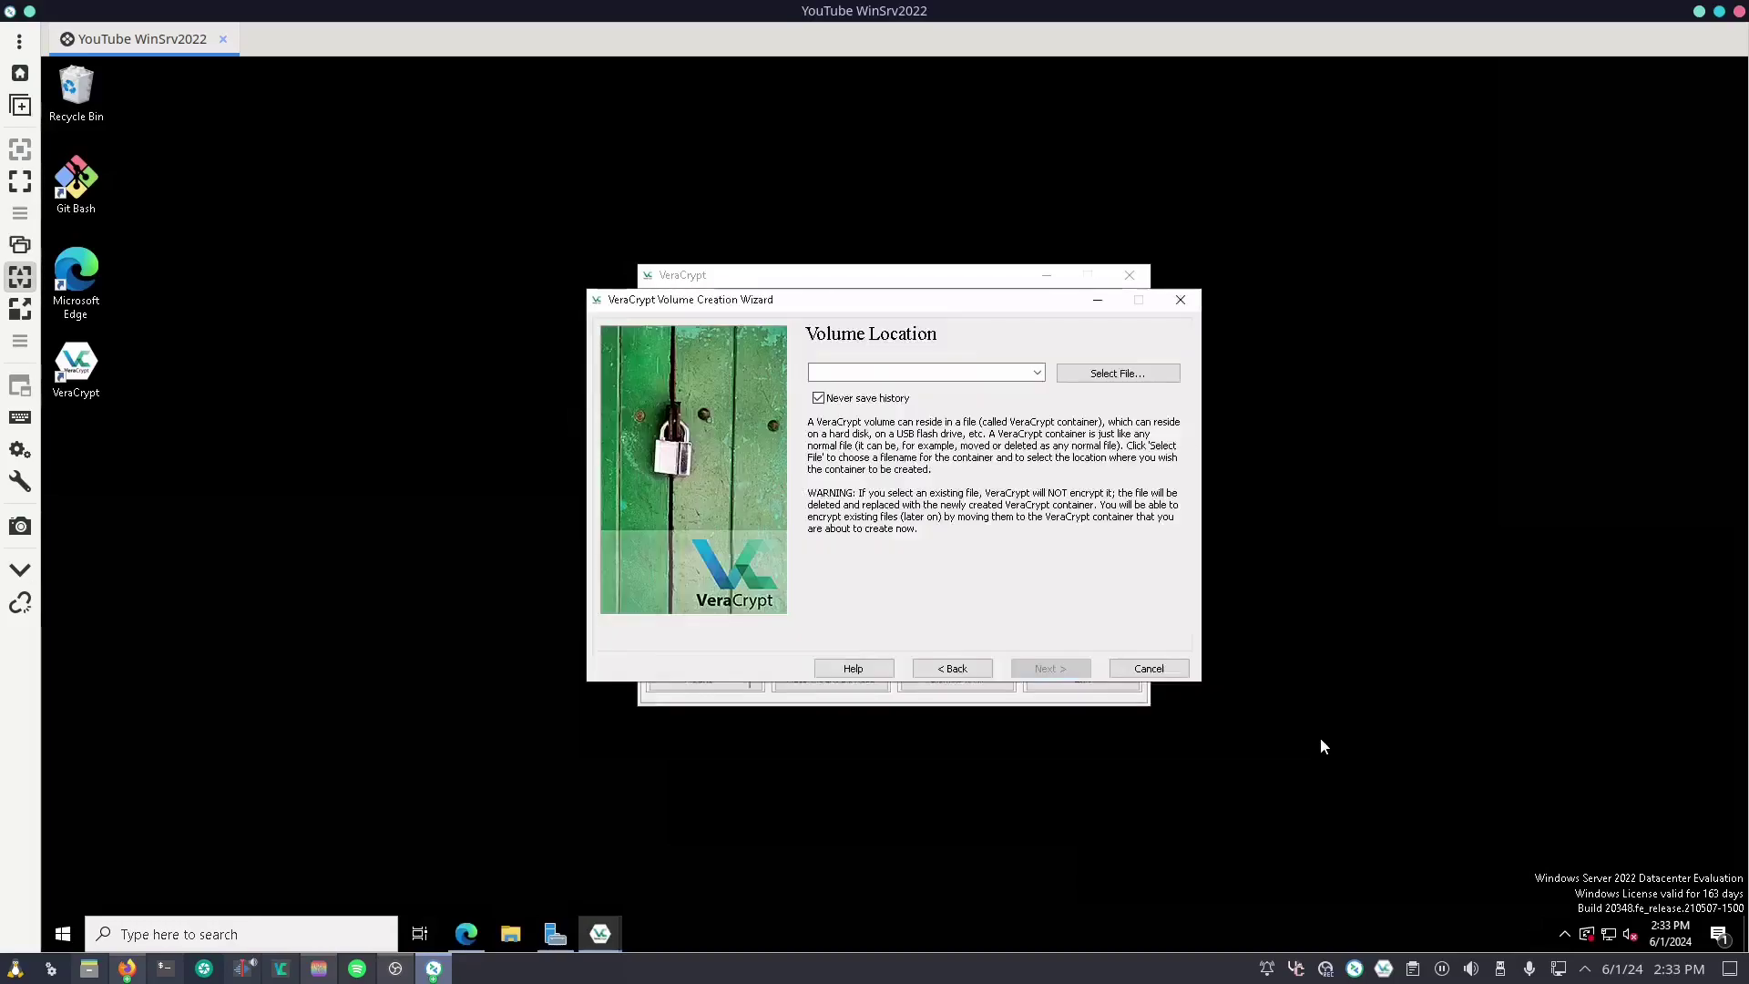
pyautogui.click(1049, 670)
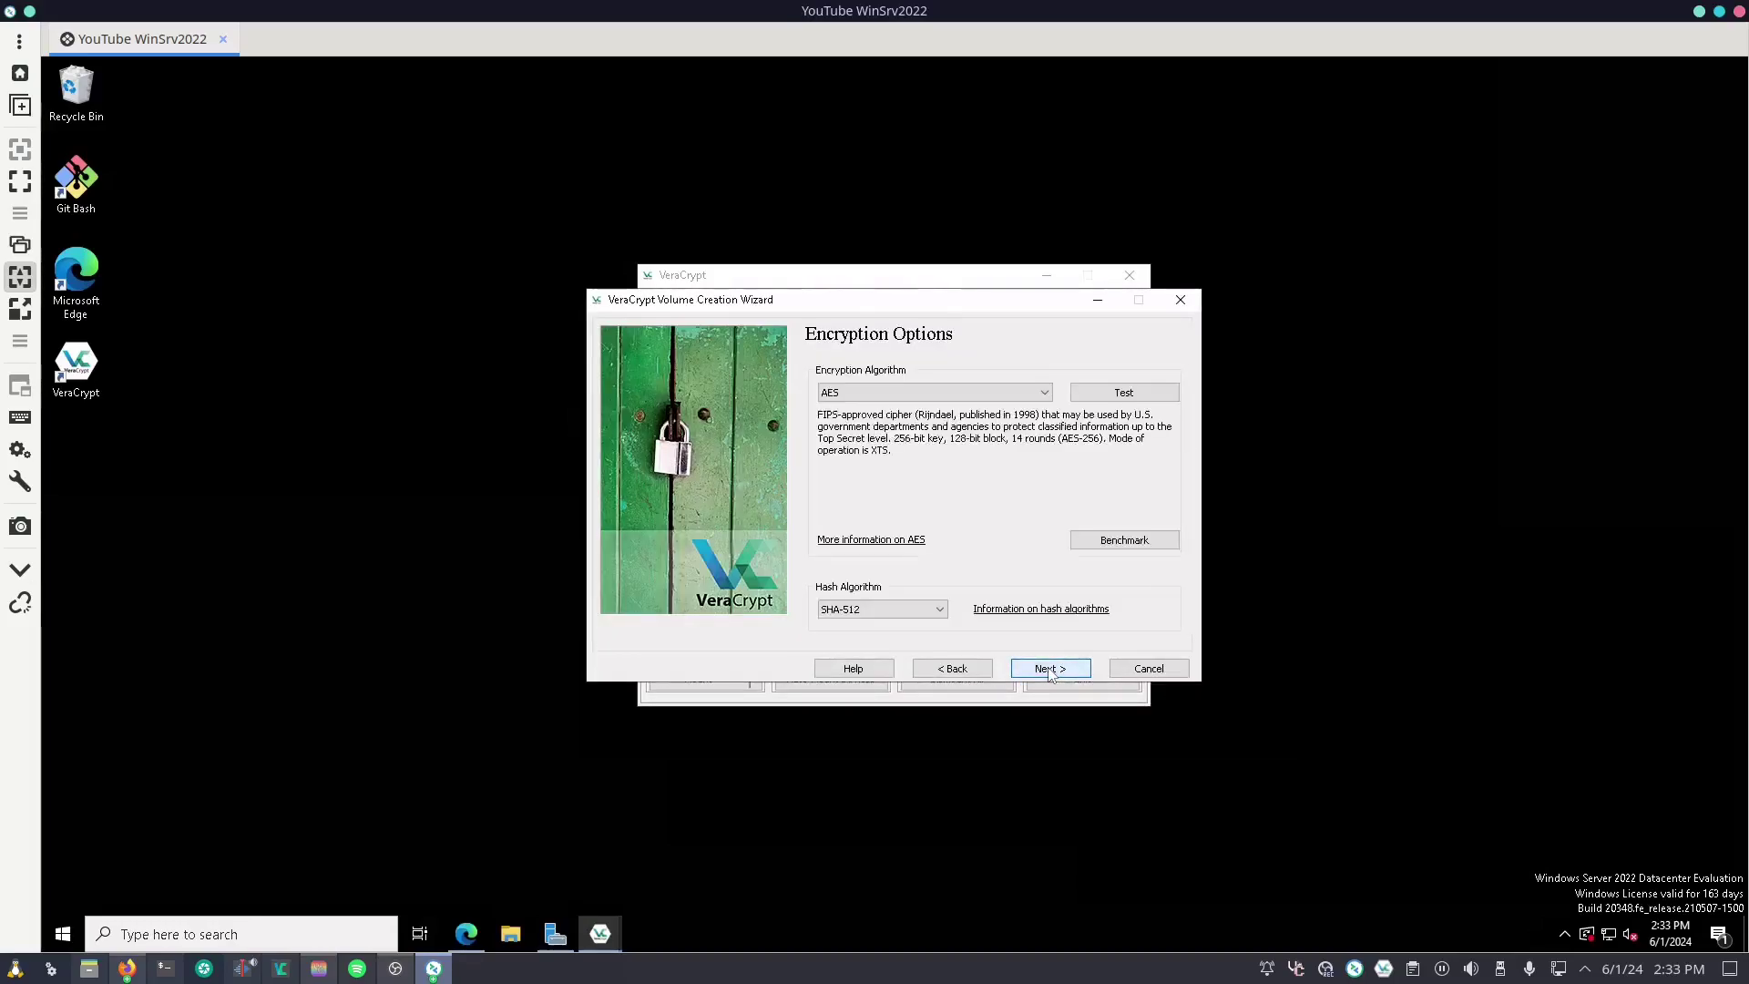
# Step: Choose Kuznyechik(Serpent(Camellia)) encryption and a 2048 MB volume size
pyautogui.click(1002, 392)
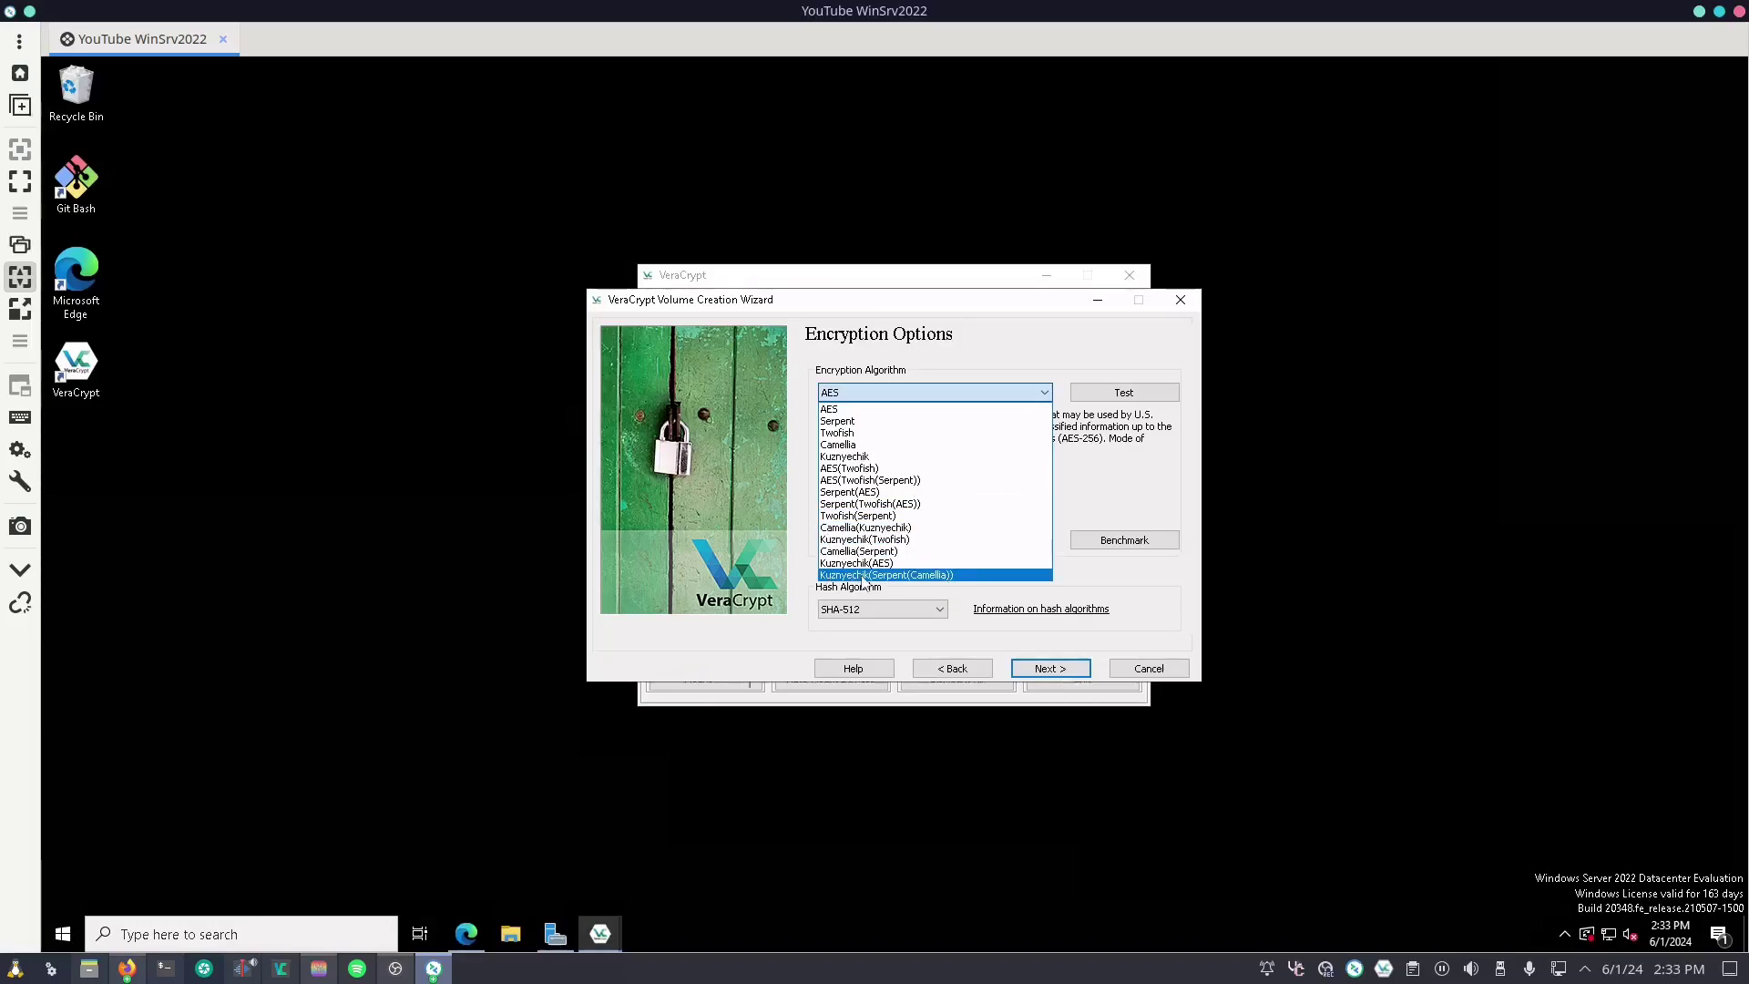
pyautogui.click(947, 575)
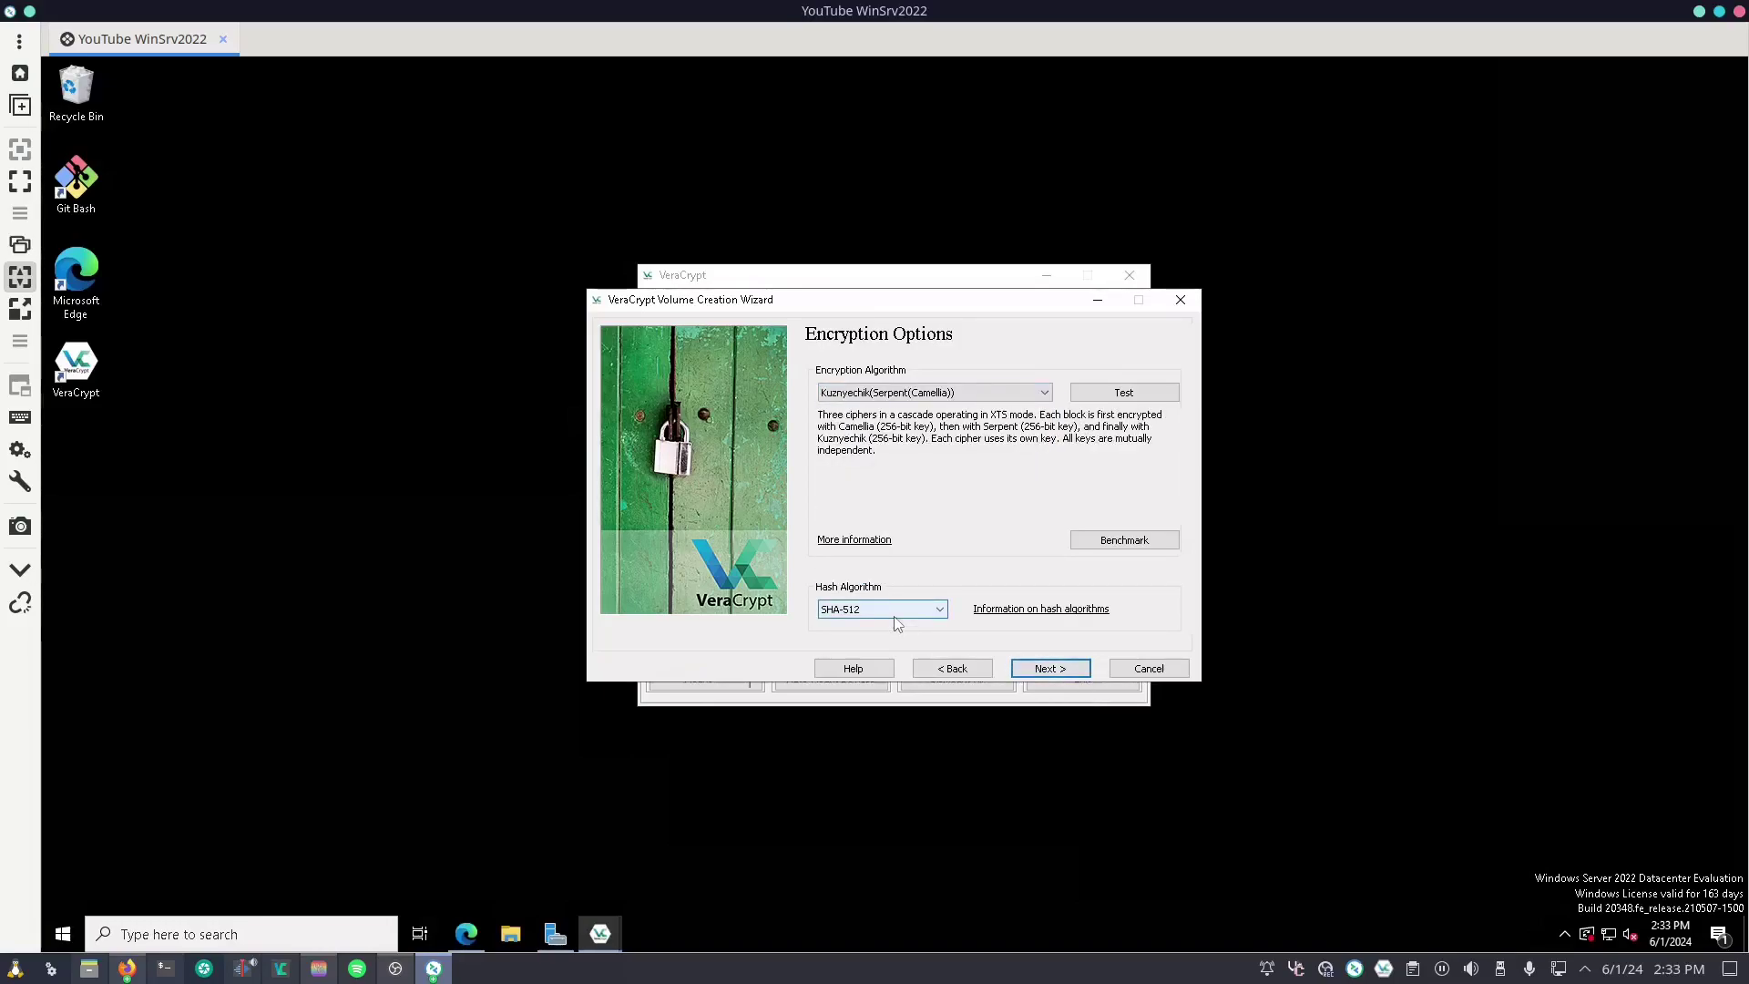
pyautogui.click(1066, 674)
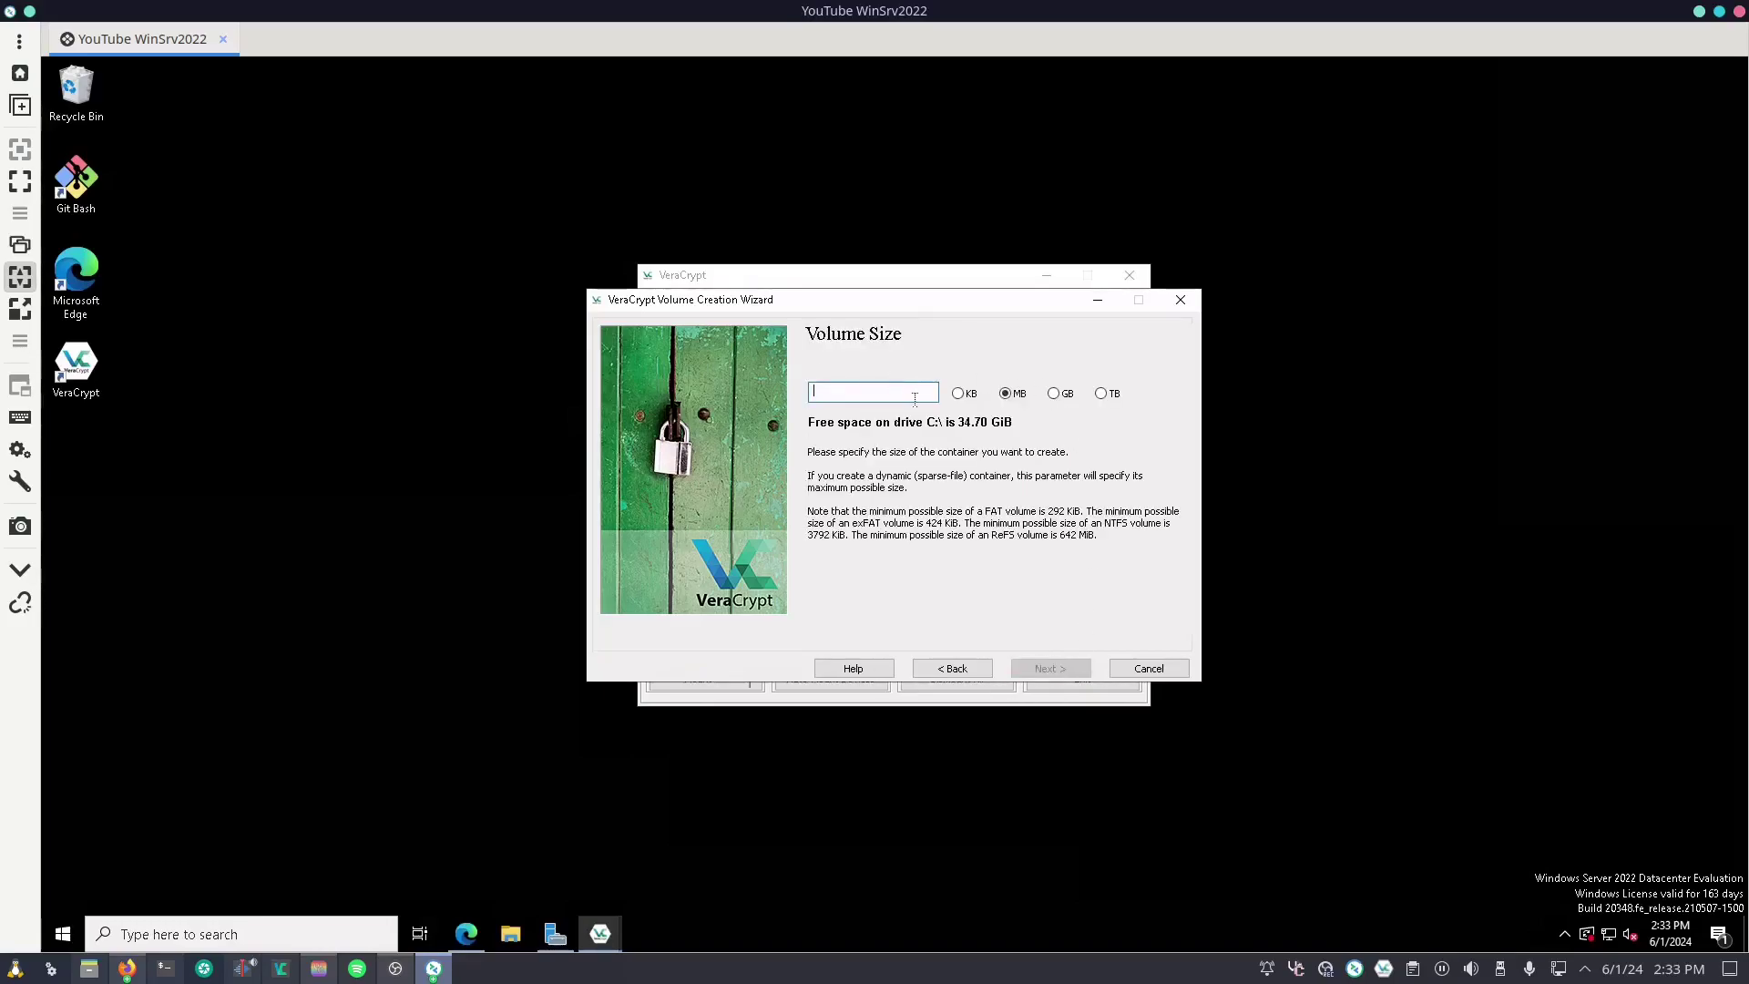
pyautogui.write('2048')
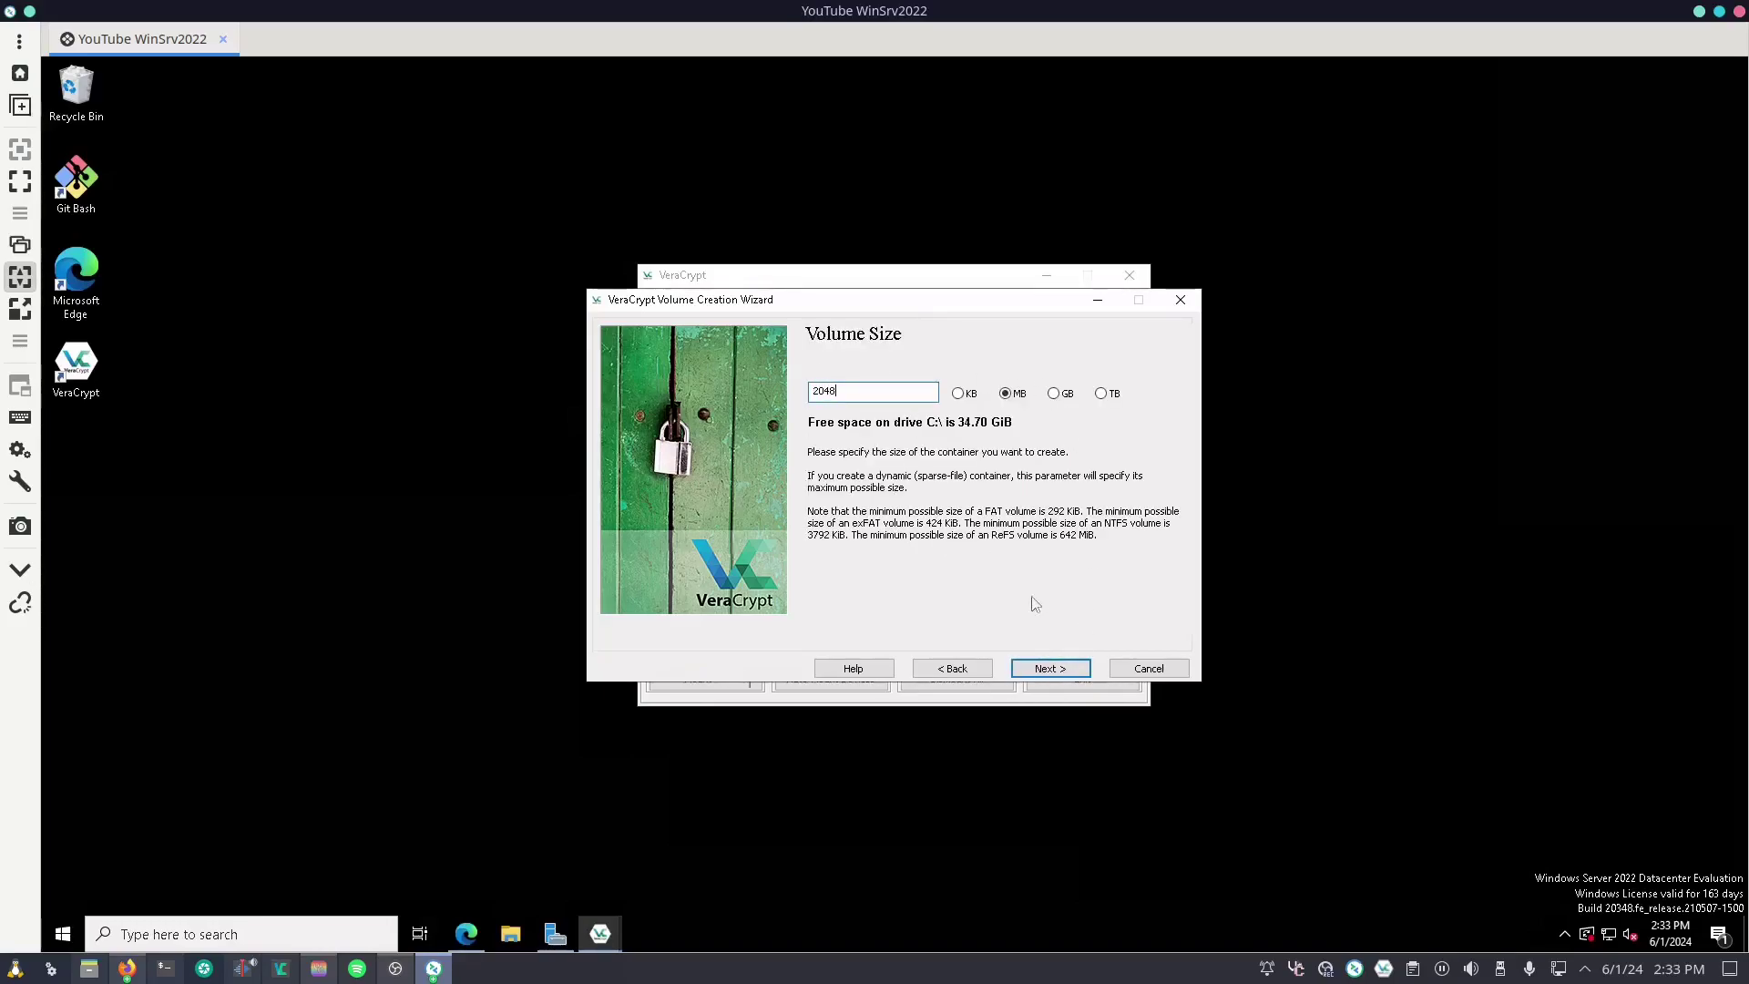
pyautogui.click(1062, 669)
# Step: Enter and confirm the volume password, briefly displaying it to verify a match
pyautogui.write('•••••••••••••')
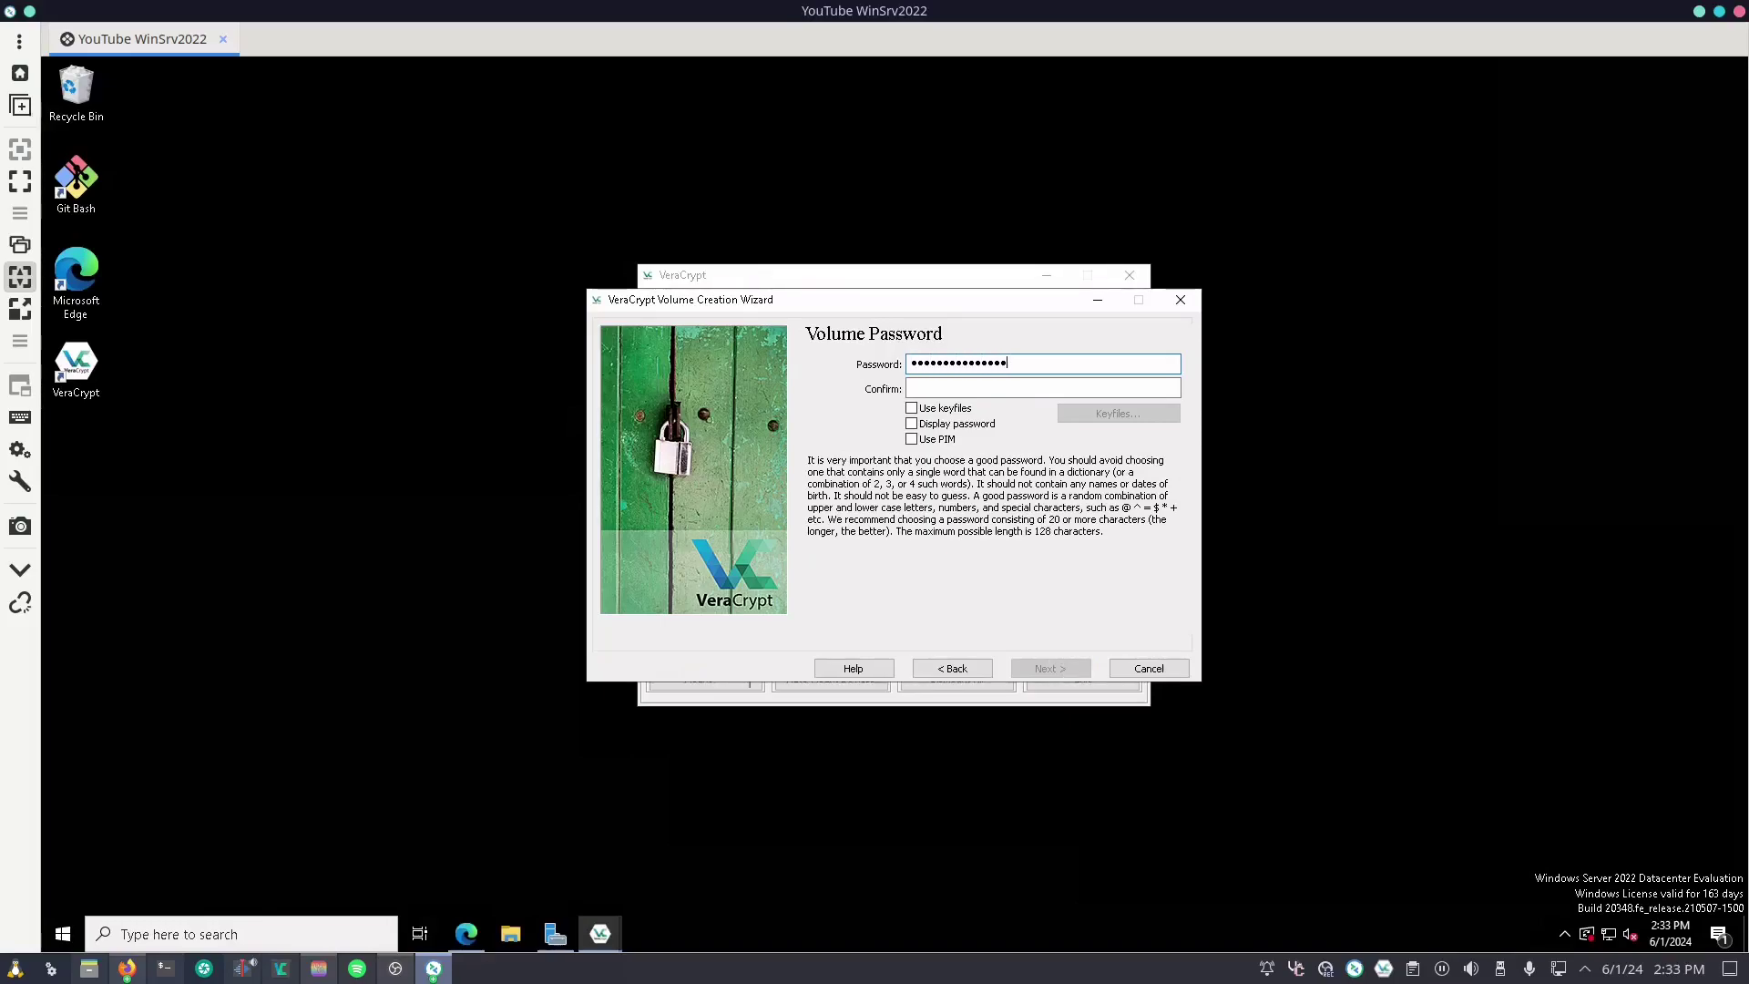
pyautogui.press('Tab')
pyautogui.write('••')
pyautogui.write('••••••••••••')
pyautogui.write('sword')
pyautogui.click(965, 424)
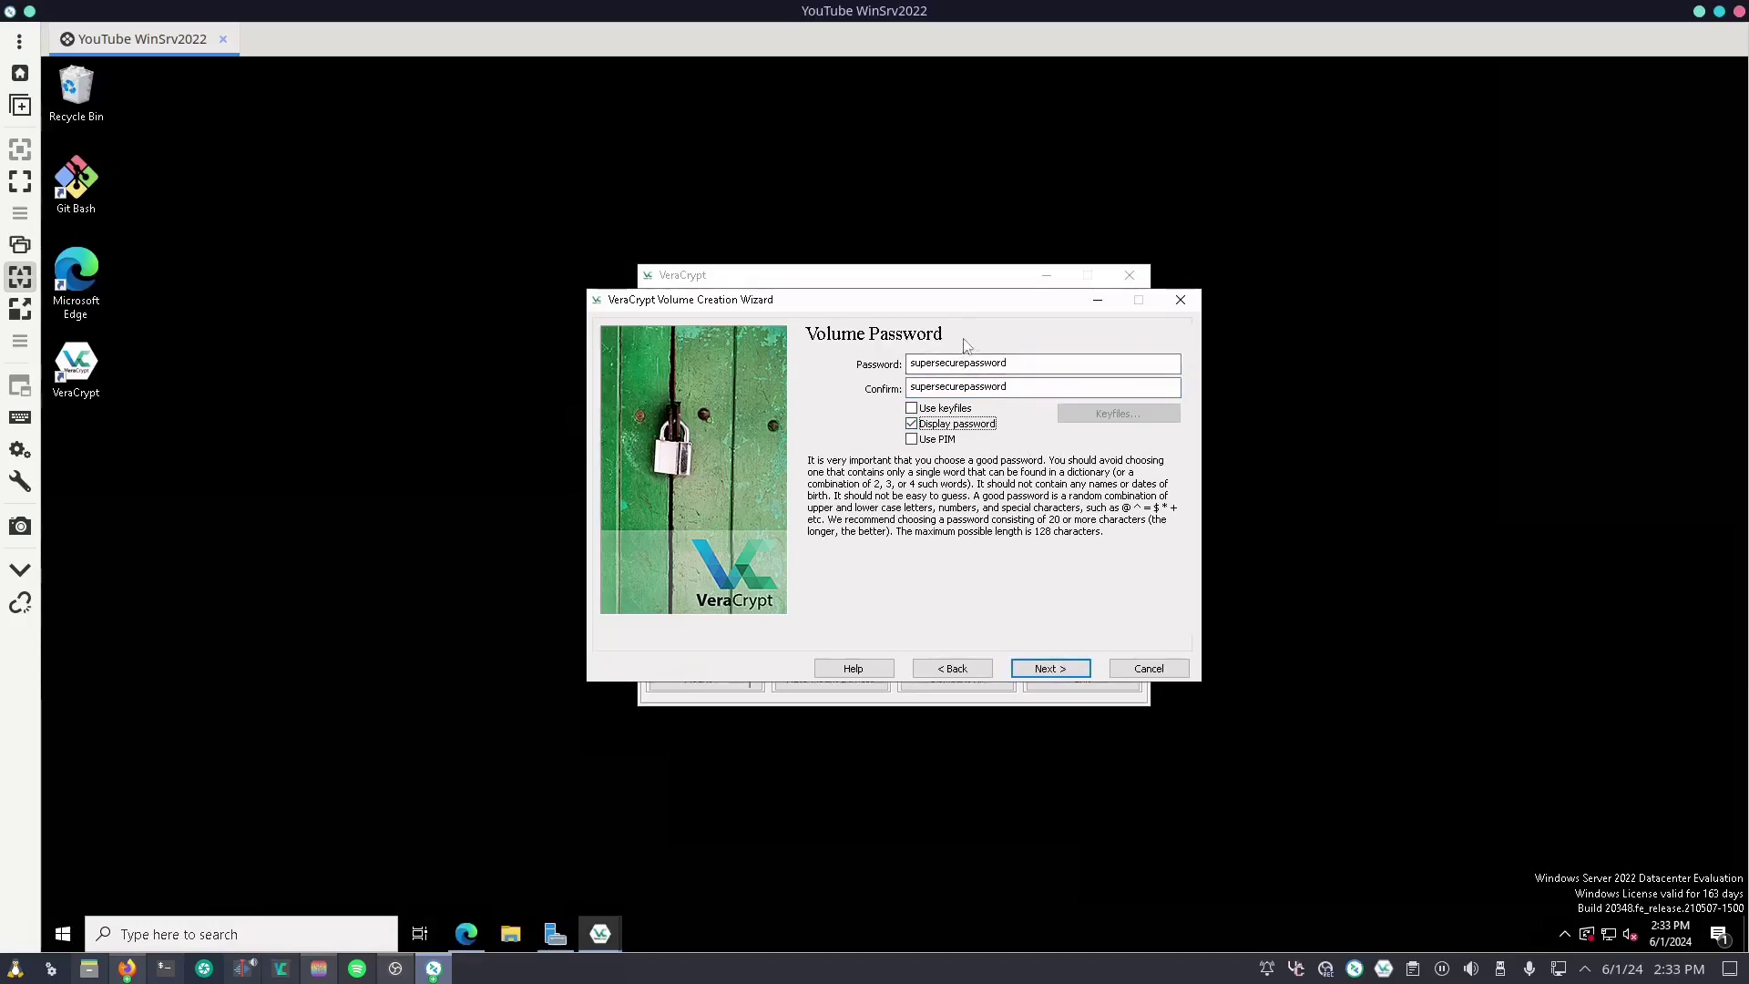
pyautogui.click(975, 429)
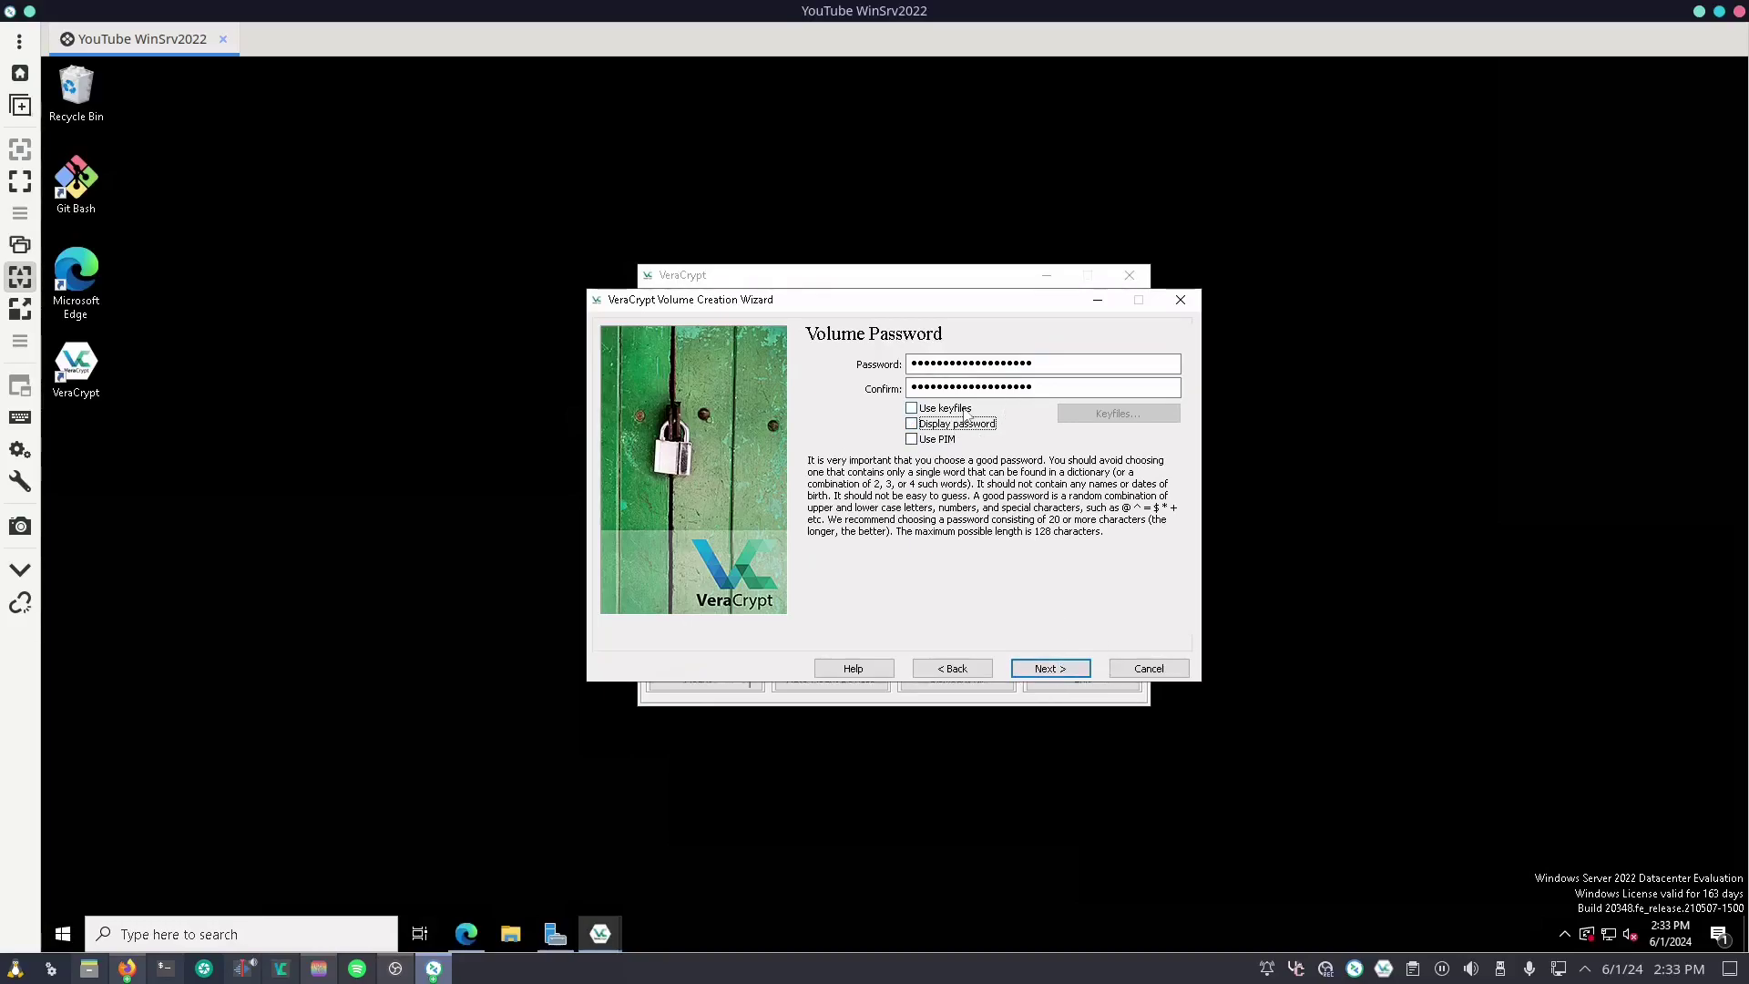
# Step: Enable keyfiles and start adding a keyfile to the volume
pyautogui.click(966, 411)
pyautogui.click(1117, 412)
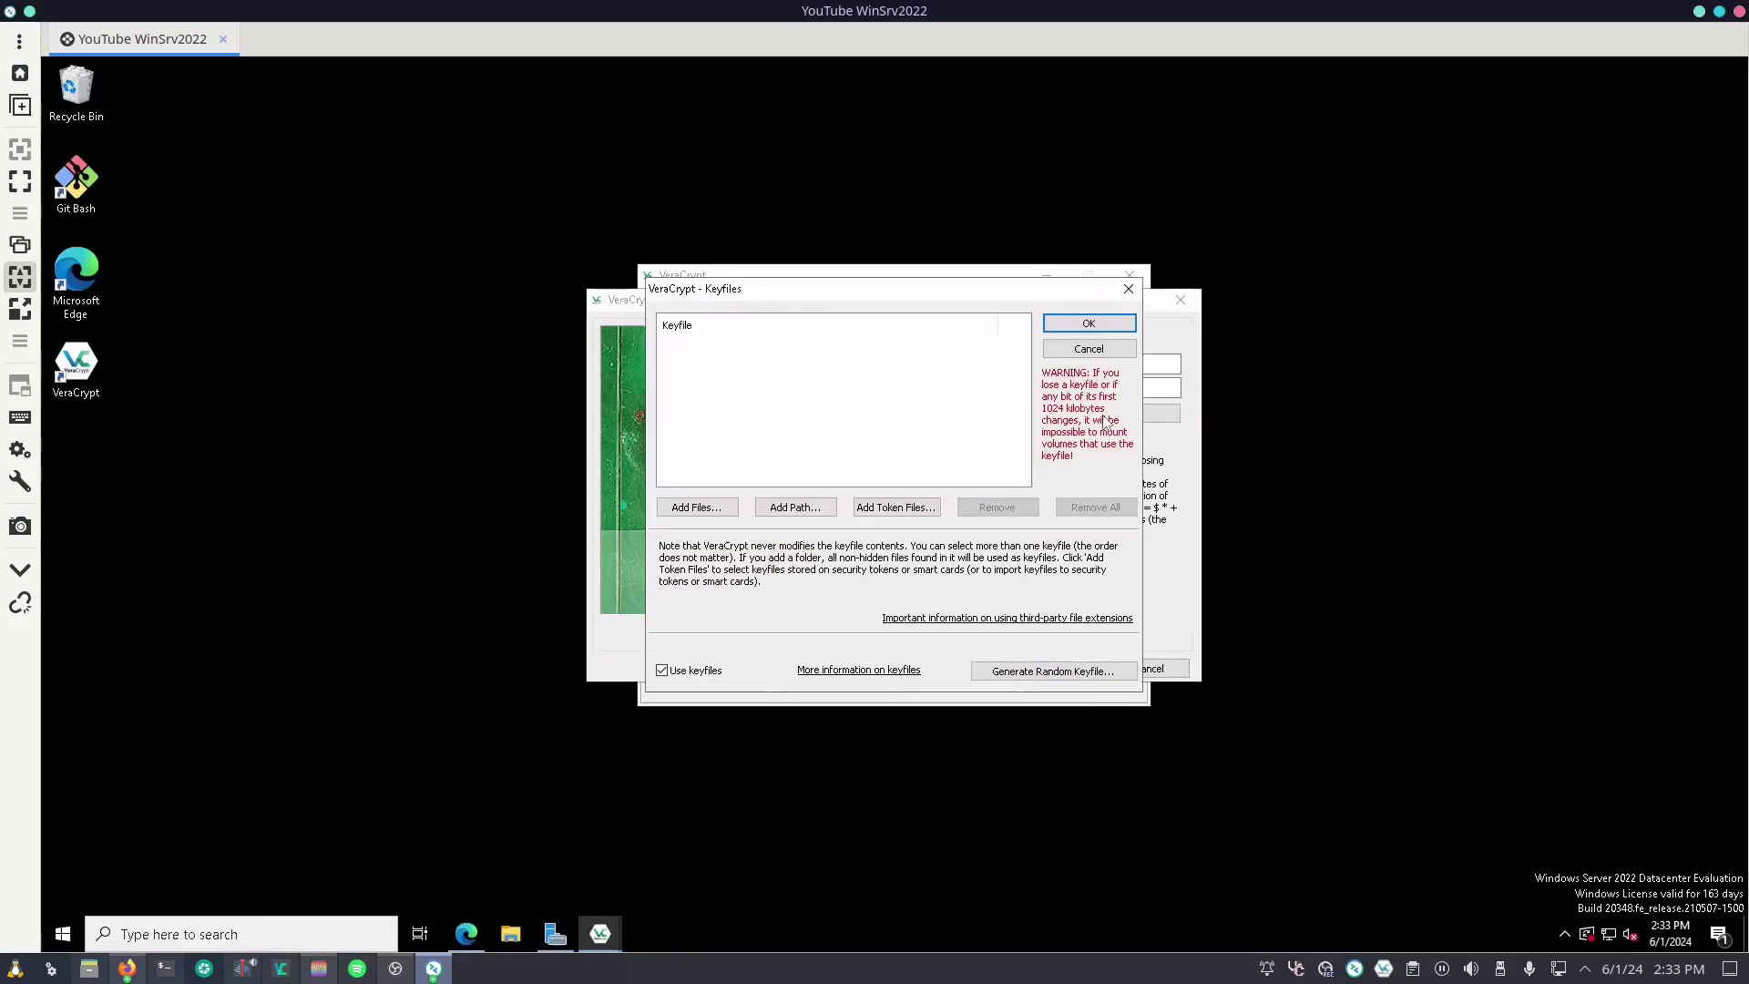
pyautogui.click(694, 508)
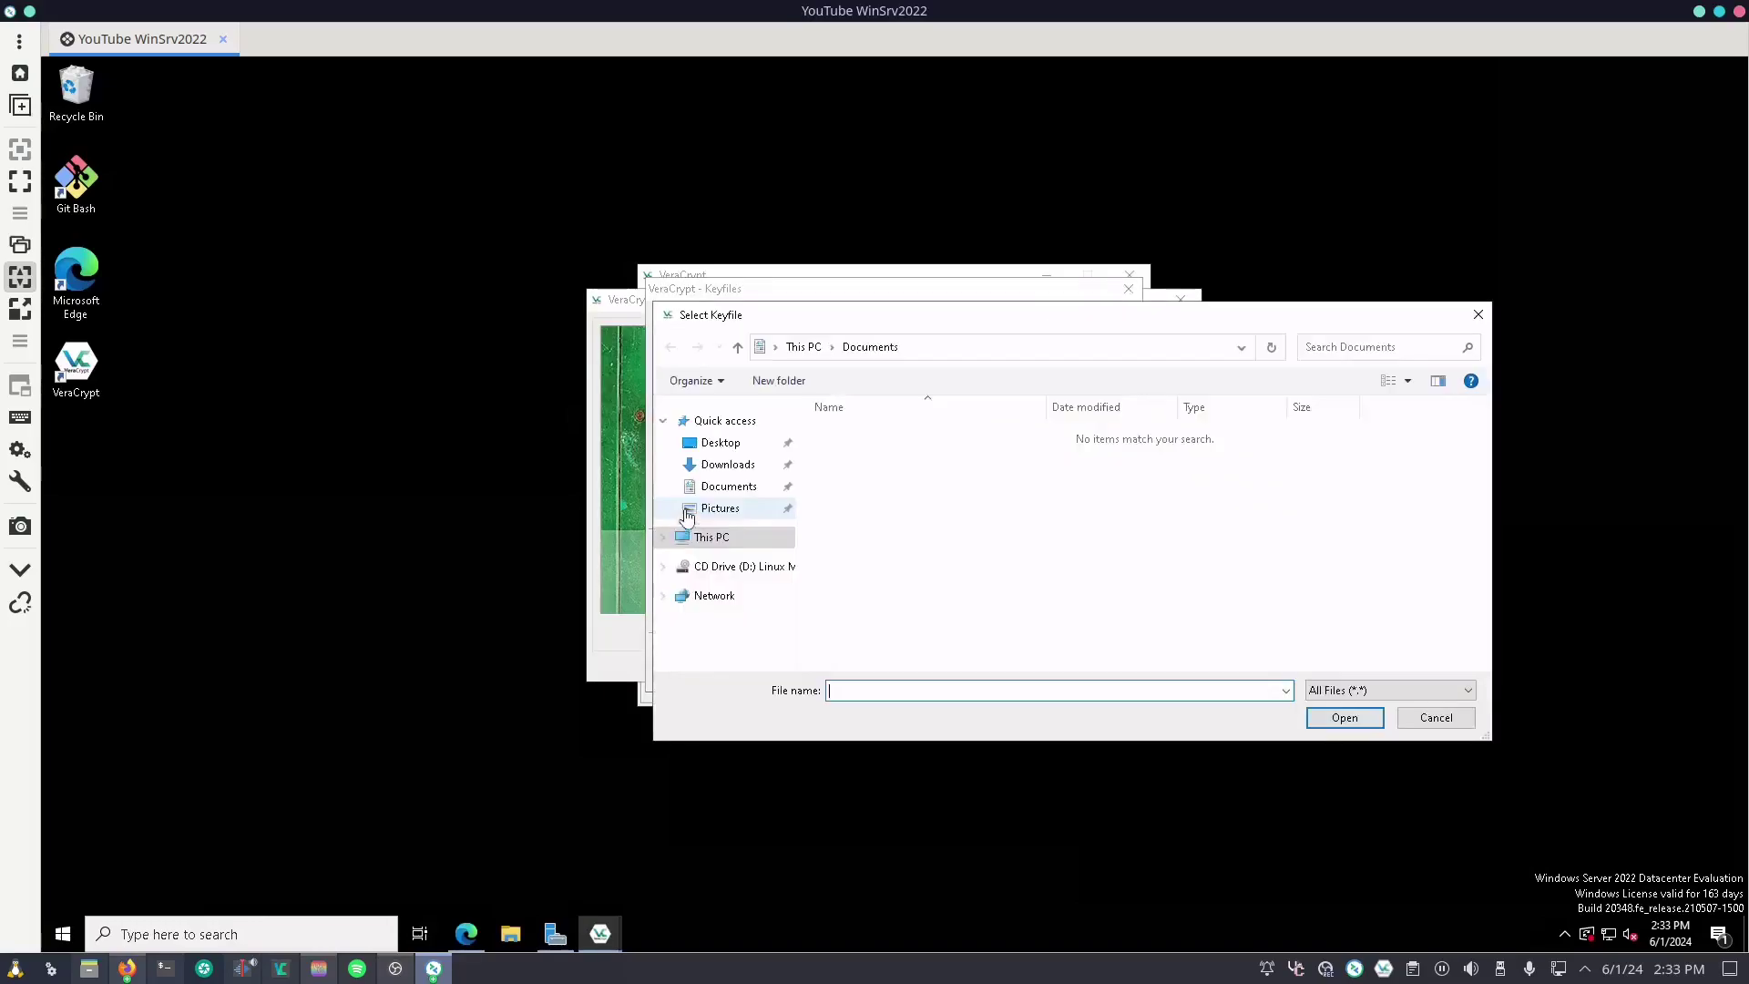
# Step: Create a desktop text file 'my key' filled with random characters and save it
pyautogui.rightClick(331, 408)
pyautogui.moveTo(433, 567)
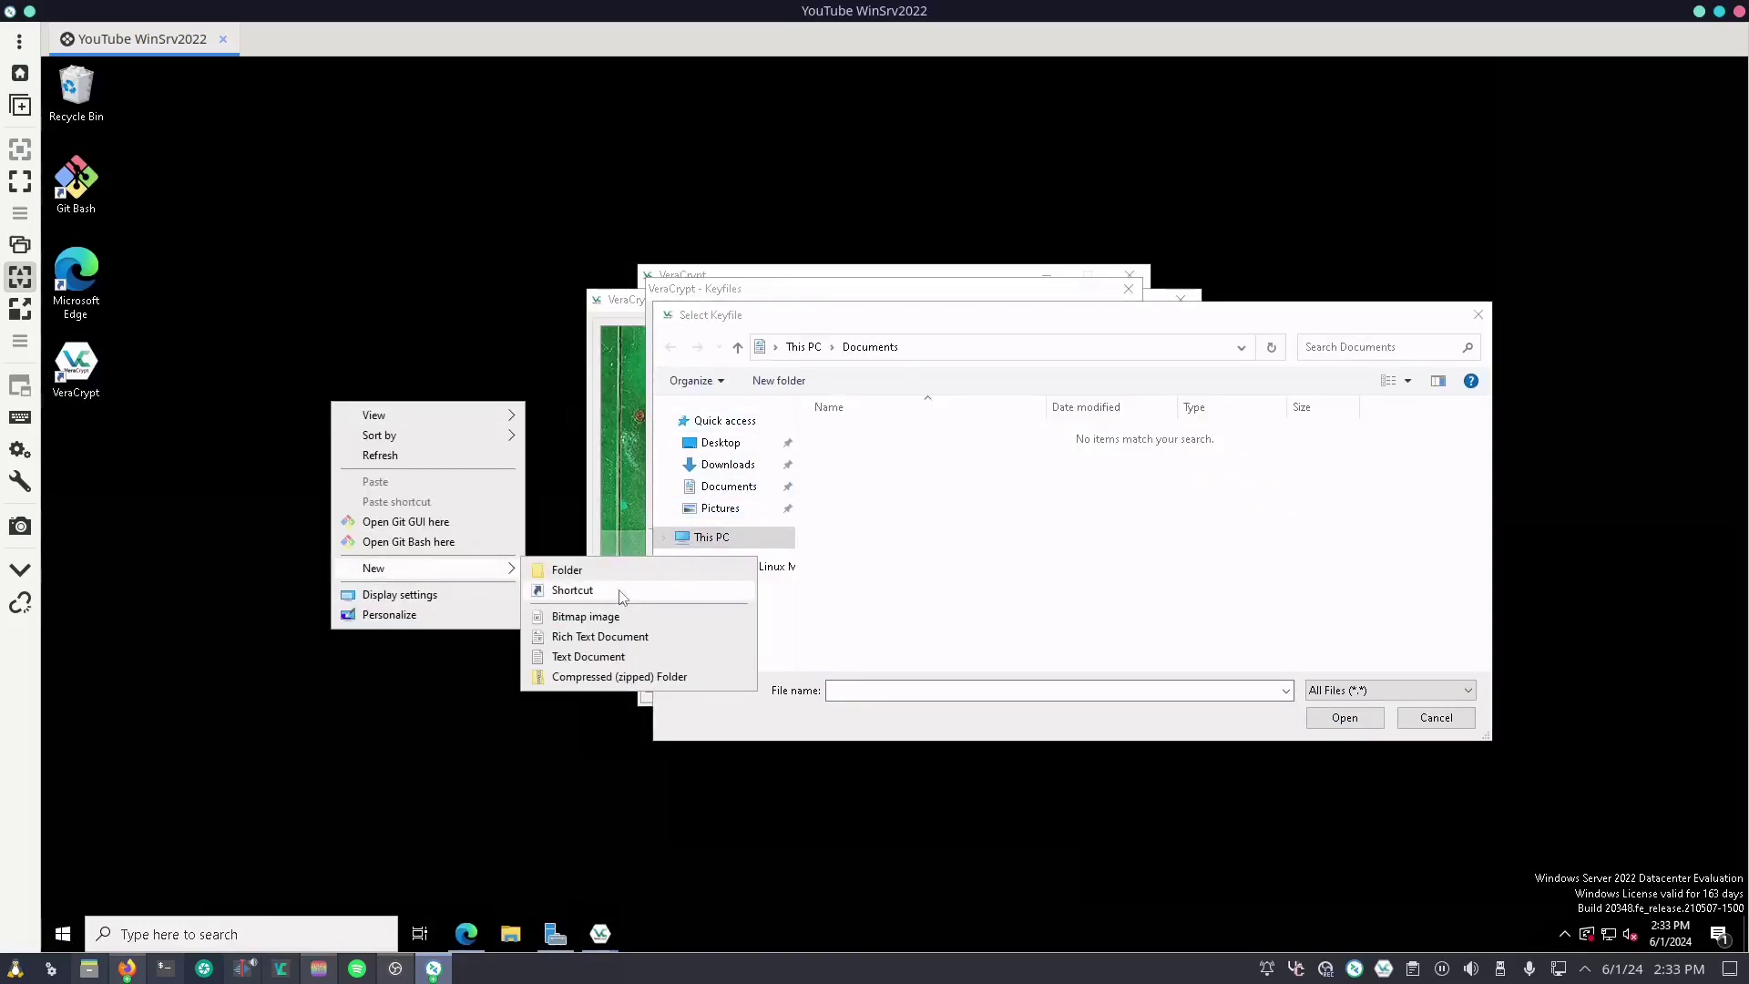
pyautogui.click(588, 657)
pyautogui.write('my key')
pyautogui.press('Return')
pyautogui.press('Return')
pyautogui.write('sjemoikpgtjhn4weipgjnwikop4egtnijkowehfjgiuow3eebhntfgoijubhwe4rujotfgbhujoqw34eB')
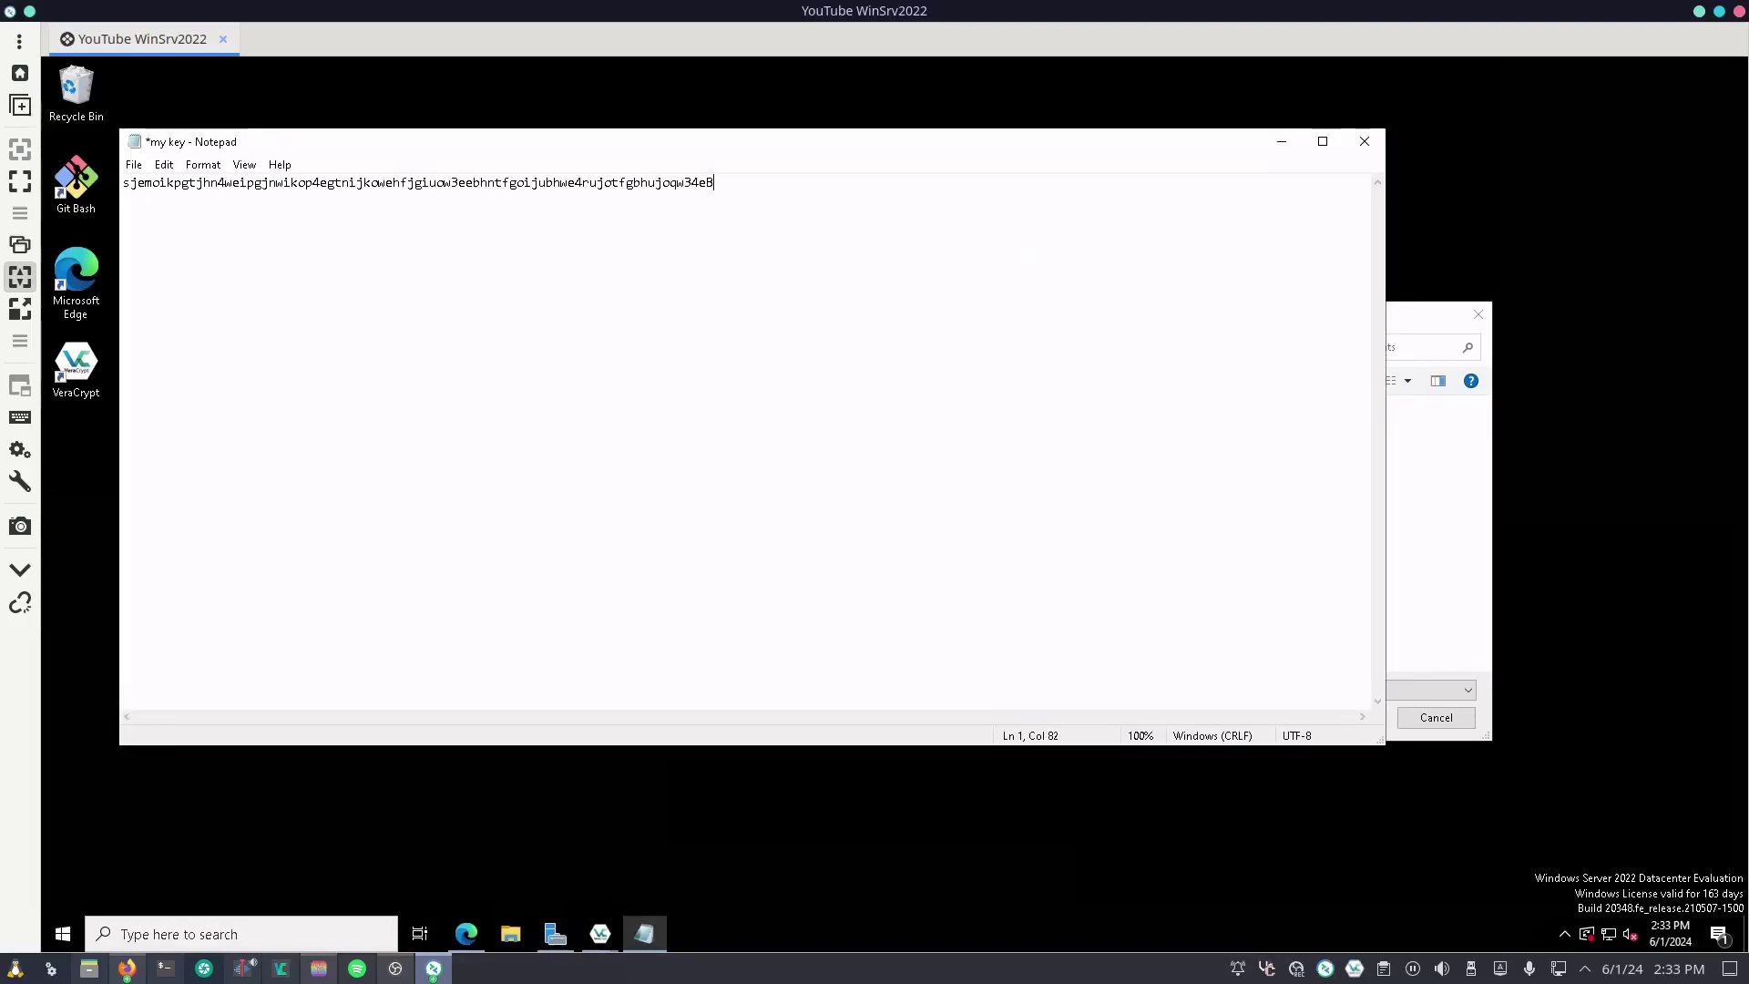
pyautogui.hotkey('ctrl', 's')
pyautogui.click(1363, 141)
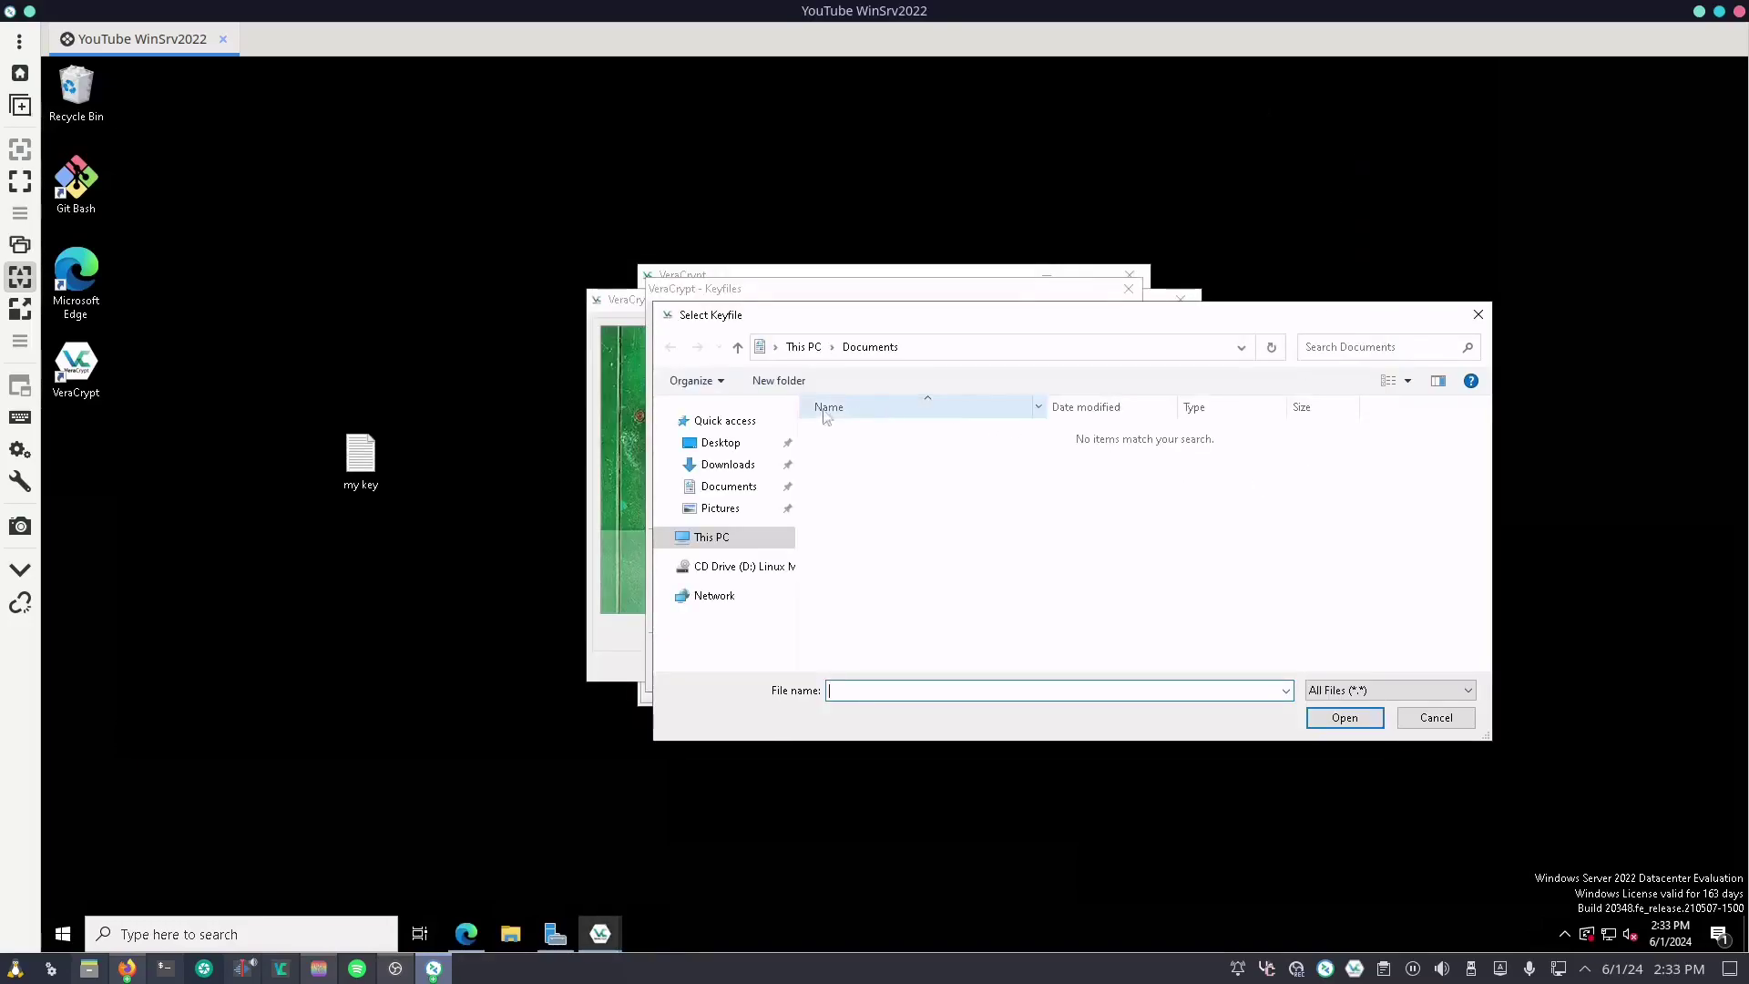
# Step: Add Desktop\my key.txt as the volume's keyfile and confirm the list
pyautogui.click(715, 444)
pyautogui.doubleClick(886, 460)
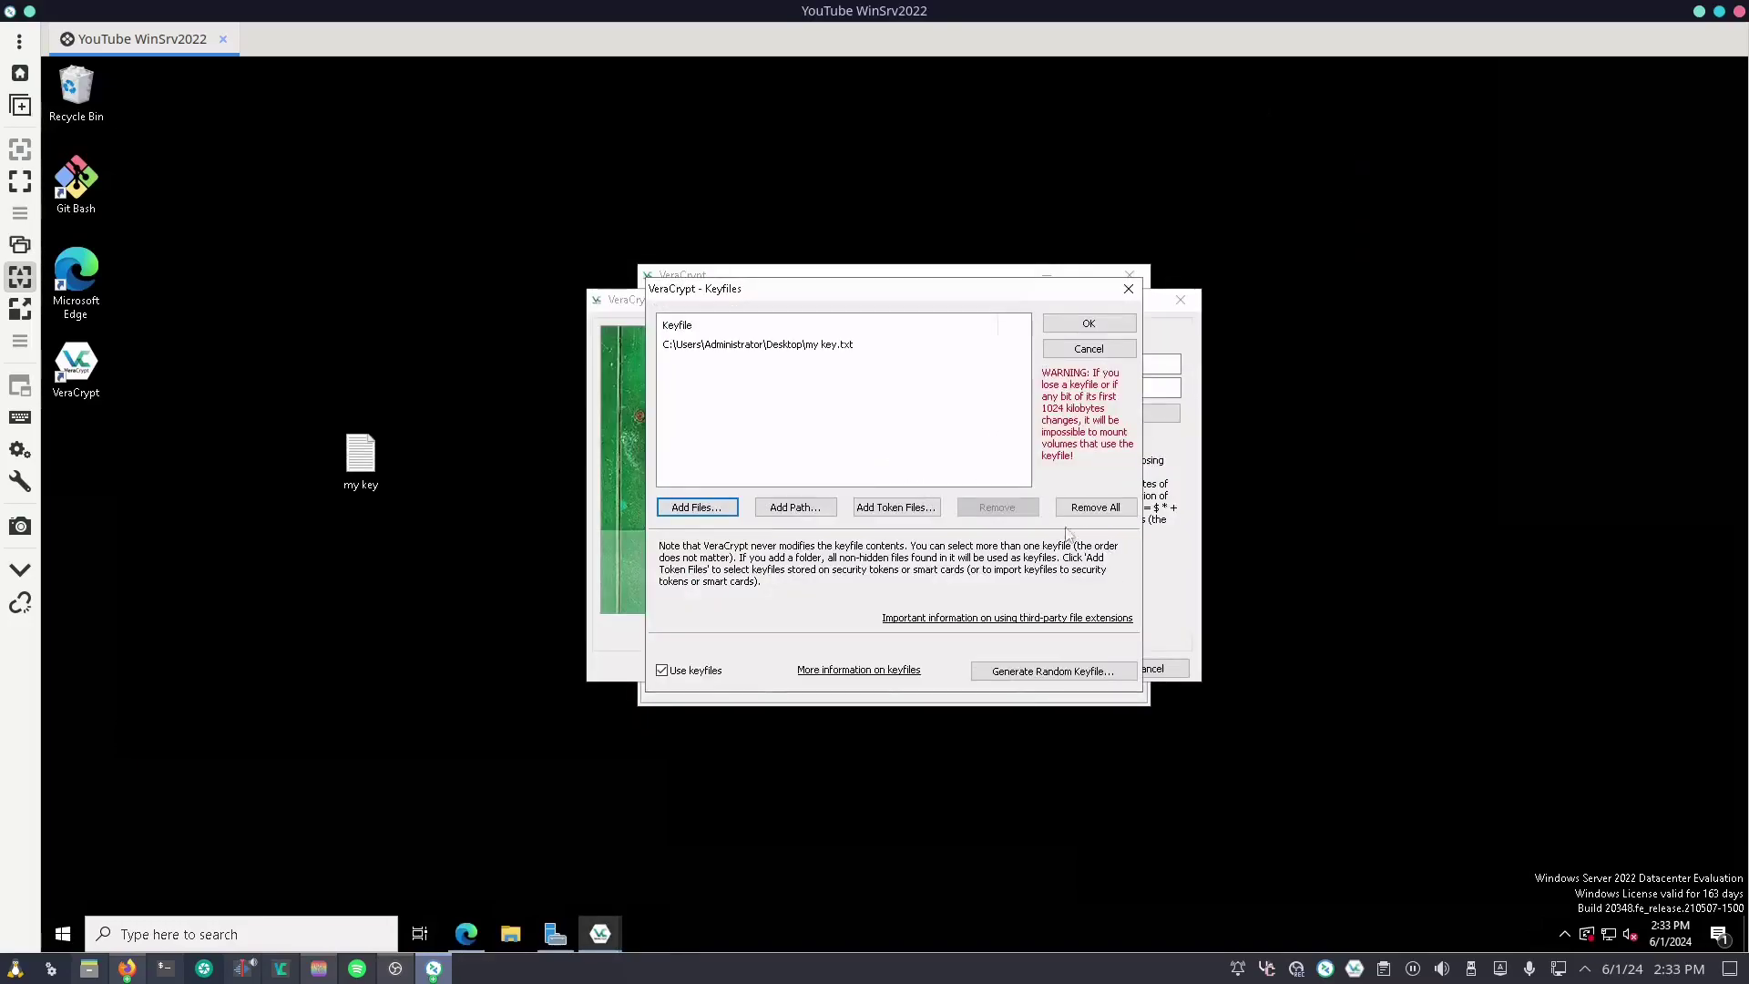
pyautogui.click(1092, 332)
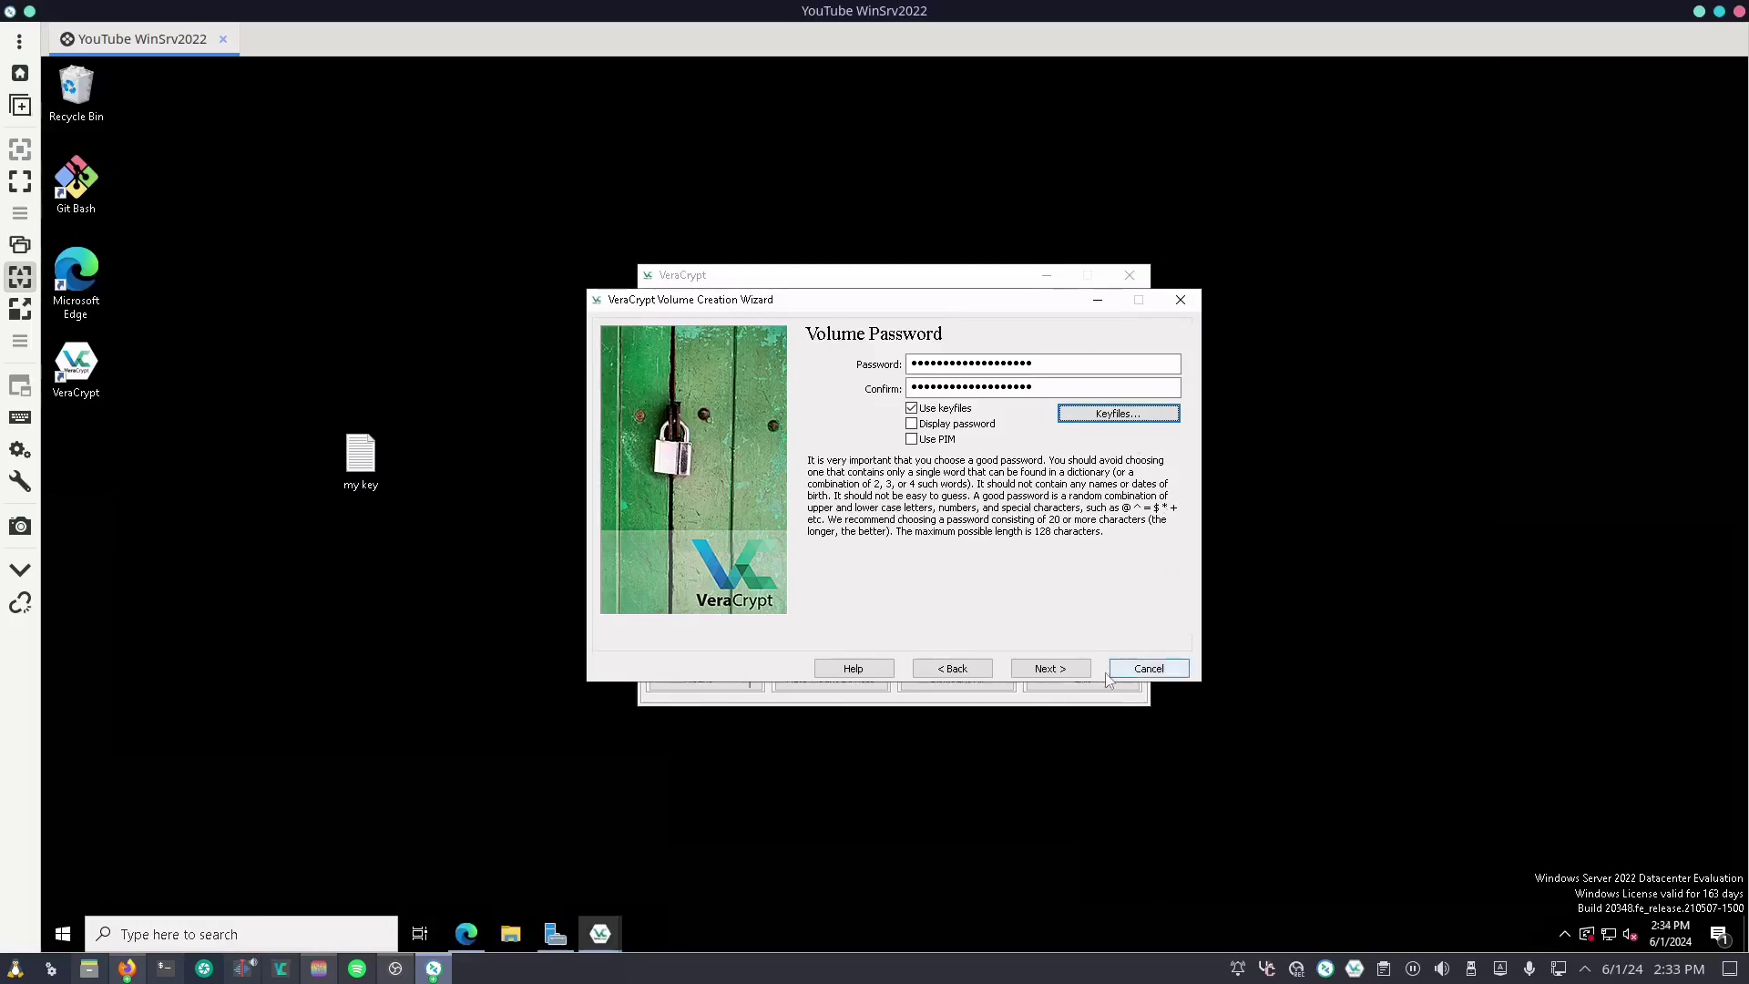
# Step: Accept the short-password warning and format the beans.vc container until Volume Created
pyautogui.click(1047, 668)
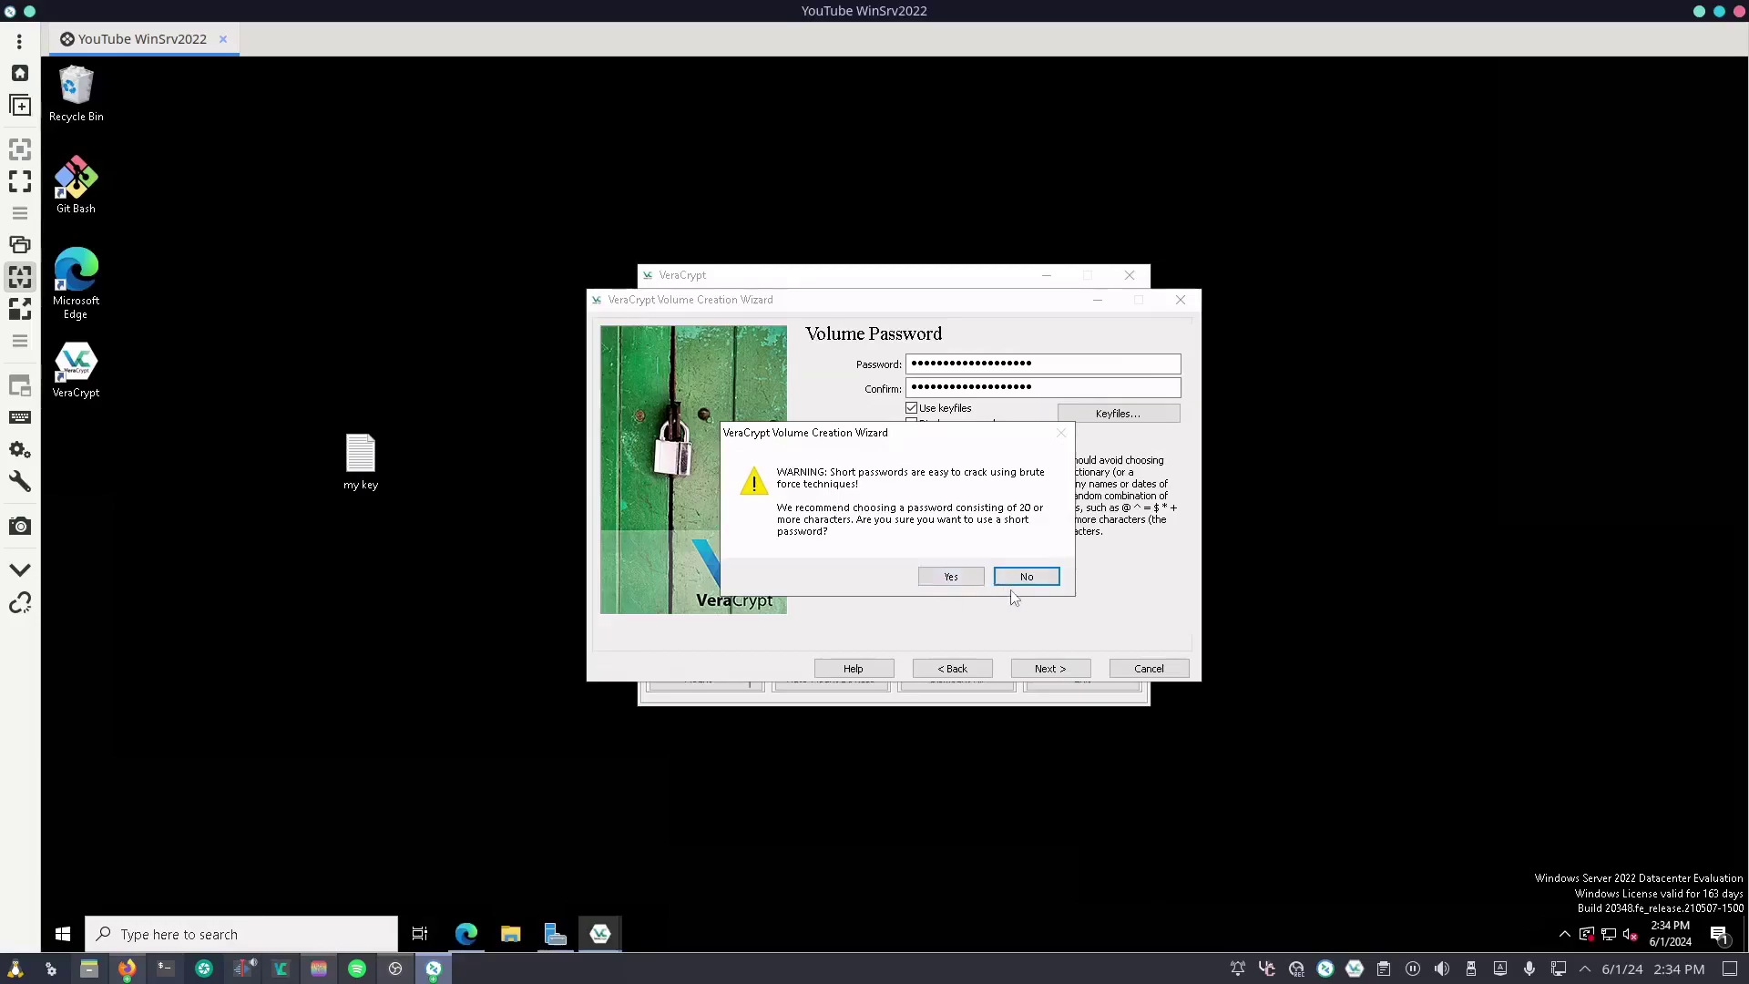
pyautogui.click(956, 586)
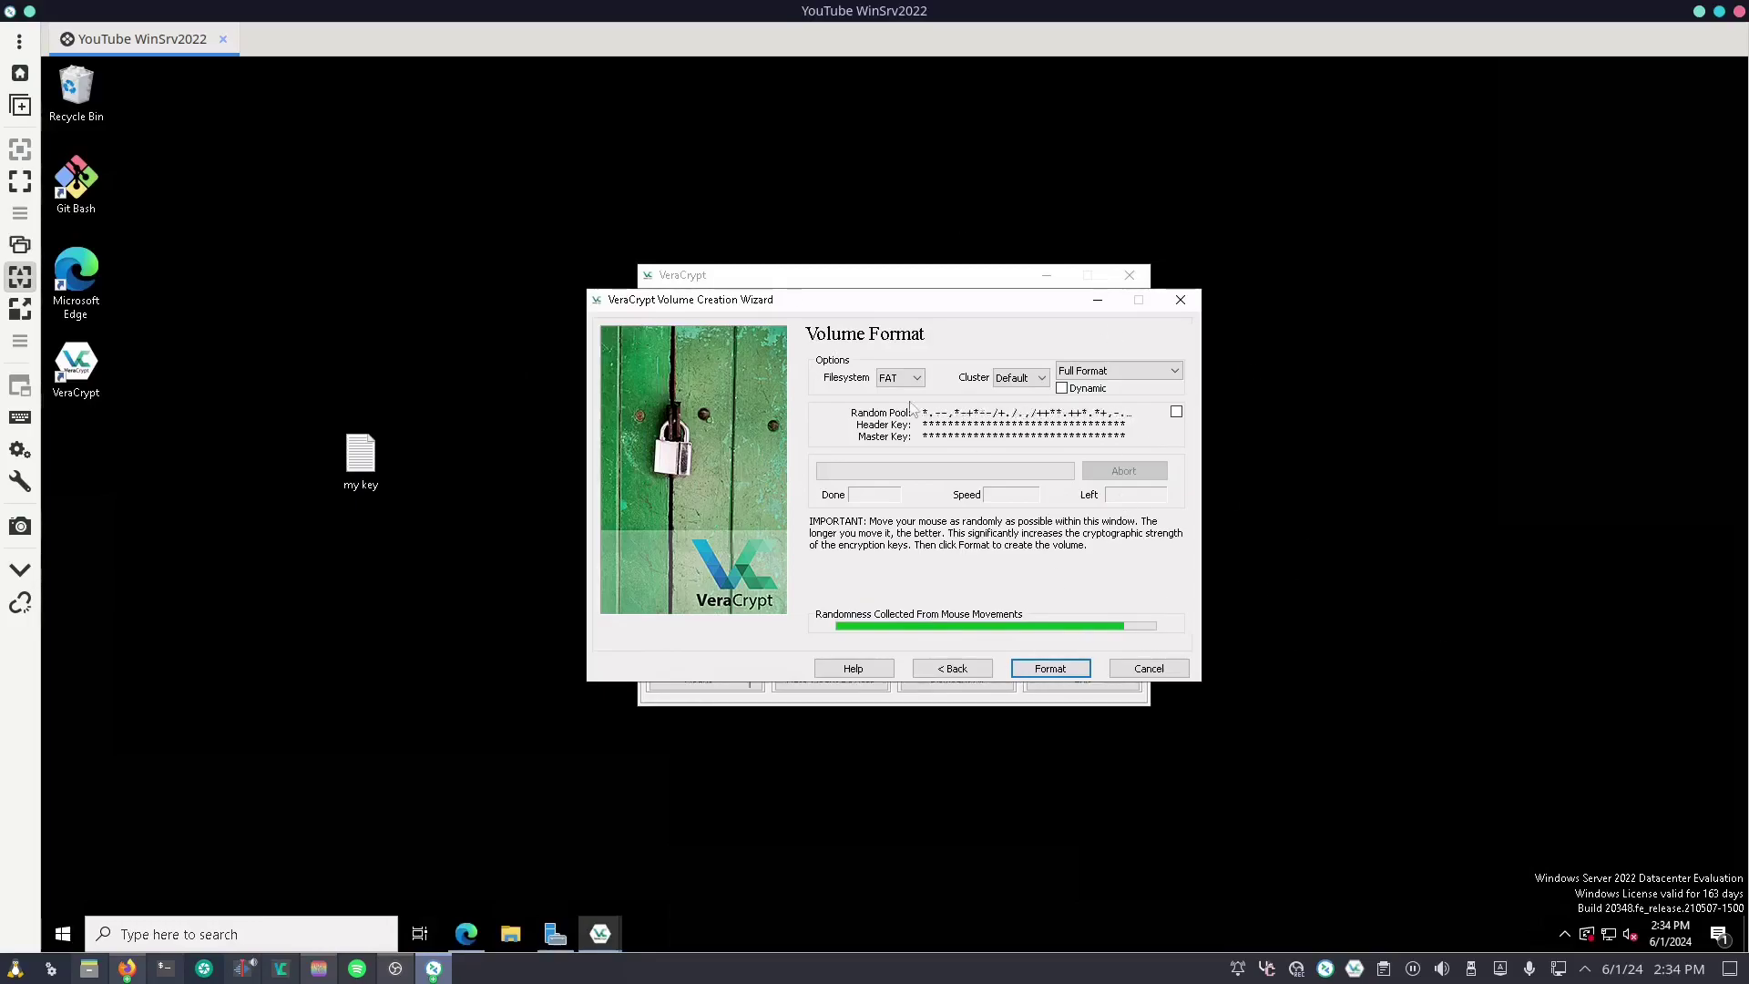
pyautogui.click(1051, 668)
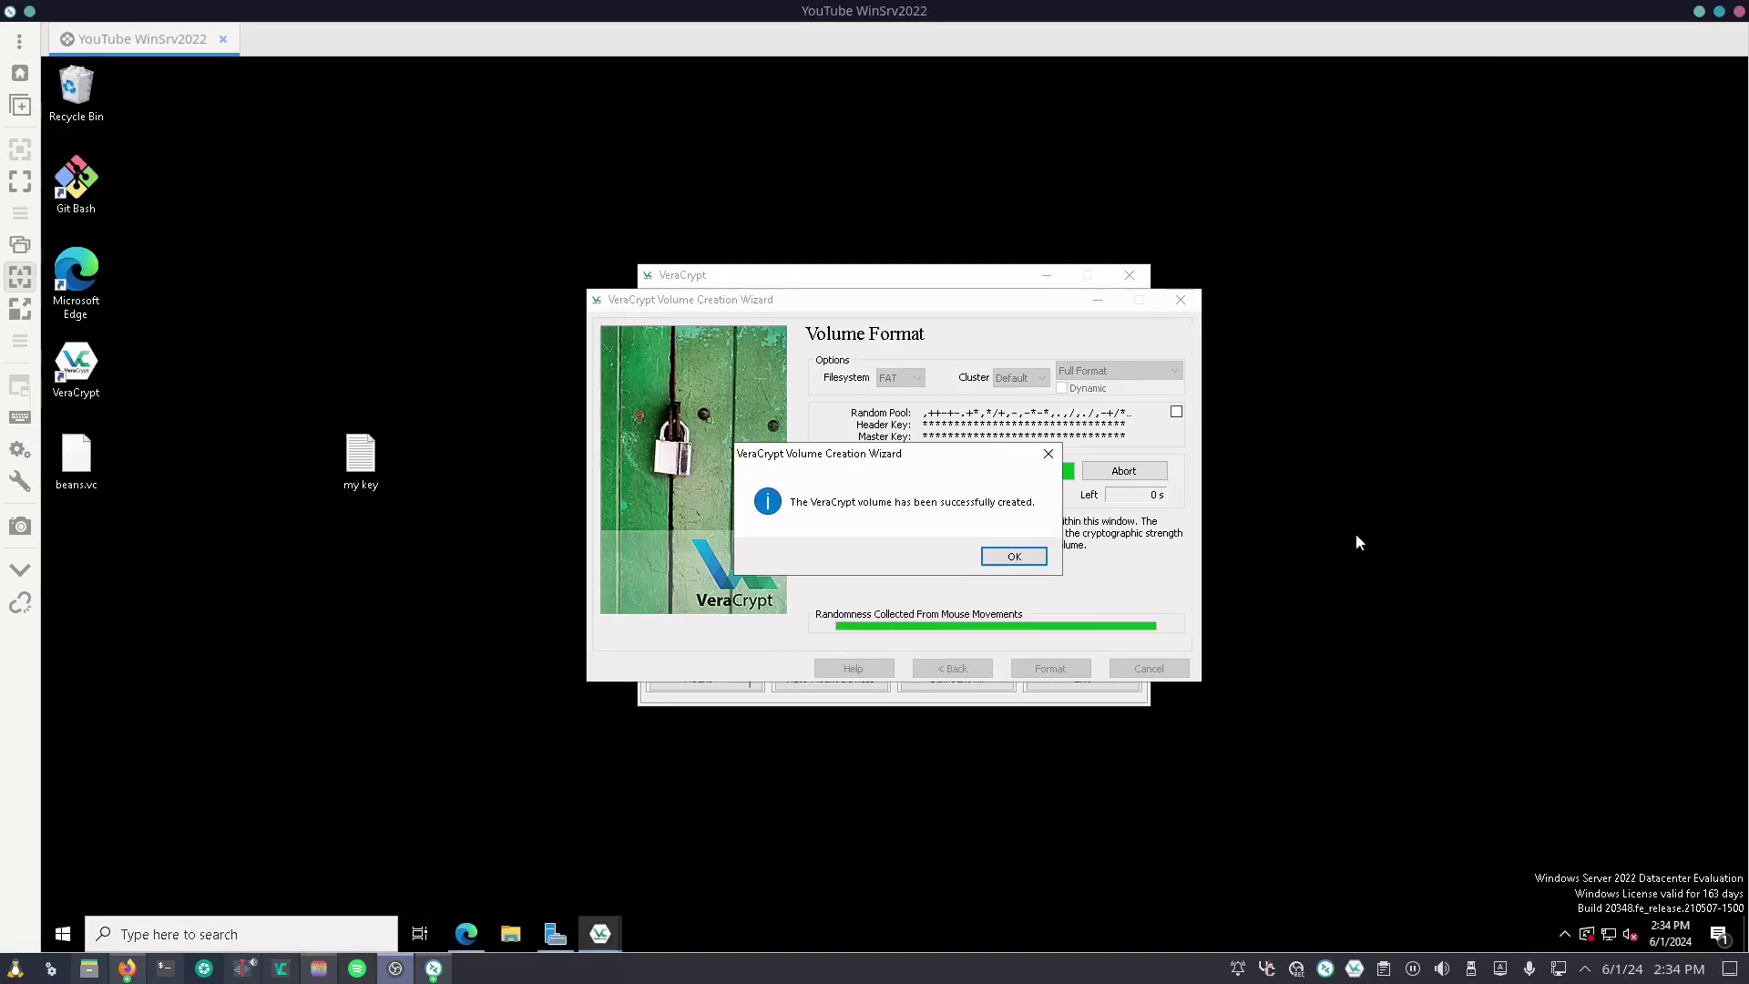
pyautogui.click(1004, 556)
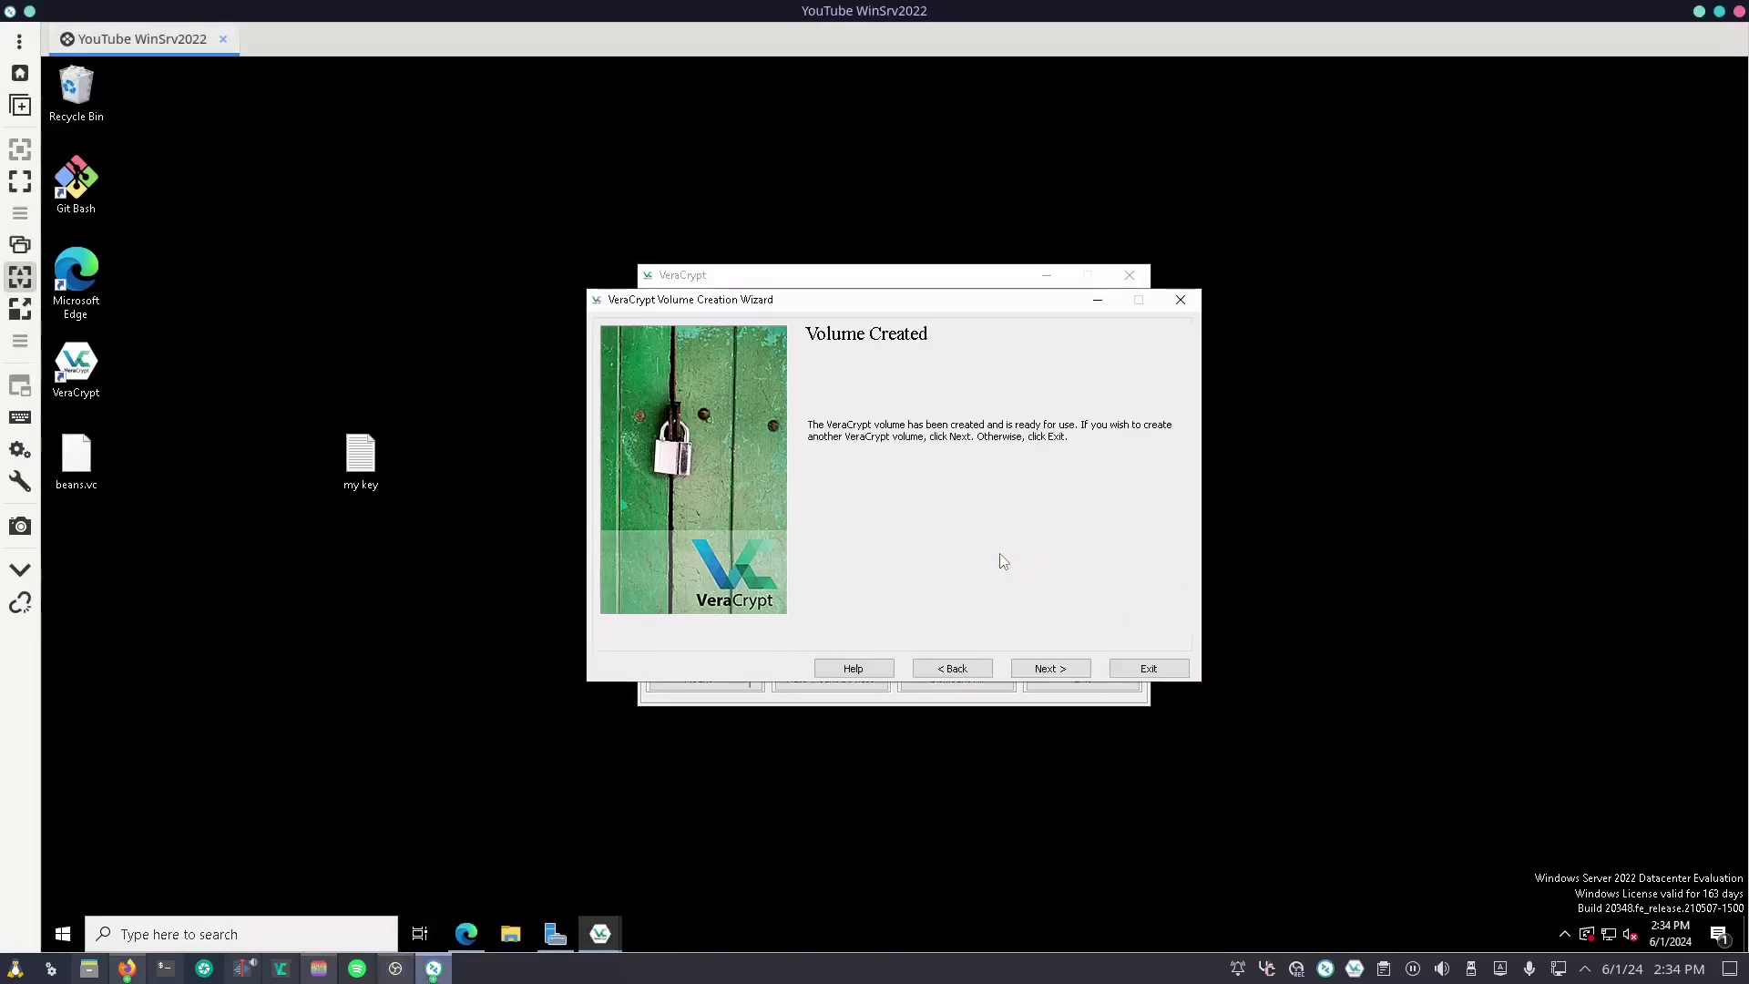
# Step: Close the wizard and select Desktop\beans.vc to mount on drive A:
pyautogui.click(1157, 670)
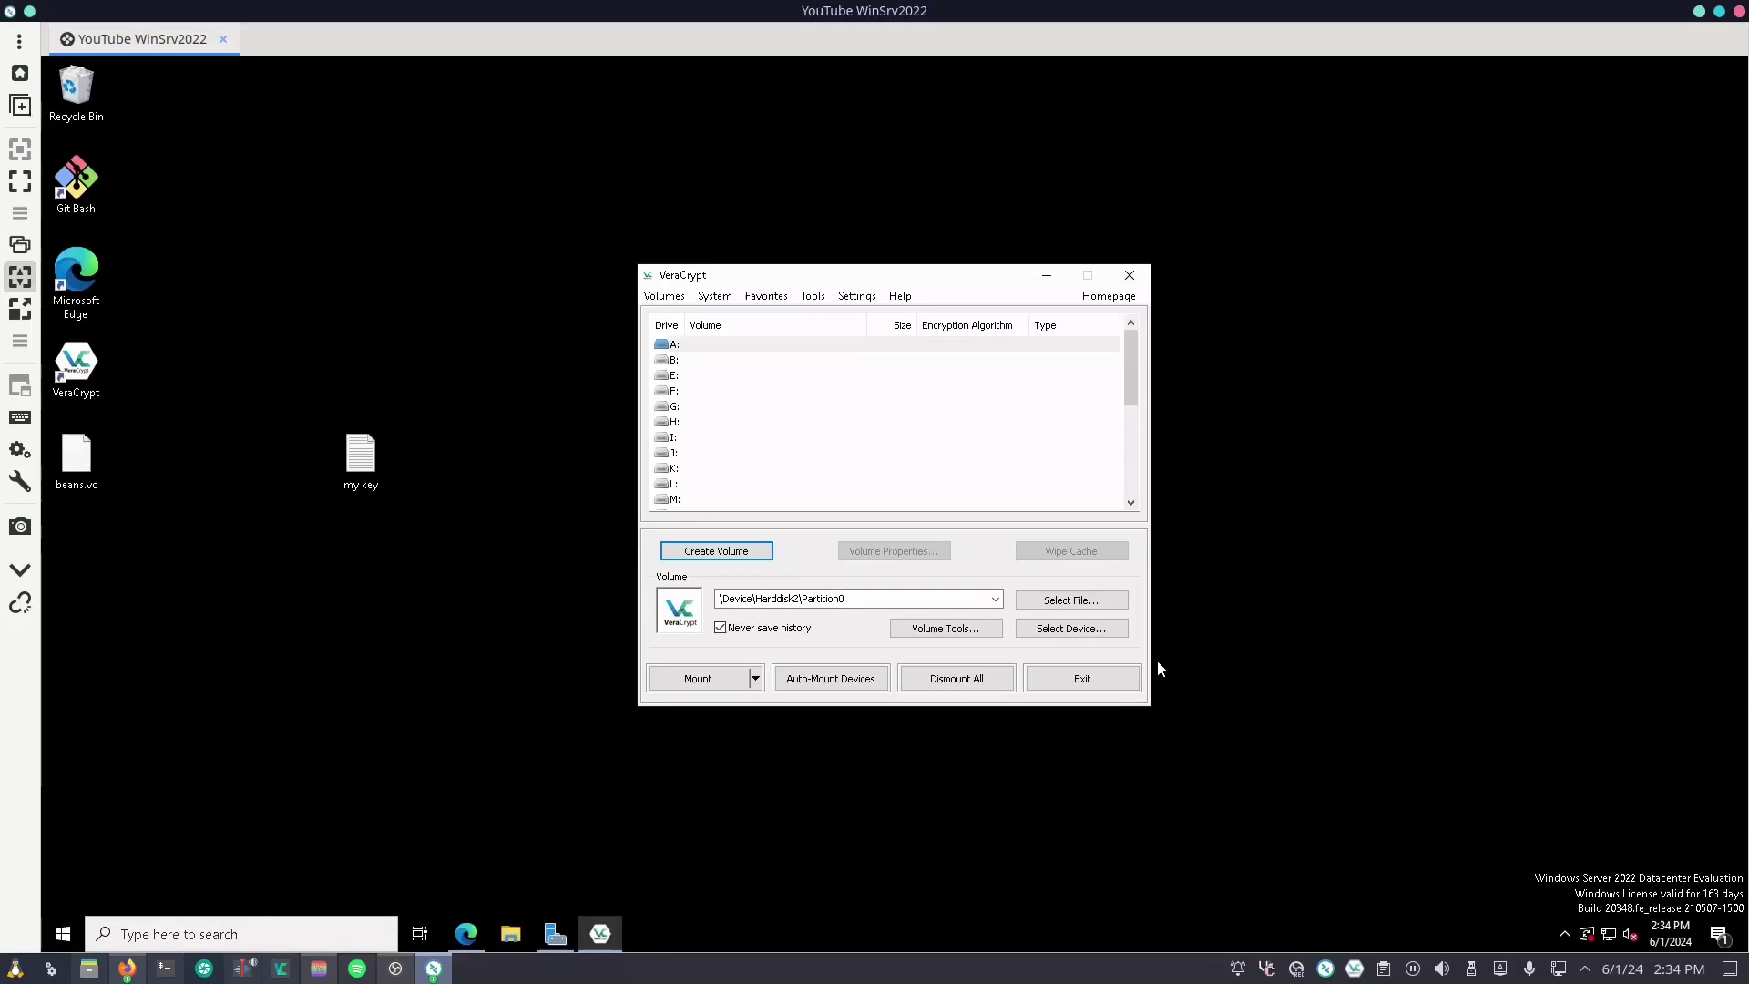
pyautogui.click(818, 344)
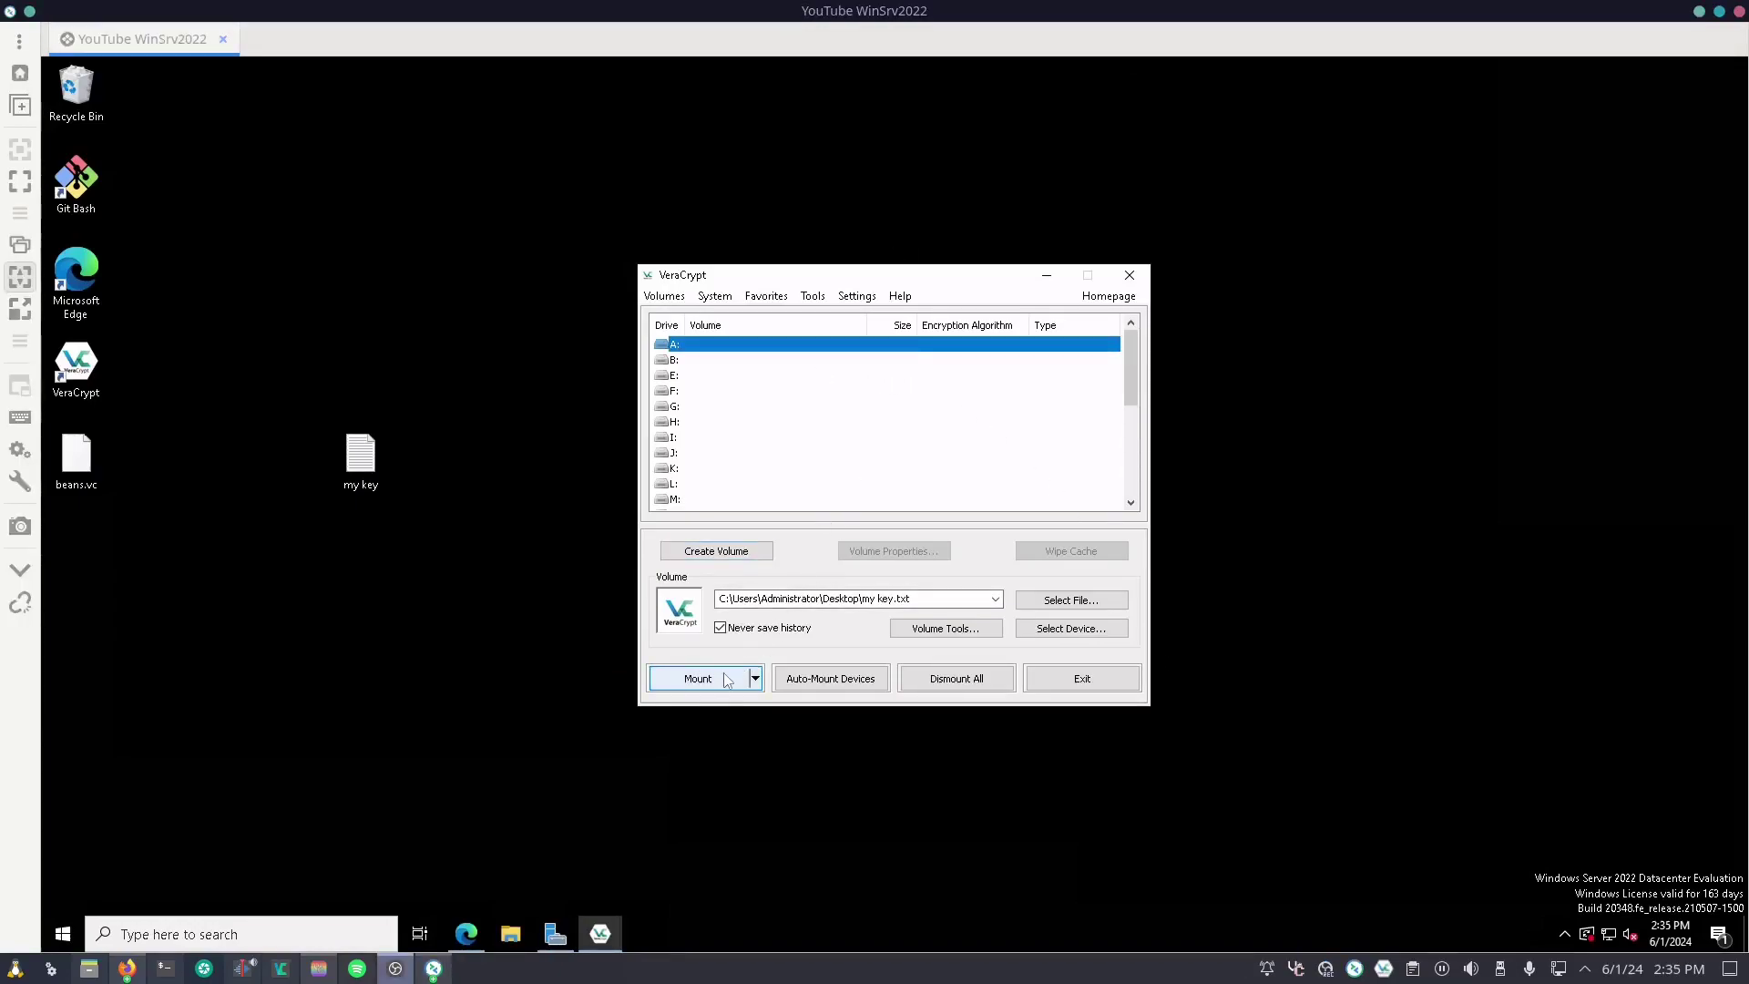
pyautogui.click(1071, 600)
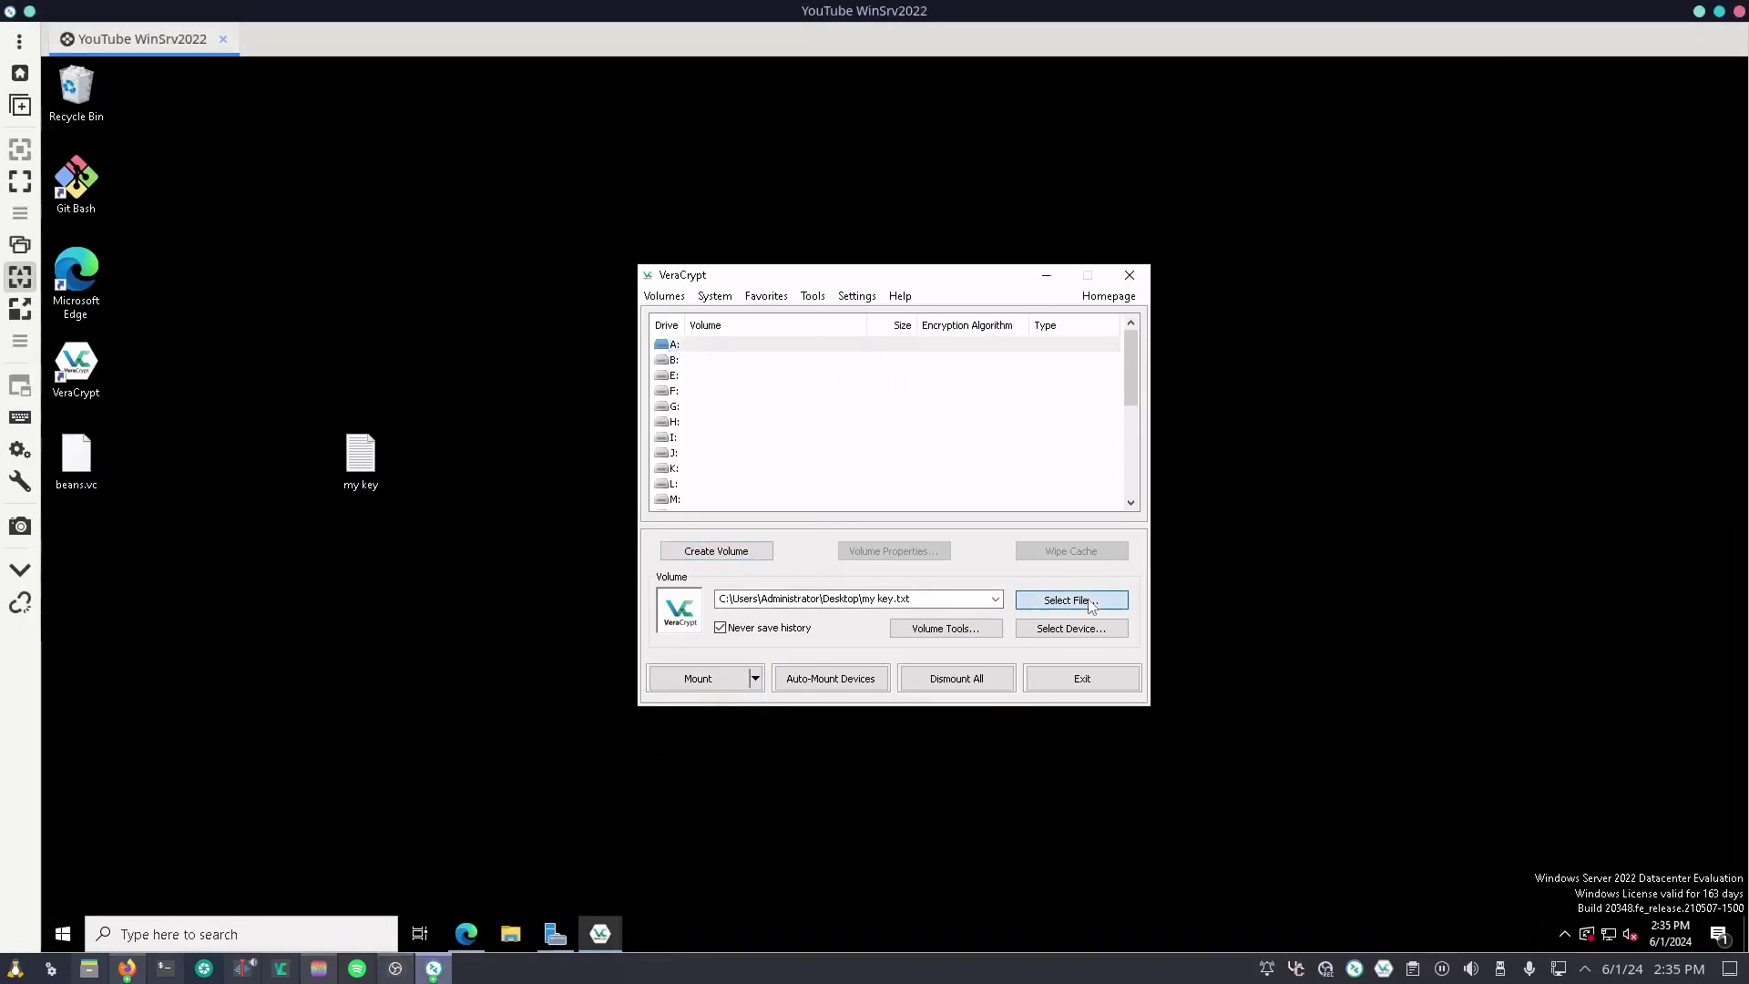
pyautogui.click(738, 449)
pyautogui.doubleClick(911, 441)
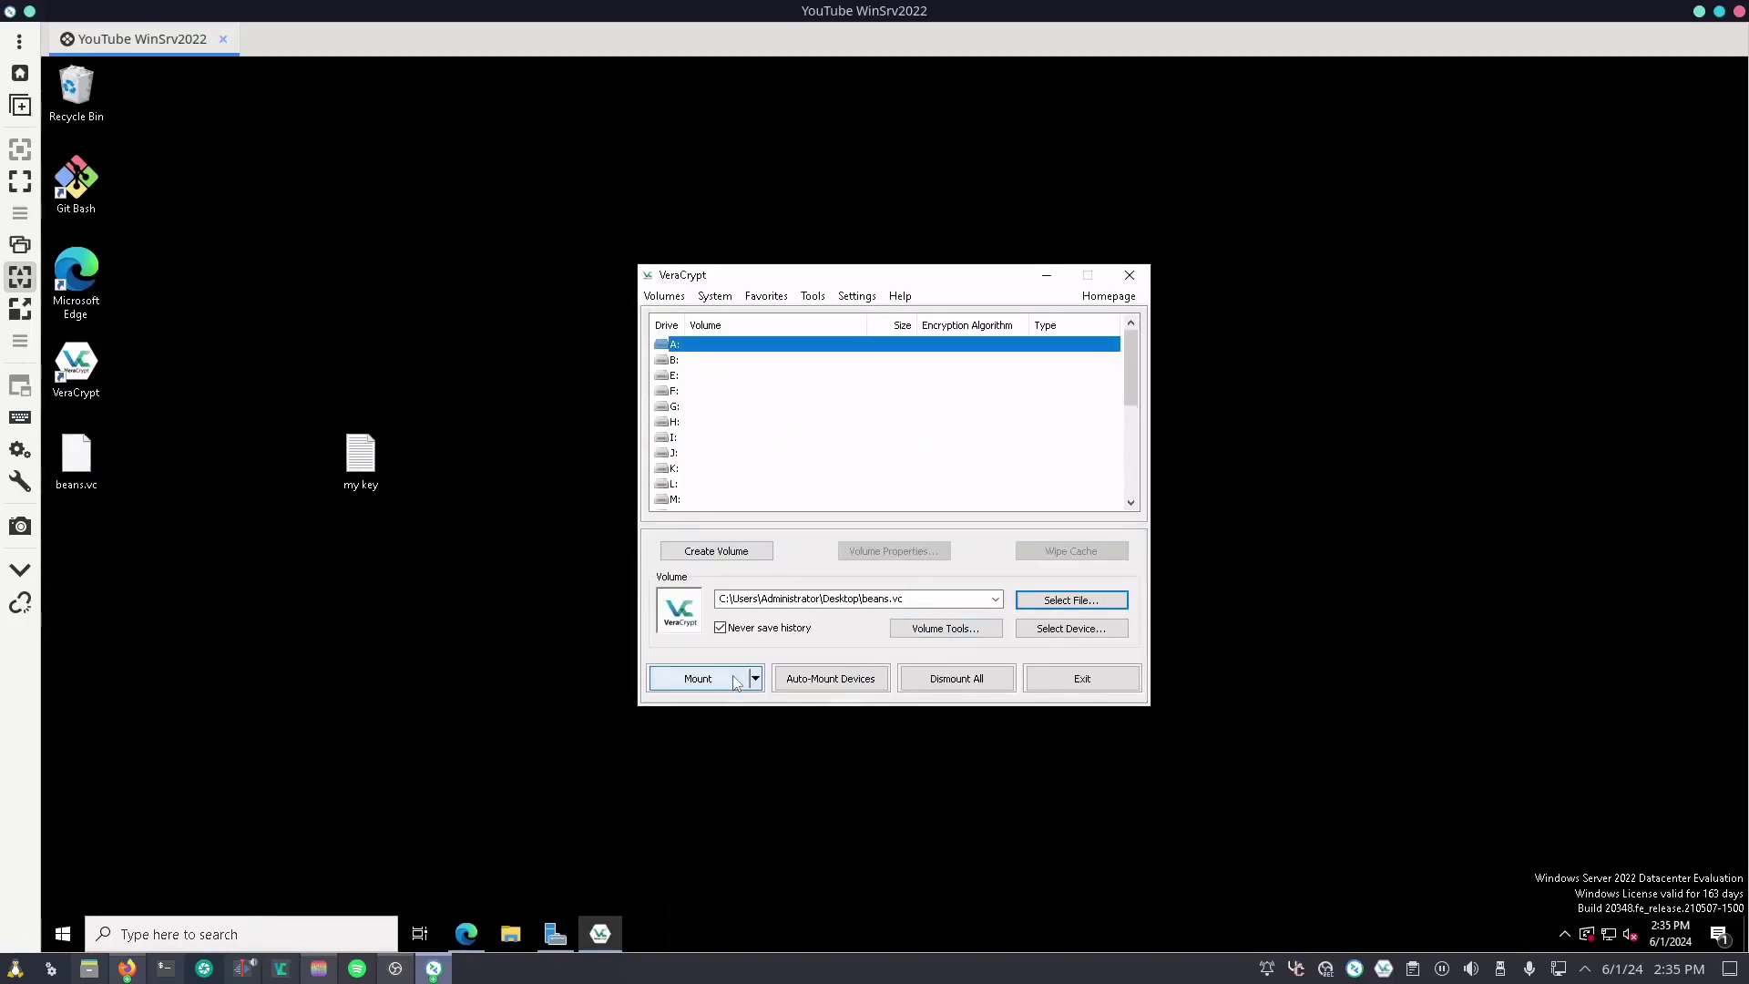
# Step: Attempt mounting beans.vc with only the password, shown in plain text; it fails
pyautogui.click(698, 679)
pyautogui.write('••••••')
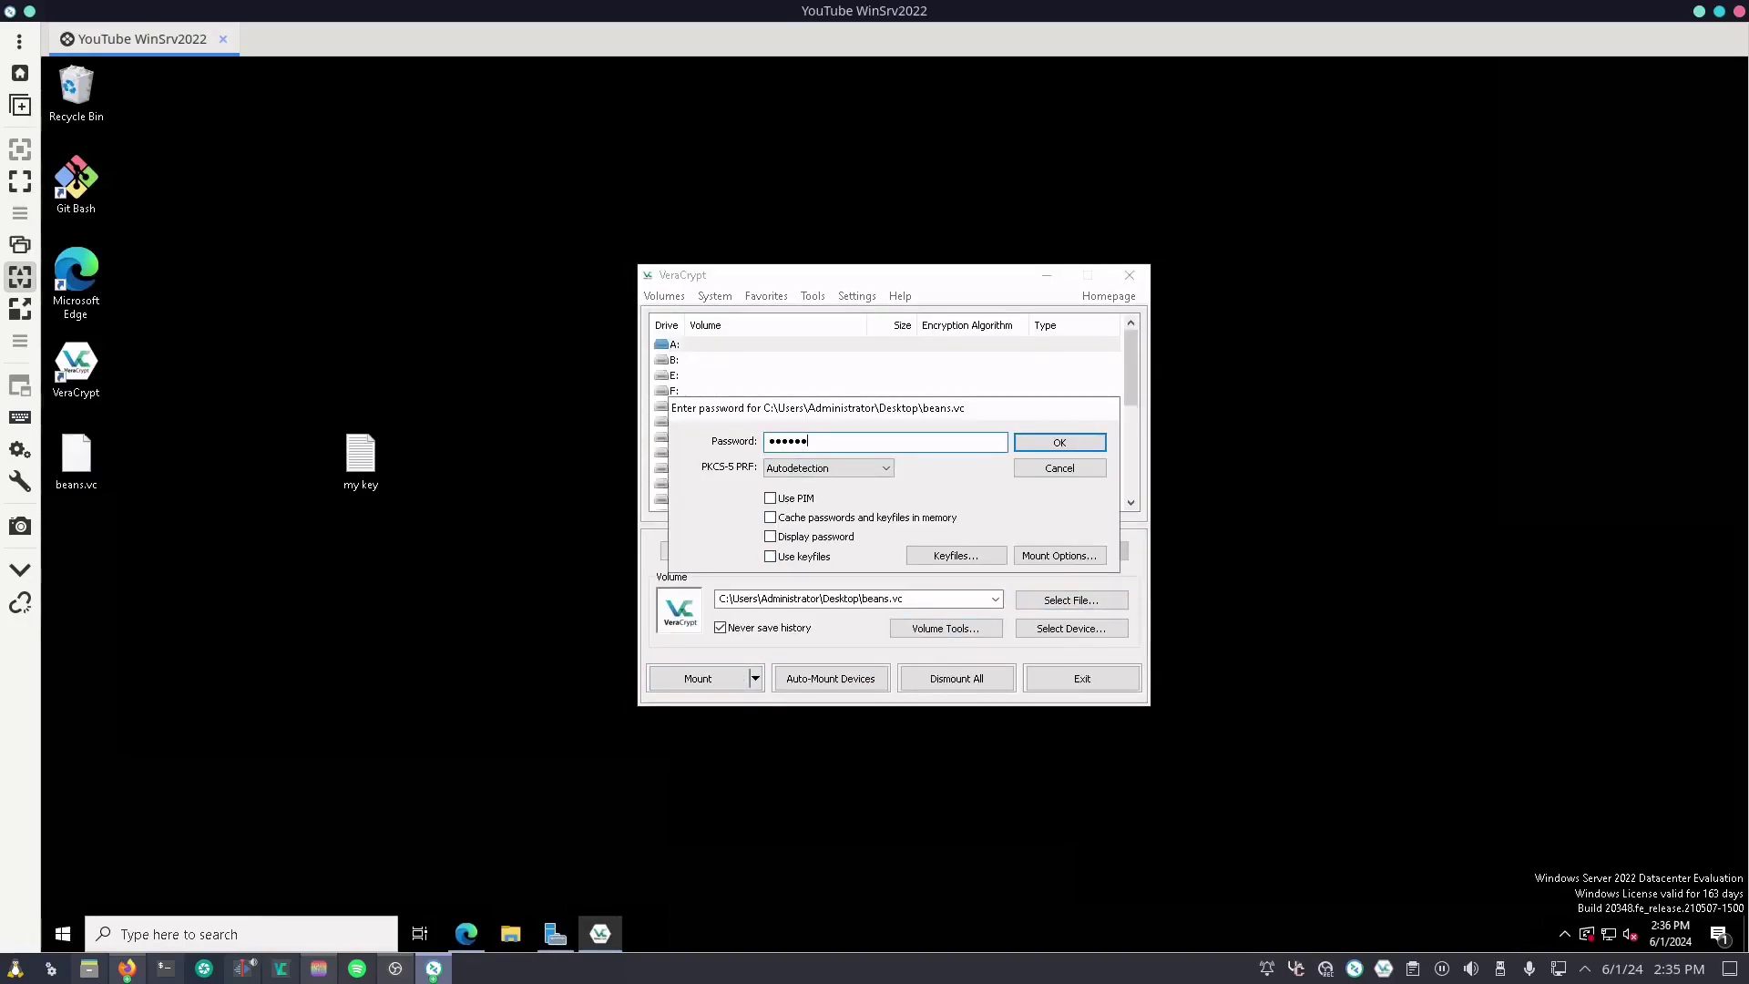
pyautogui.write('••••••••••')
pyautogui.click(773, 537)
pyautogui.click(1035, 446)
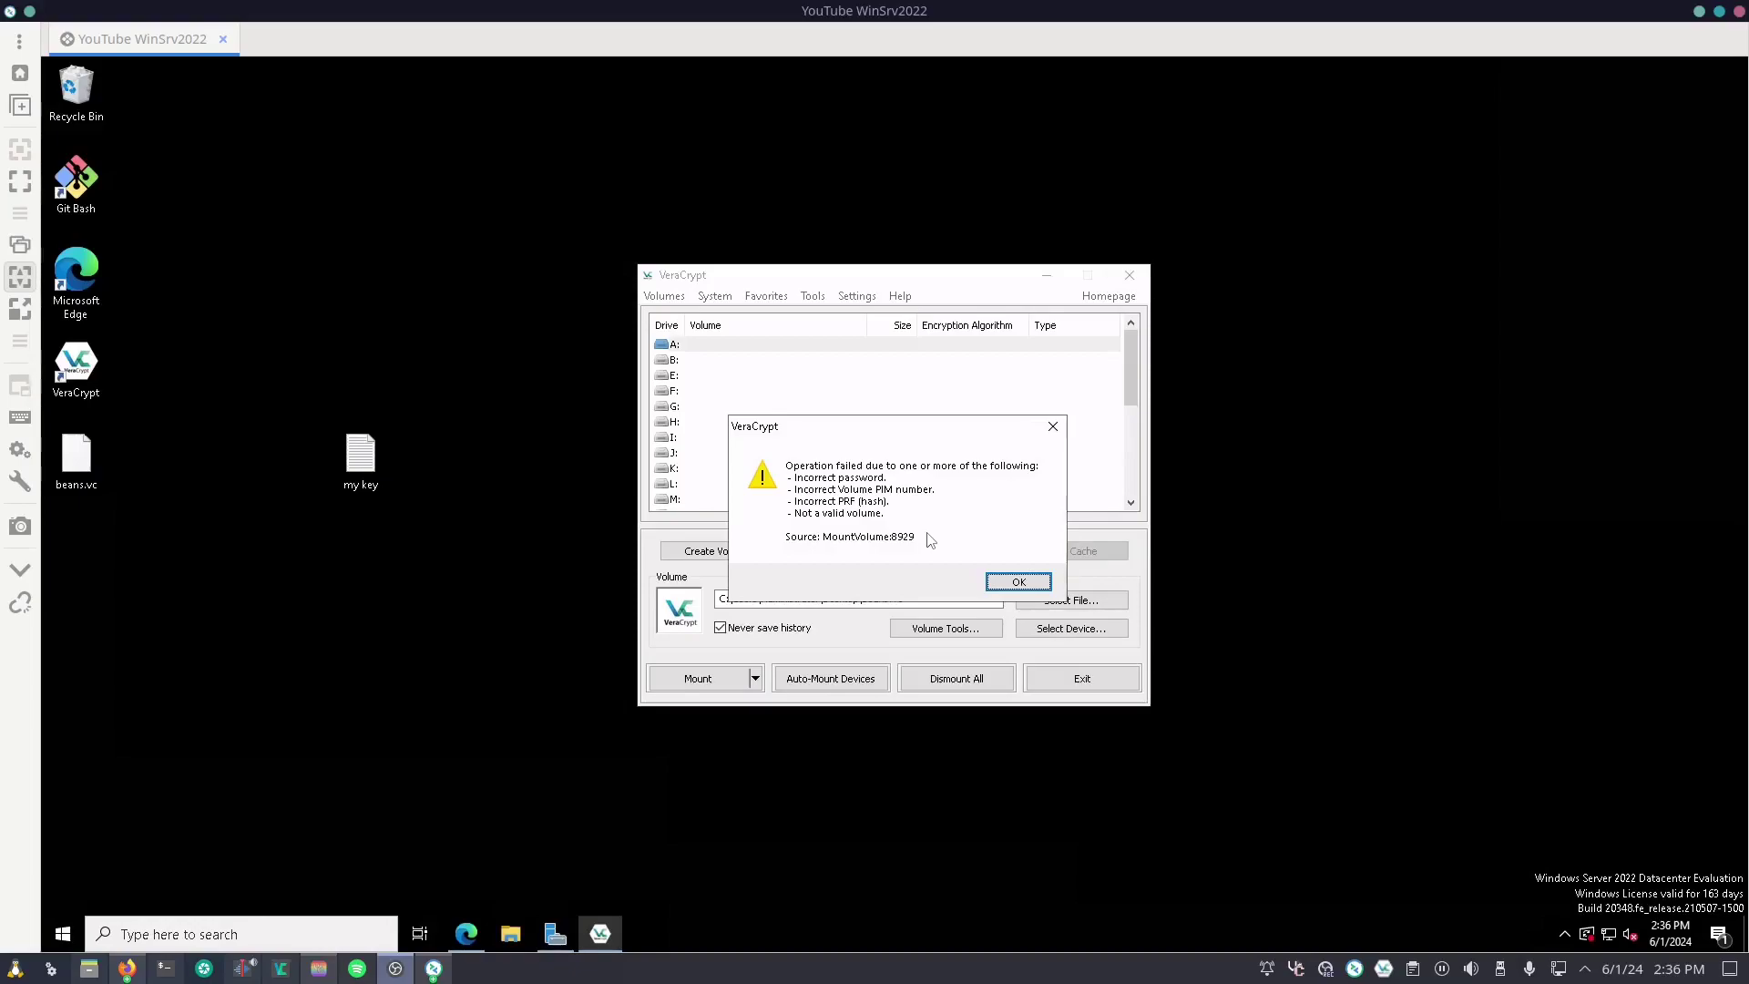
# Step: Dismiss the error and re-enter the volume password with Display password on
pyautogui.click(1020, 580)
pyautogui.write('passwordbeans')
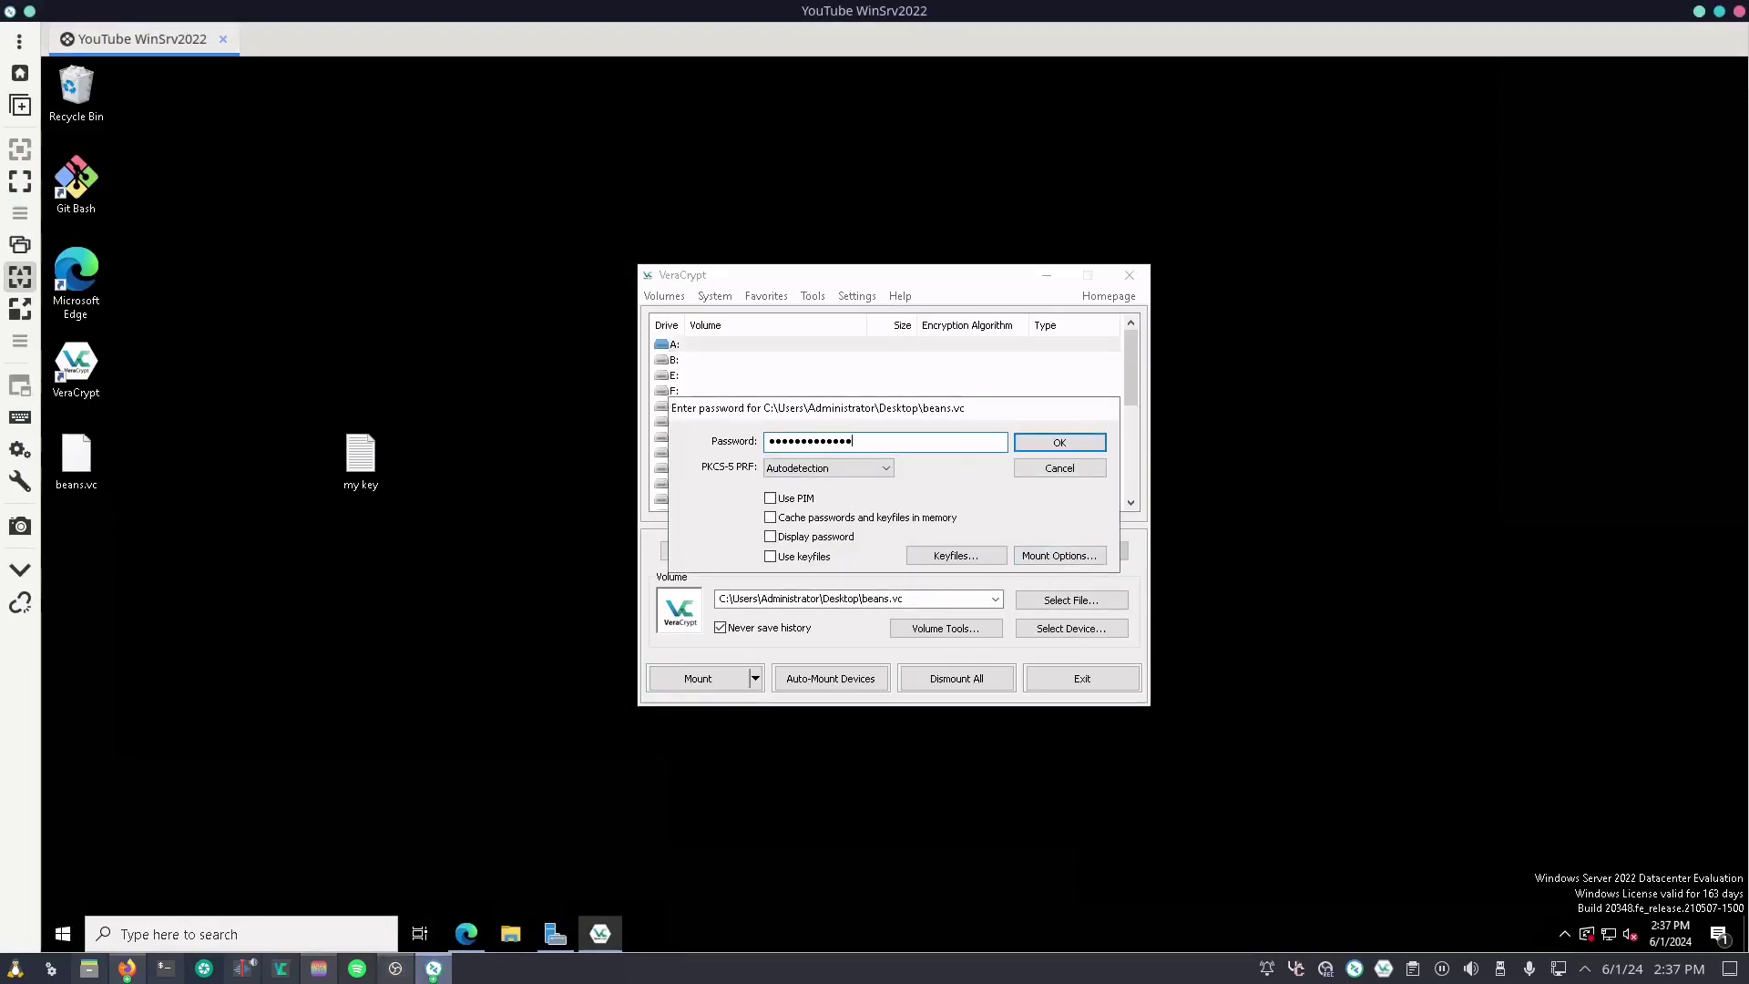
pyautogui.click(789, 540)
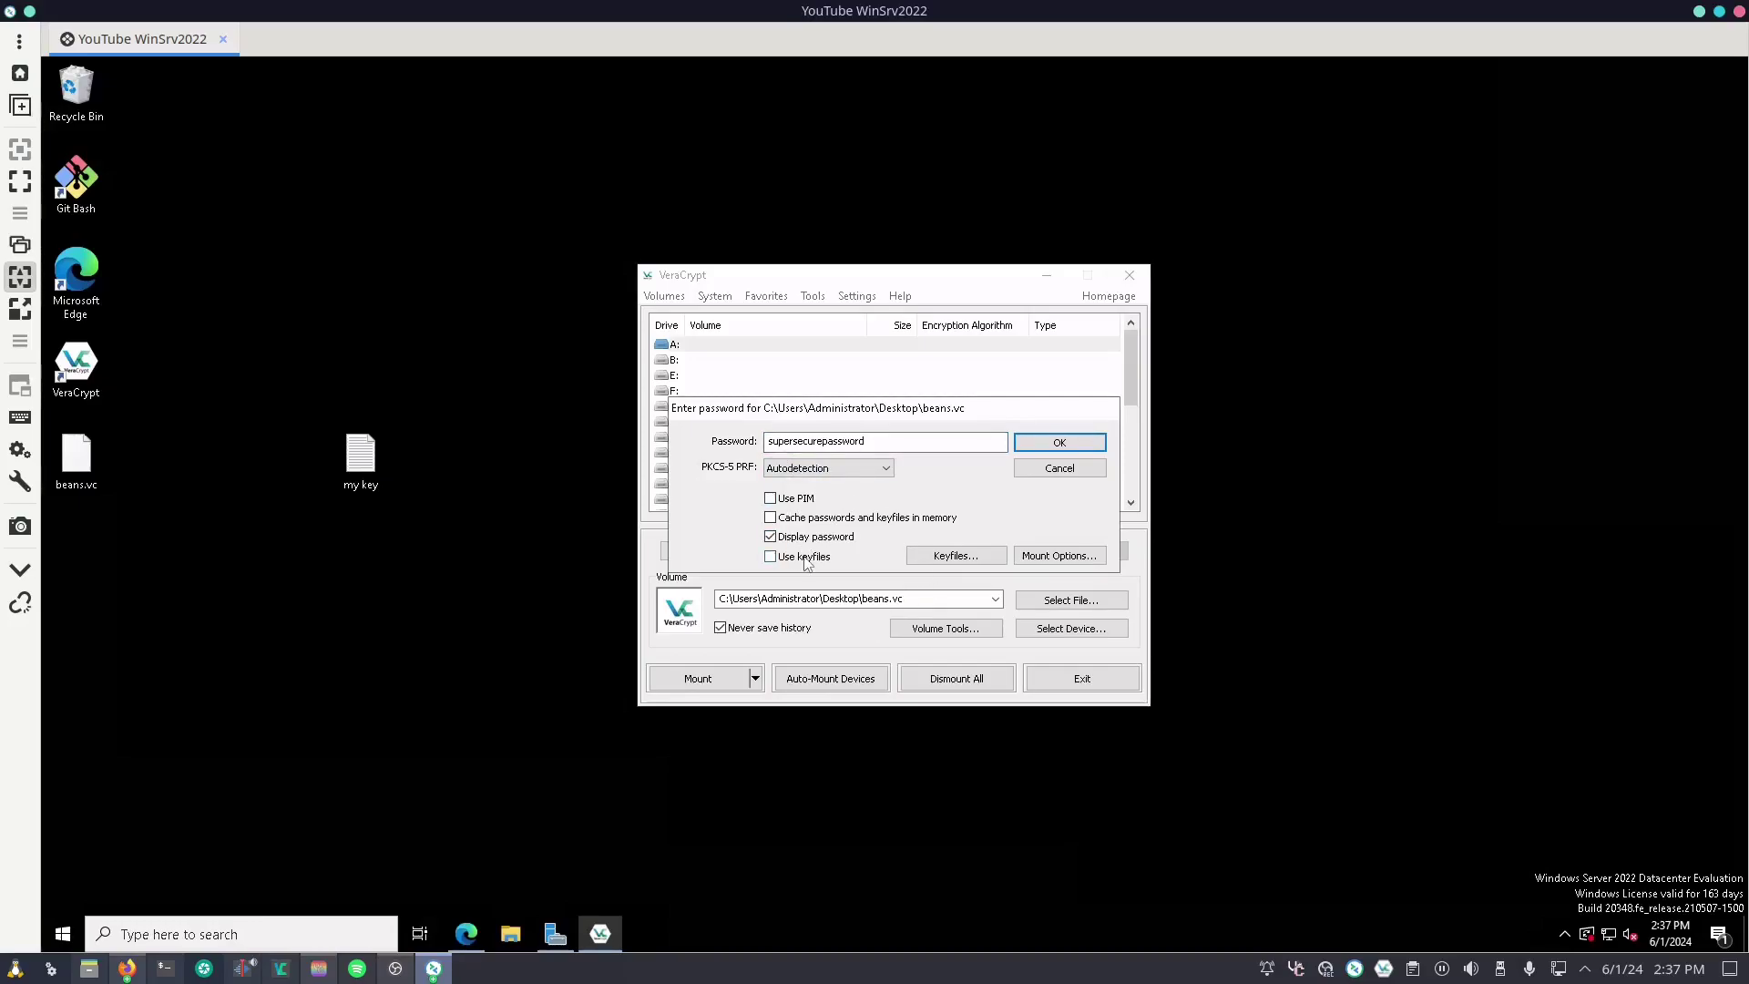
# Step: Add Desktop\my key.txt as the keyfile and mount beans.vc on drive A:
pyautogui.click(956, 555)
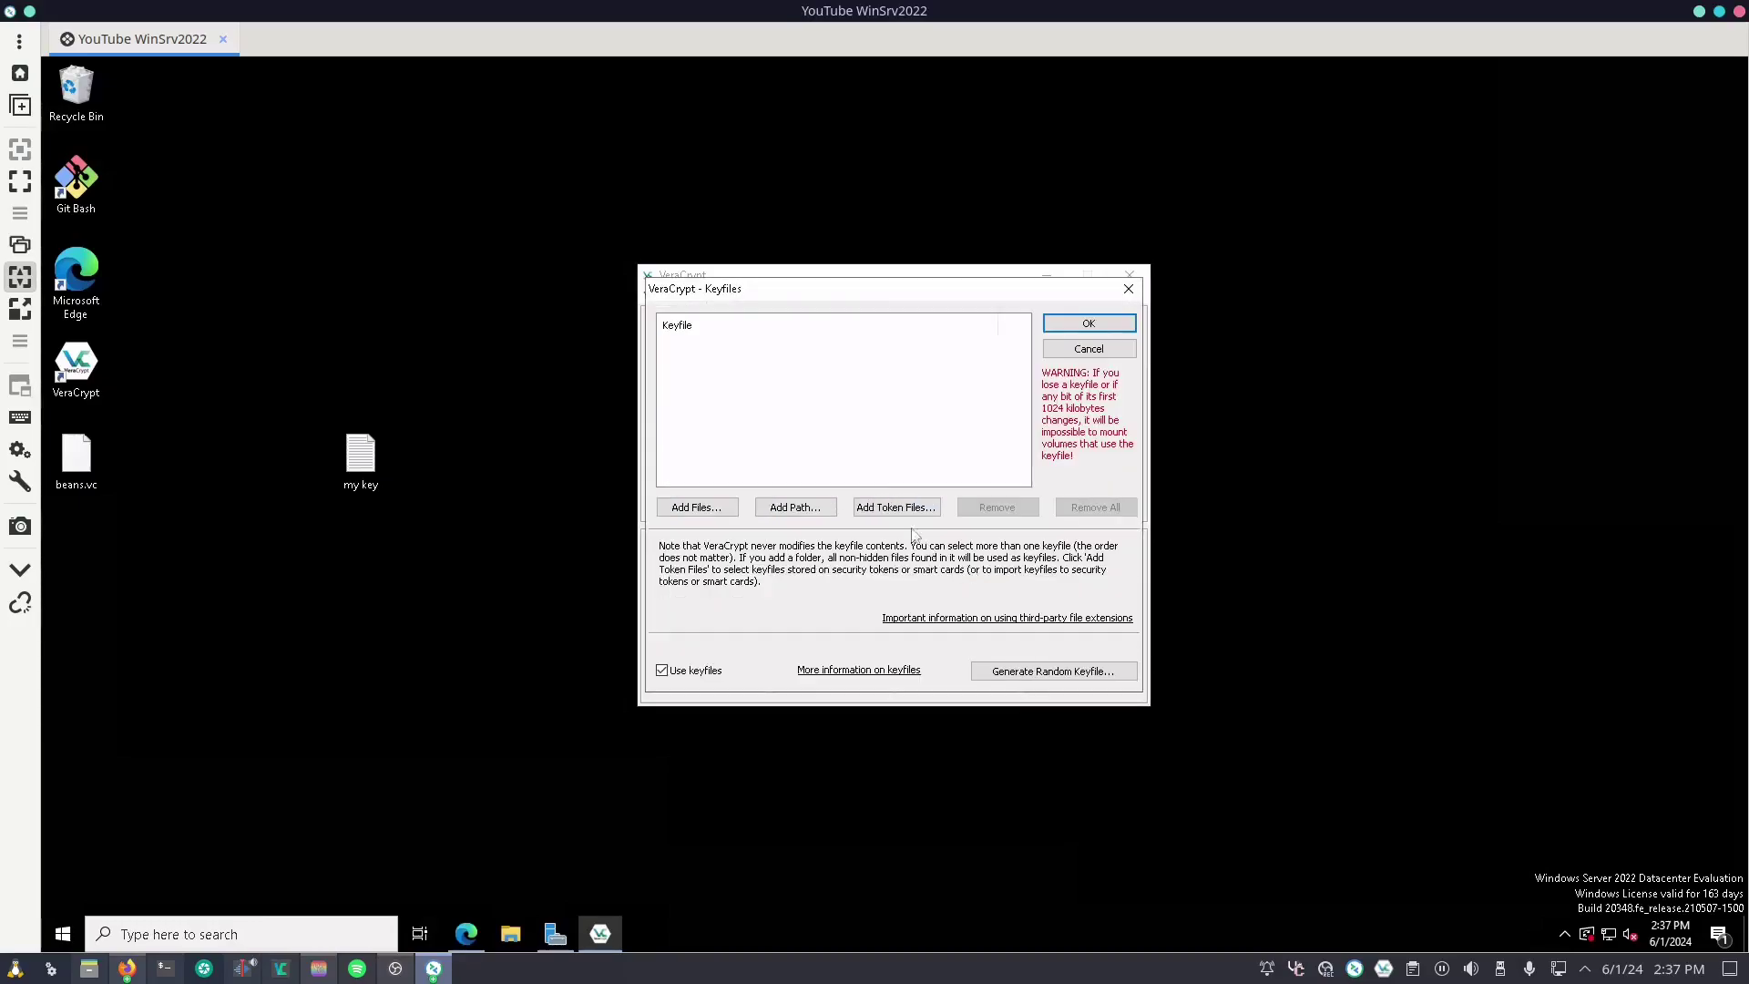
pyautogui.click(715, 506)
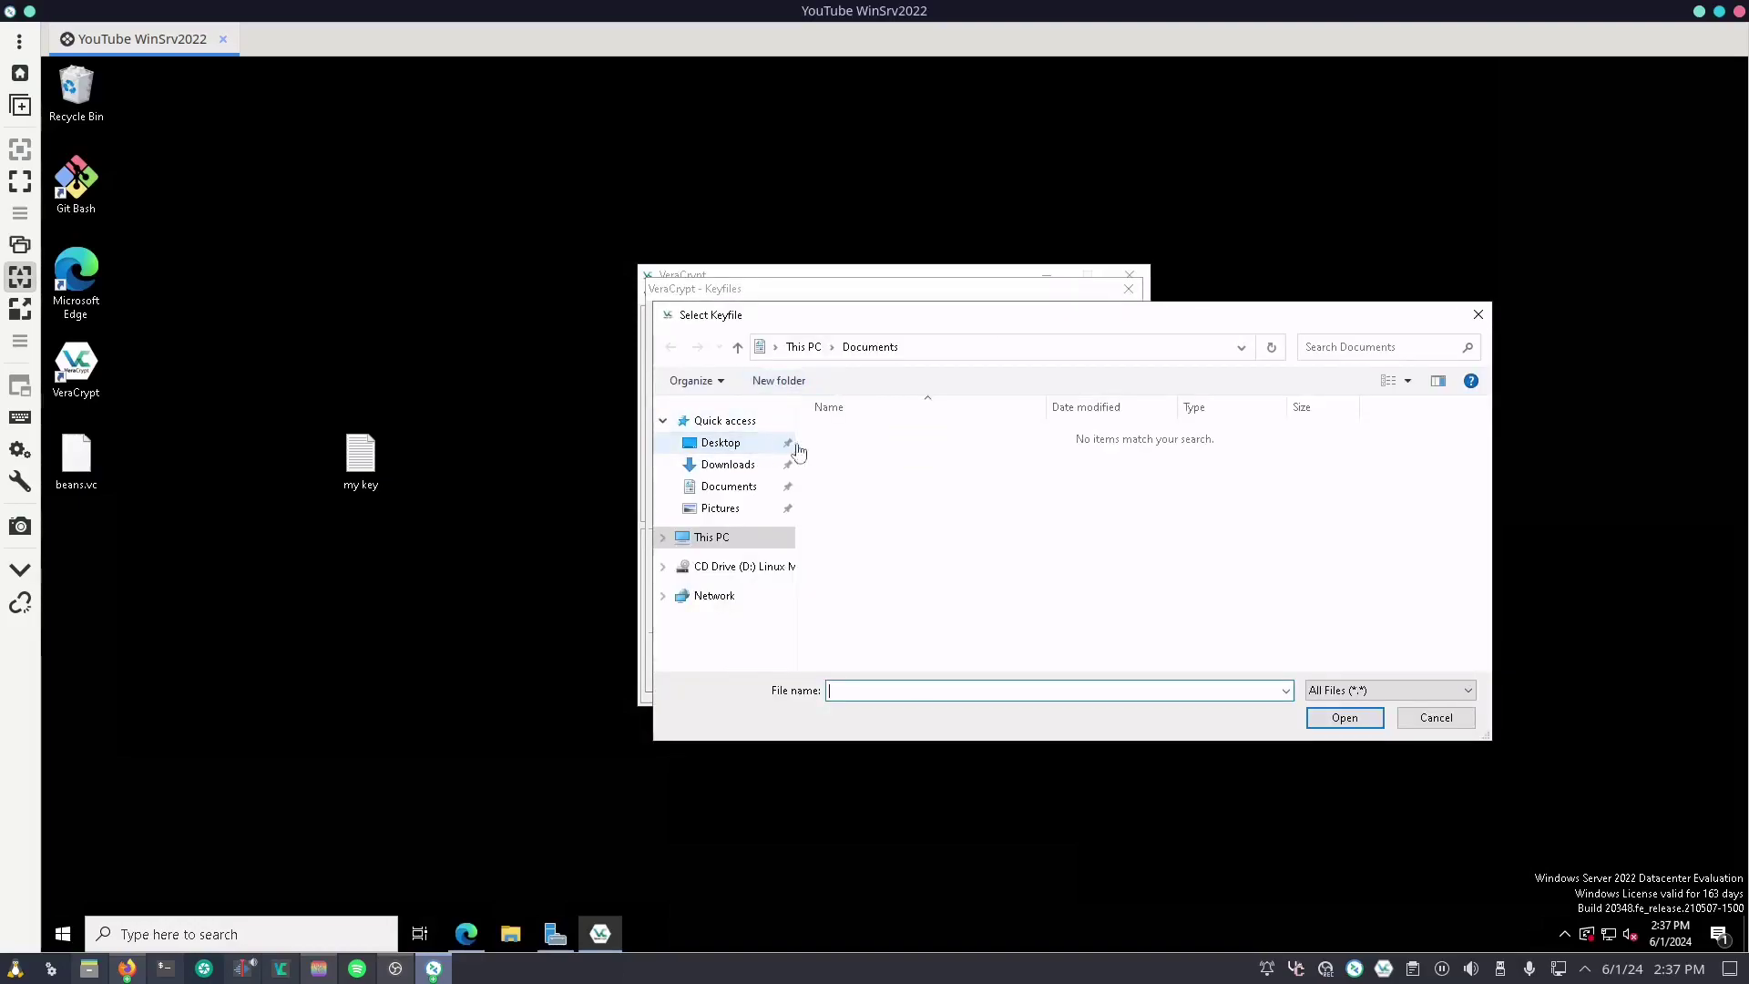
pyautogui.click(721, 443)
pyautogui.click(851, 472)
pyautogui.doubleClick(870, 475)
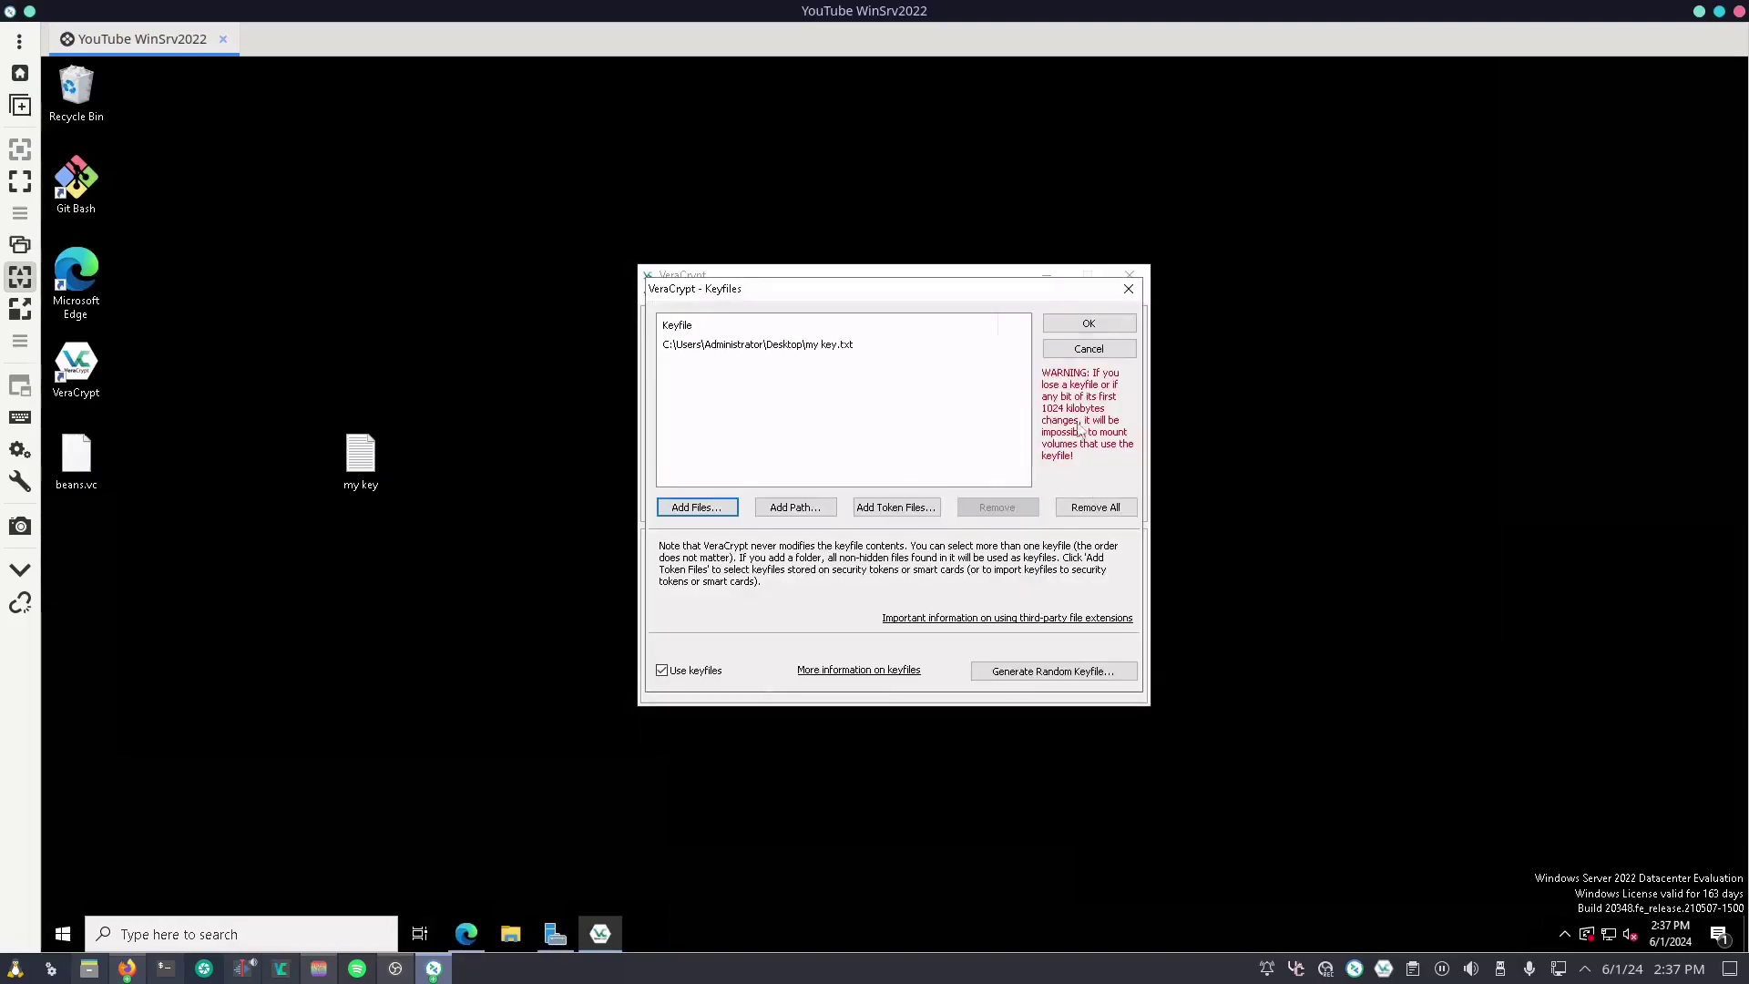
pyautogui.click(1073, 326)
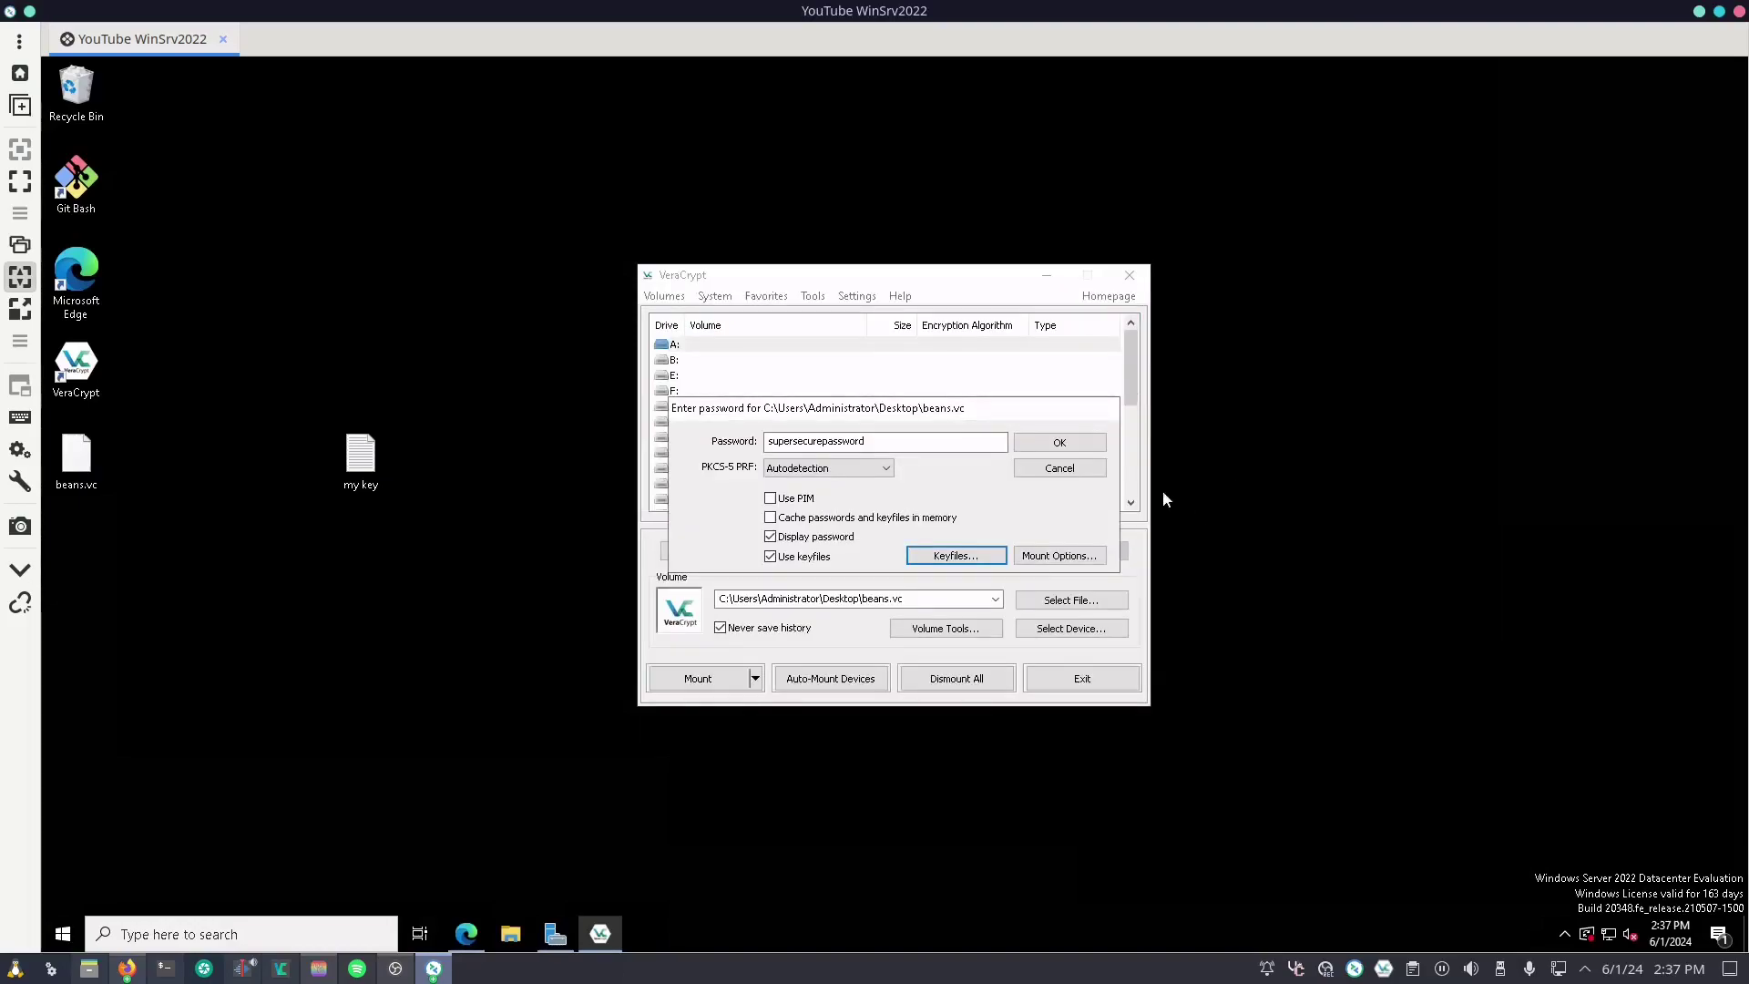
pyautogui.click(1090, 443)
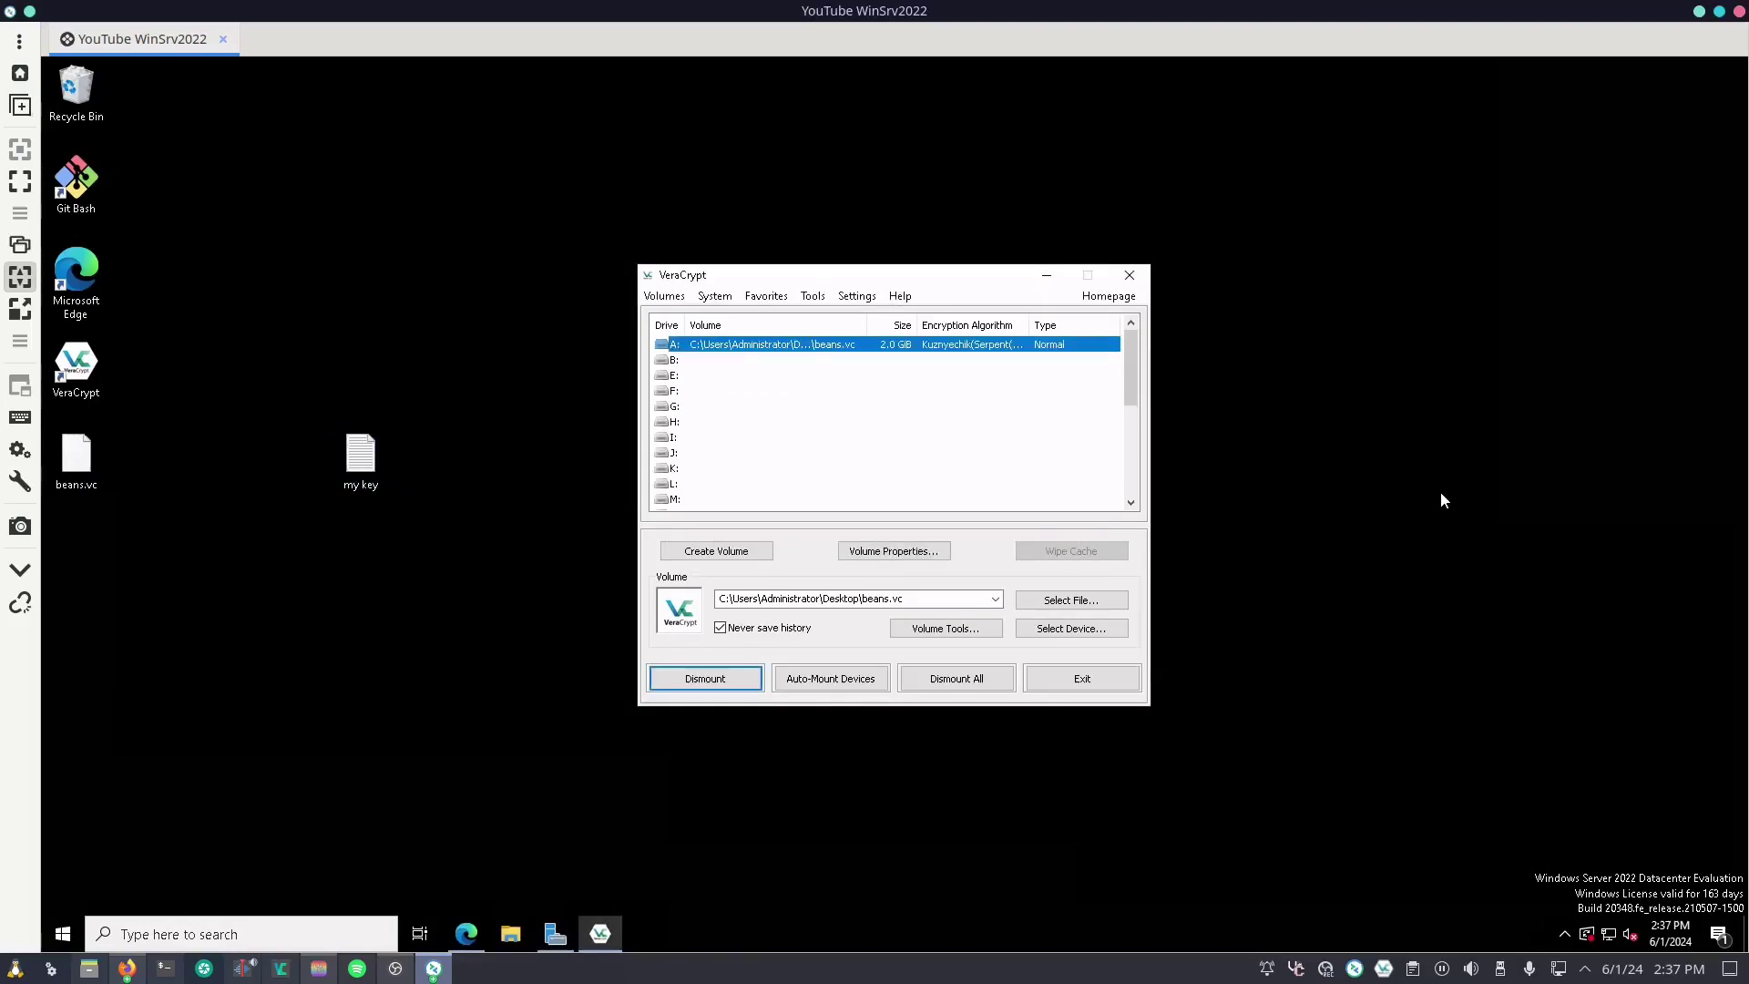
# Step: Open Local Disk (A:) under This PC in File Explorer to view the empty volume
pyautogui.click(510, 932)
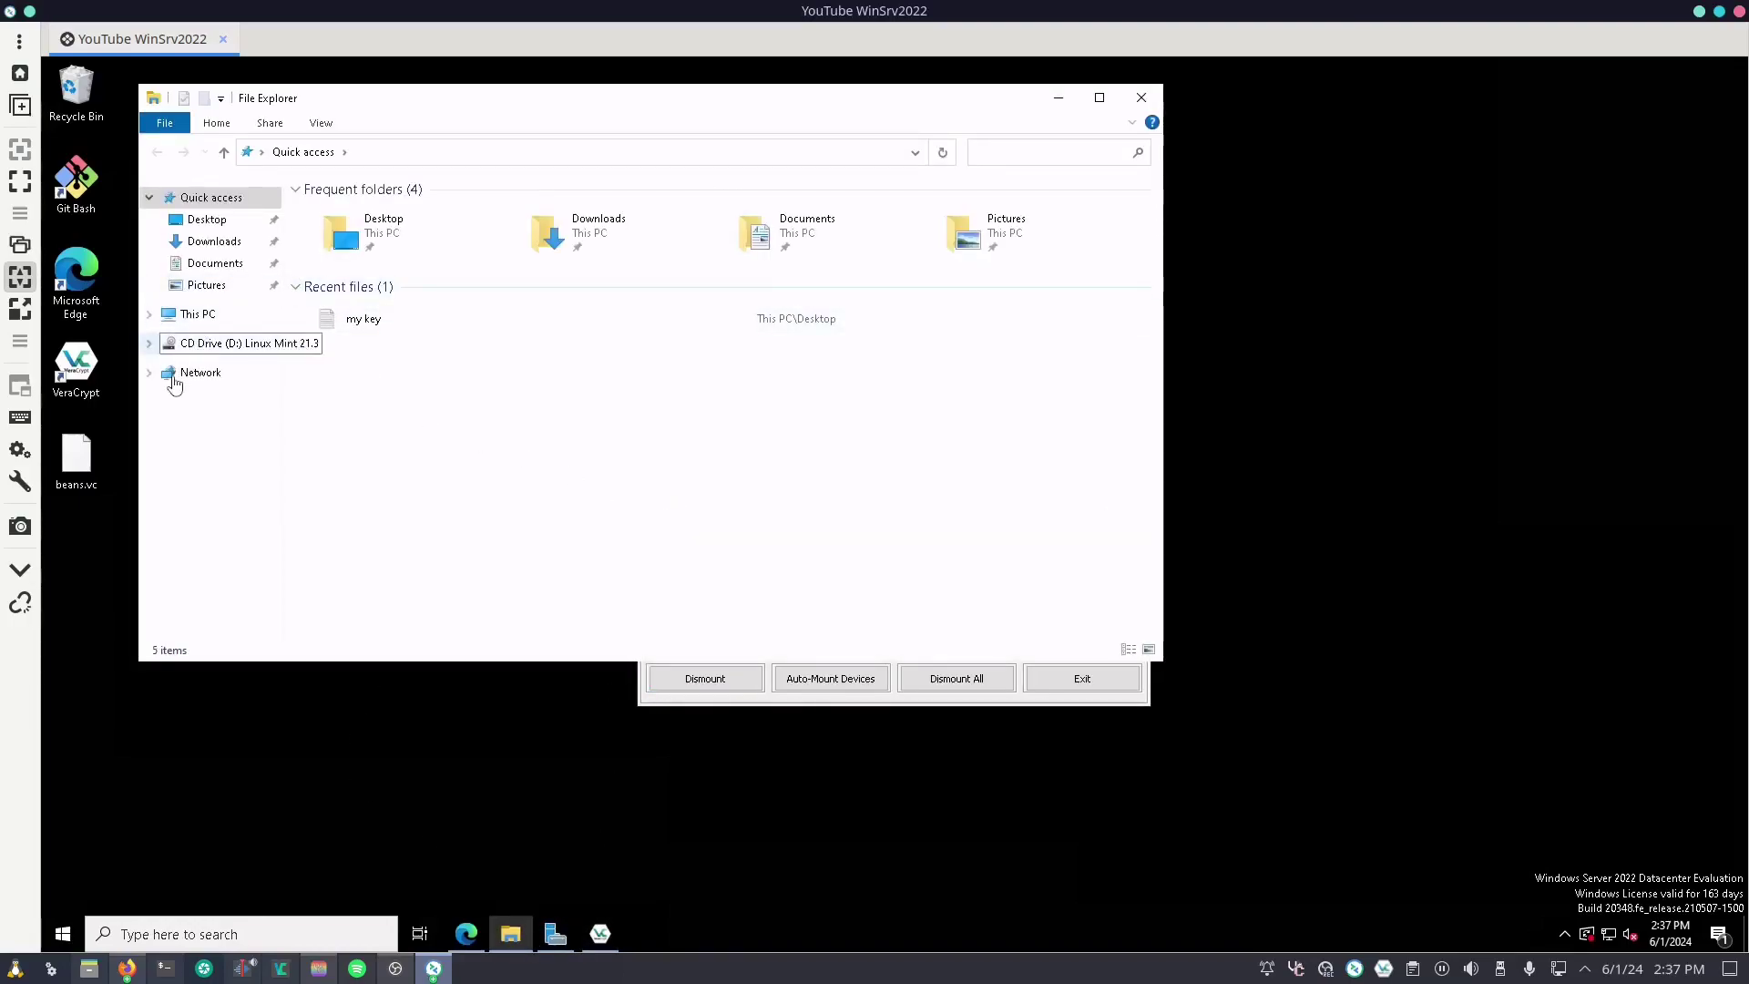
pyautogui.click(198, 313)
pyautogui.doubleClick(374, 405)
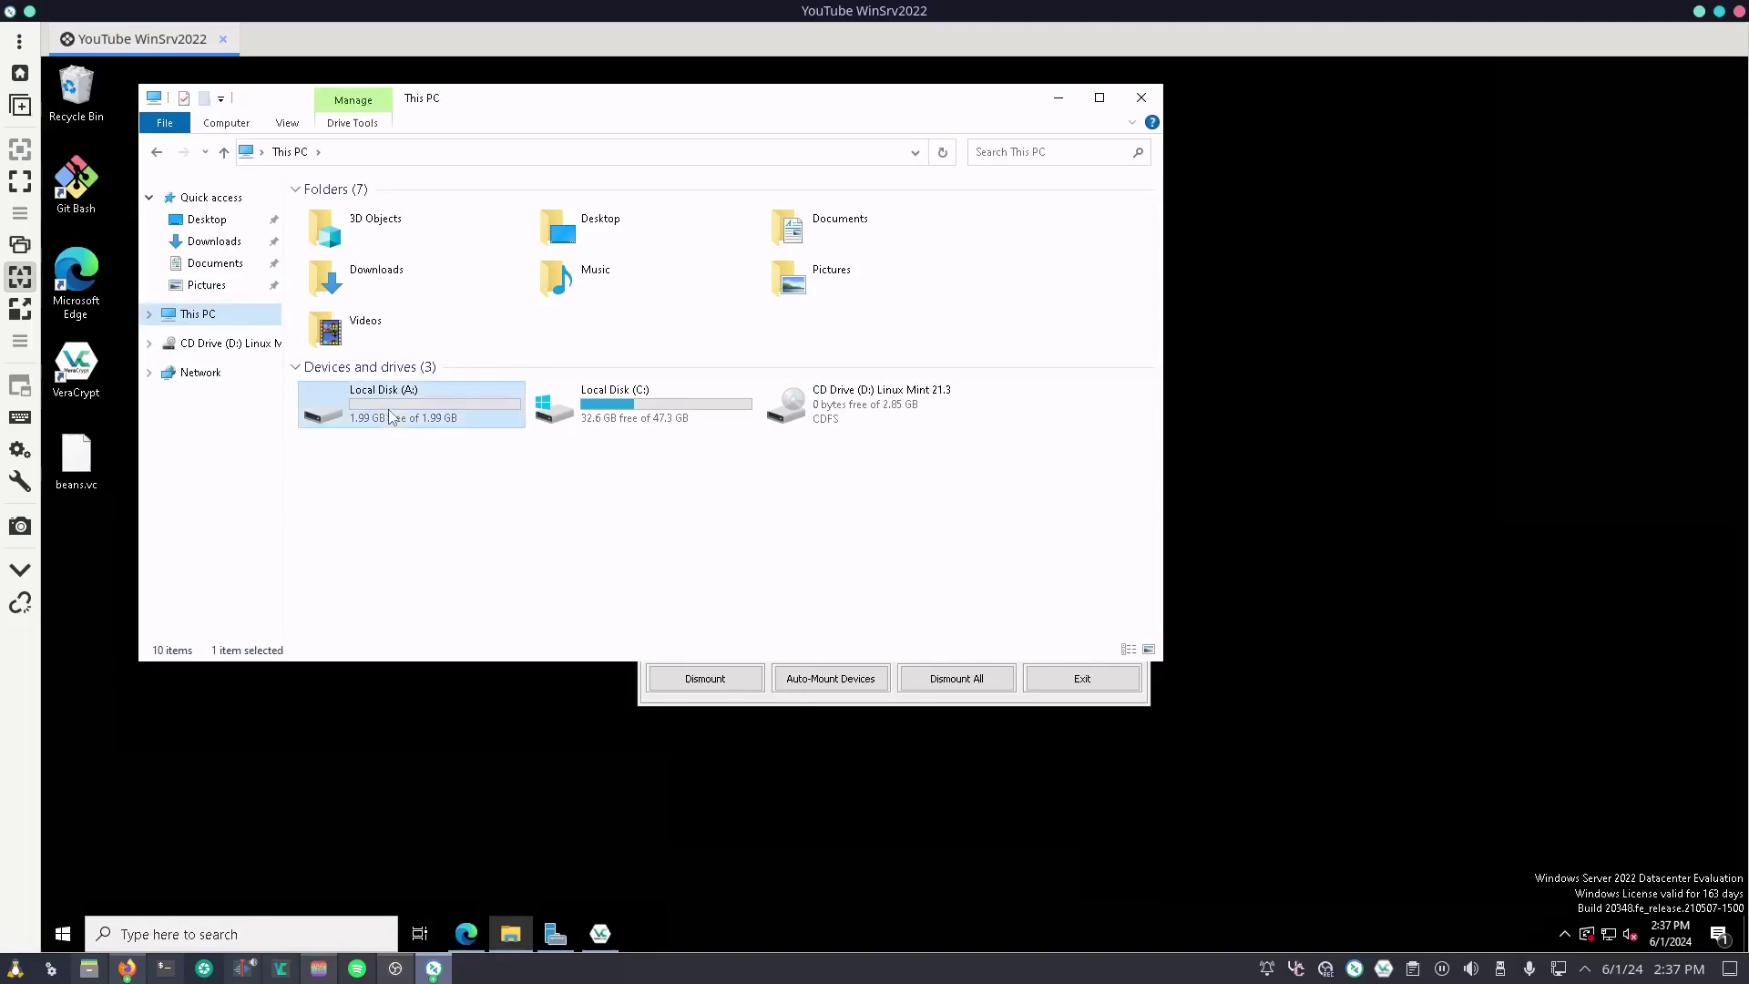